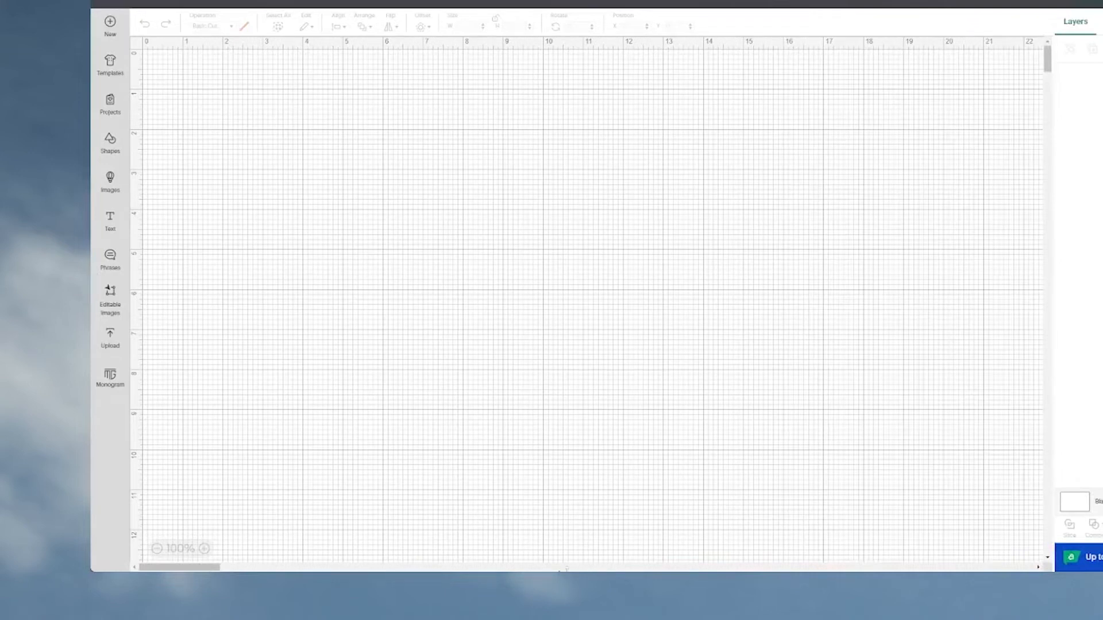
Enlarge the window, open the Home & Garden category of the image library, and filter it to free images.
left_click_drag(572, 570, 572, 619)
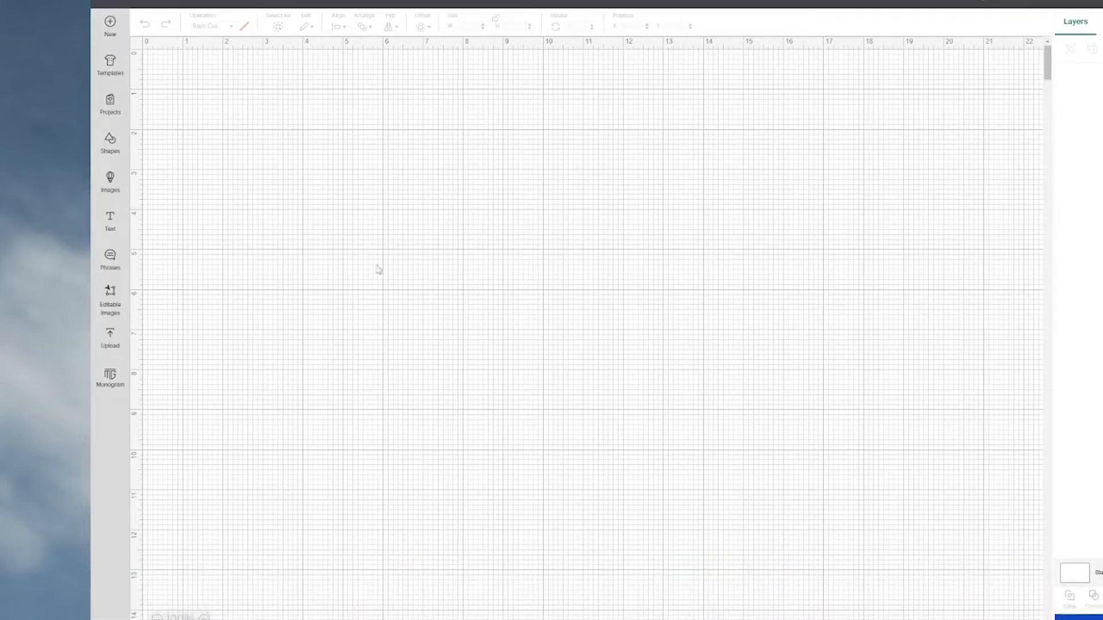
left_click(111, 179)
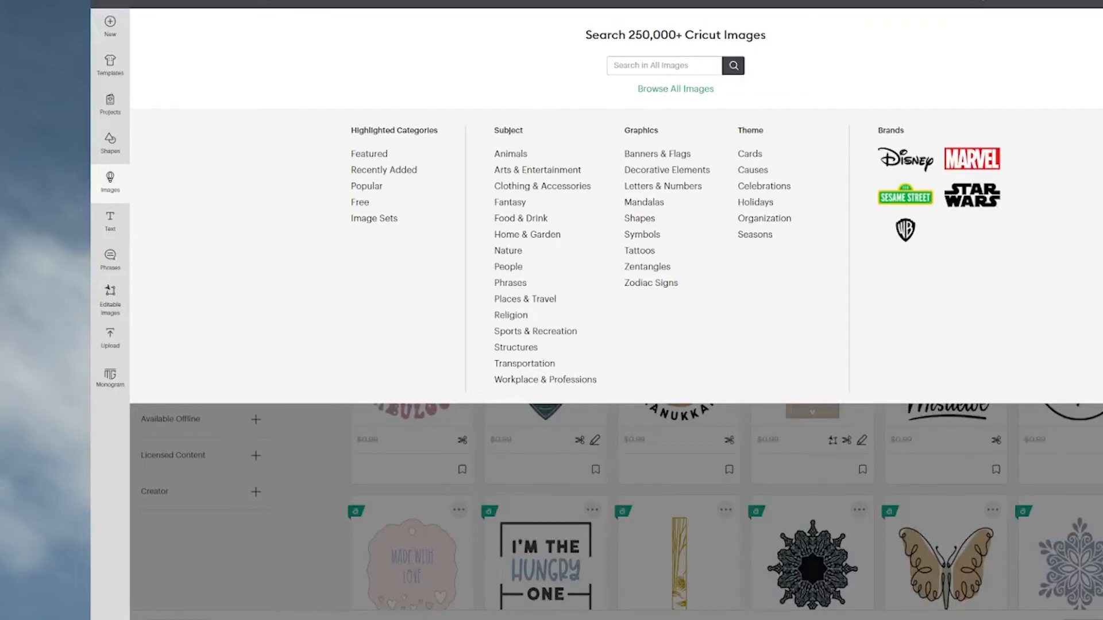
left_click(528, 235)
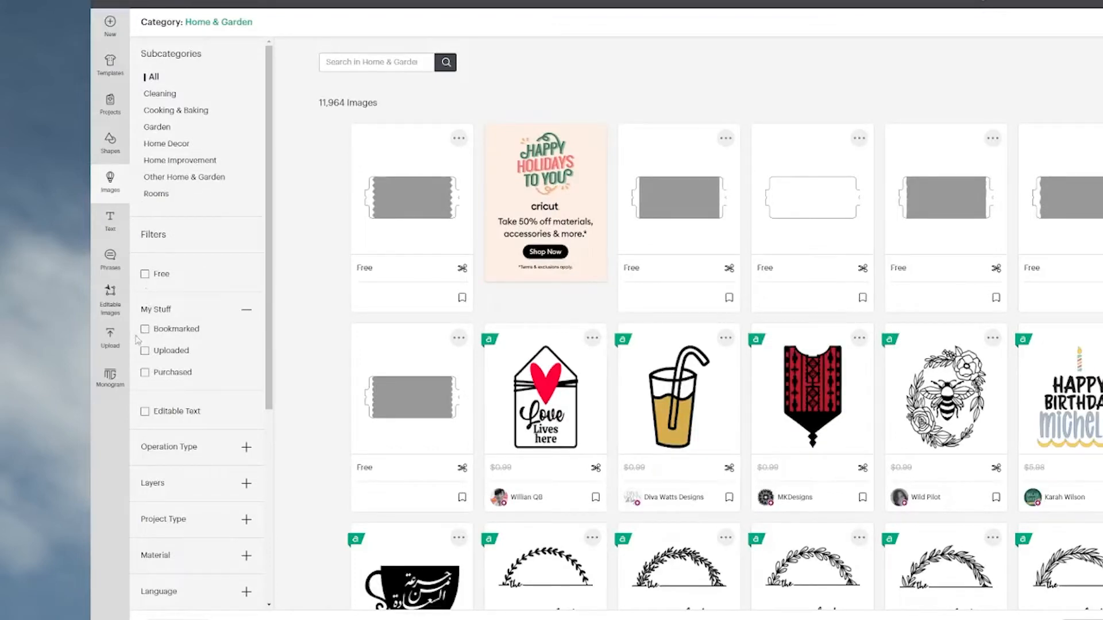
left_click(145, 274)
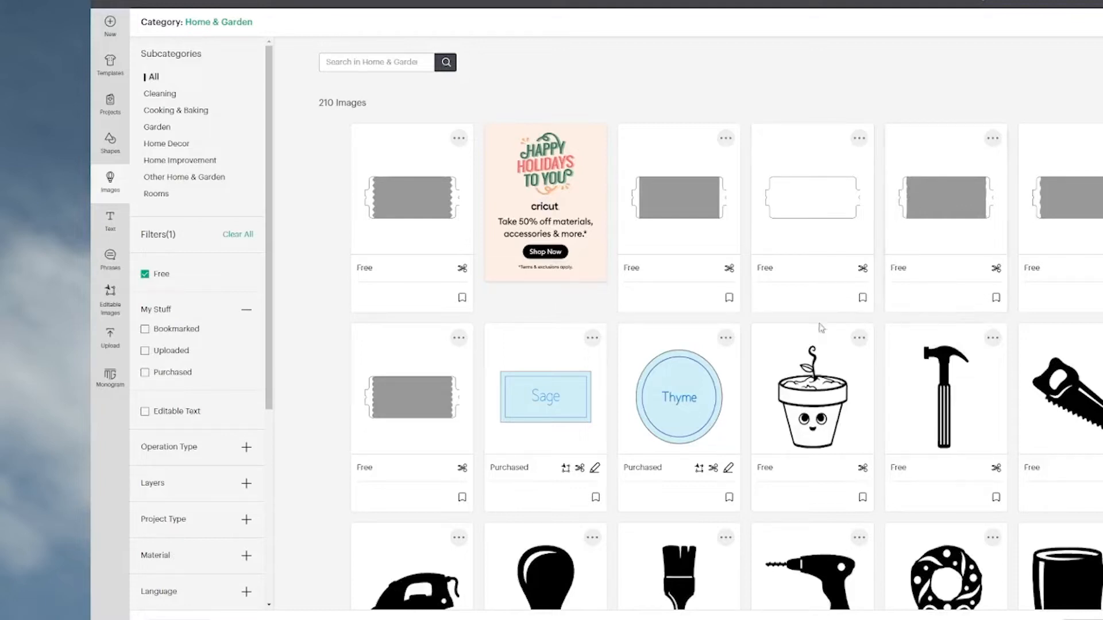
Look through the free images in the Home & Garden category for a usable design.
scroll(815, 344, "down", 5)
scroll(814, 344, "down", 7)
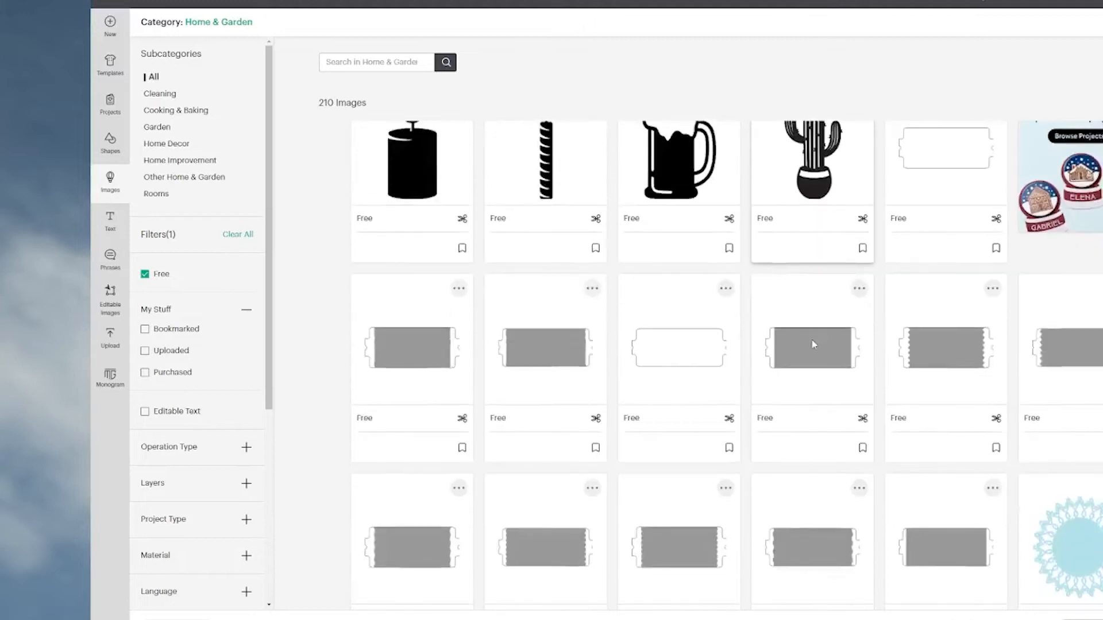
scroll(814, 343, "down", 7)
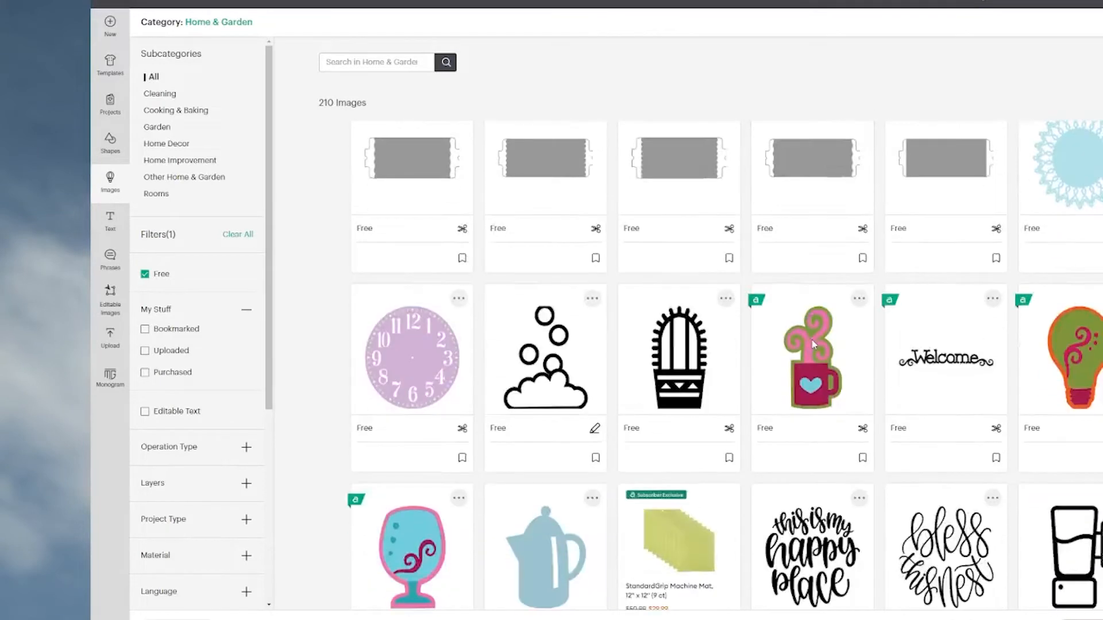
scroll(813, 344, "down", 7)
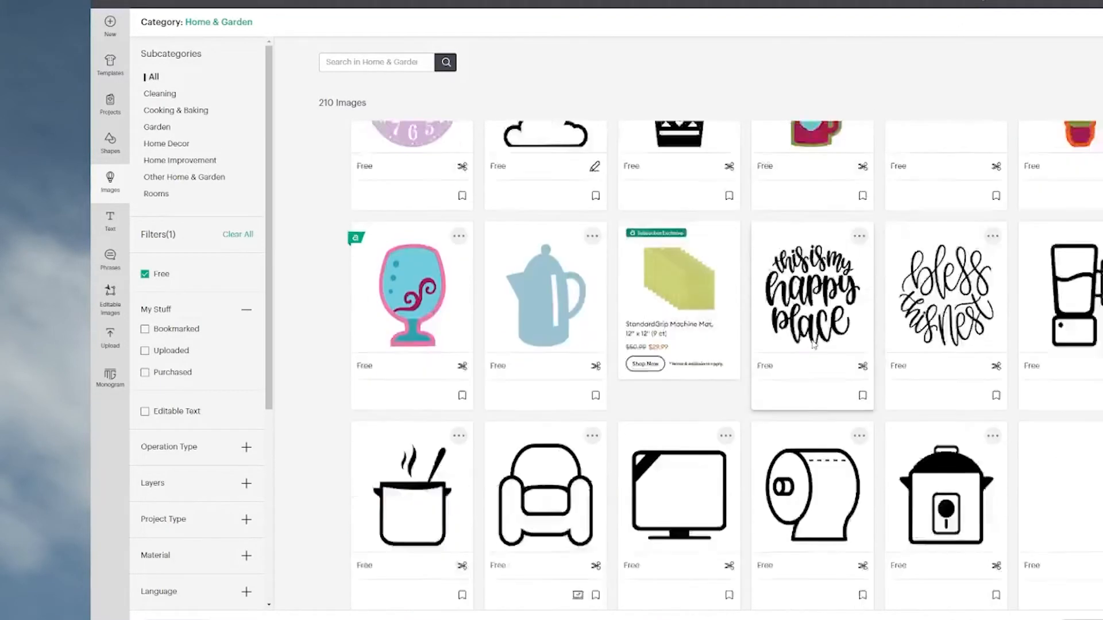
scroll(813, 344, "down", 2)
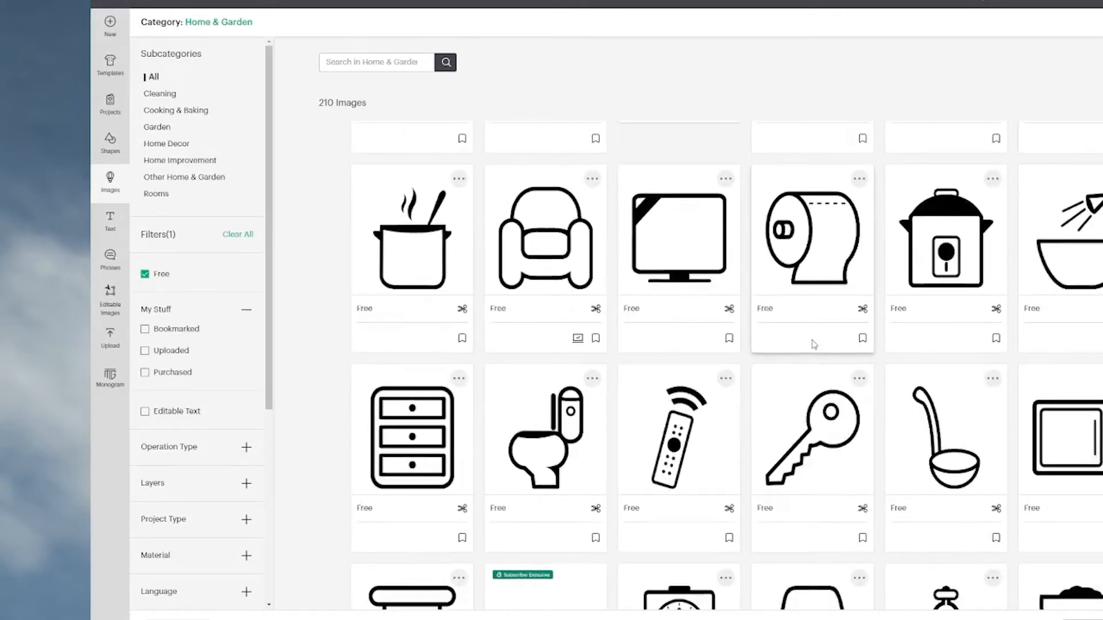
scroll(814, 343, "down", 2)
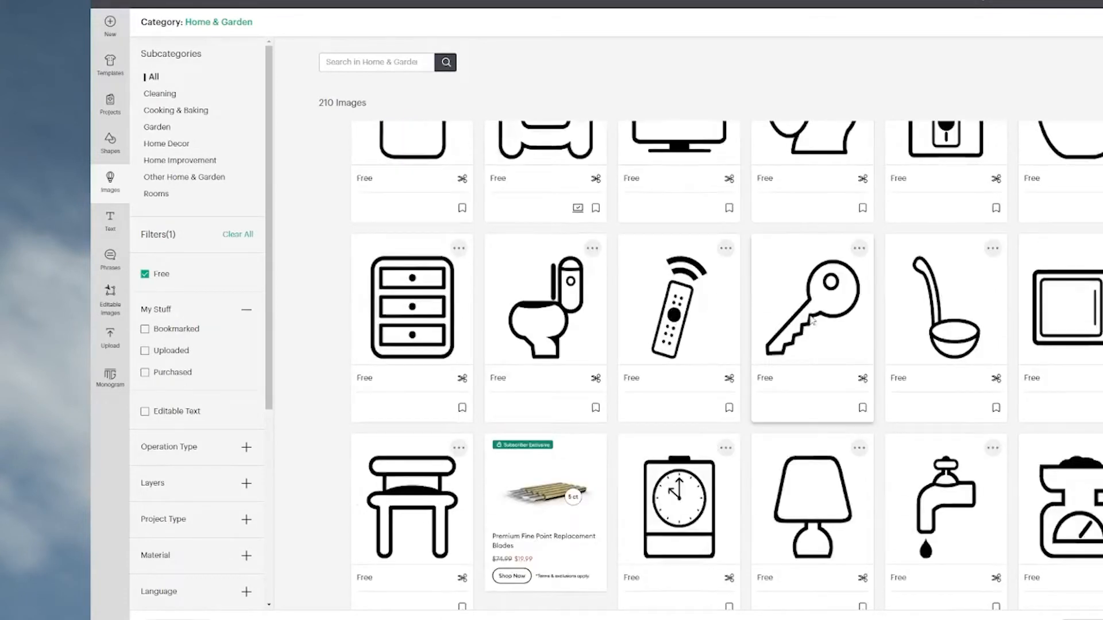
scroll(849, 317, "down", 5)
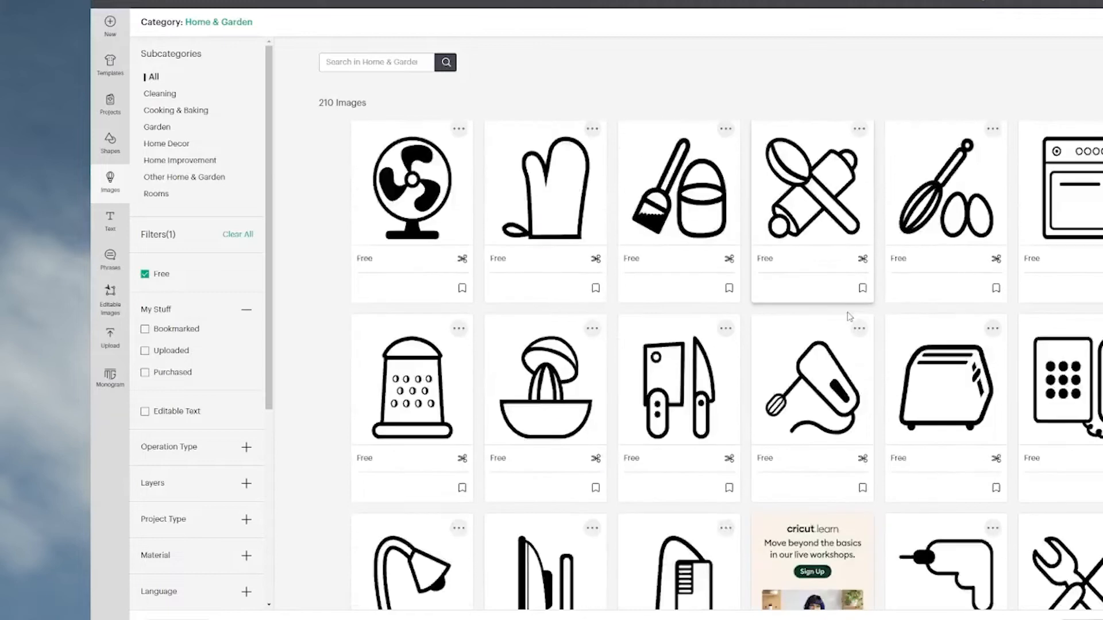
scroll(849, 317, "down", 15)
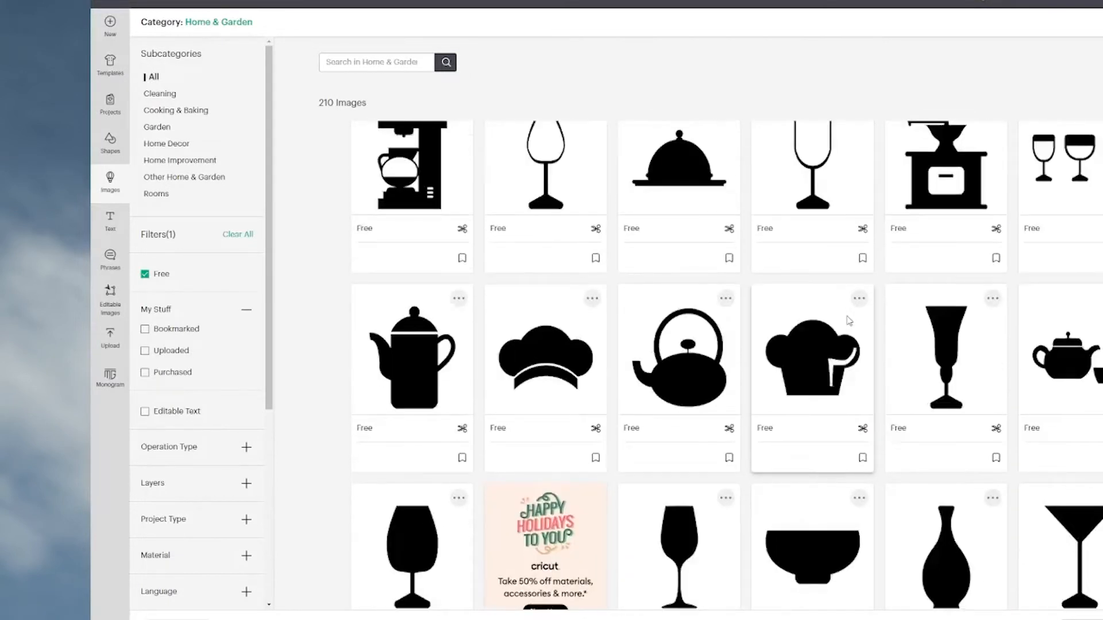
scroll(849, 320, "down", 14)
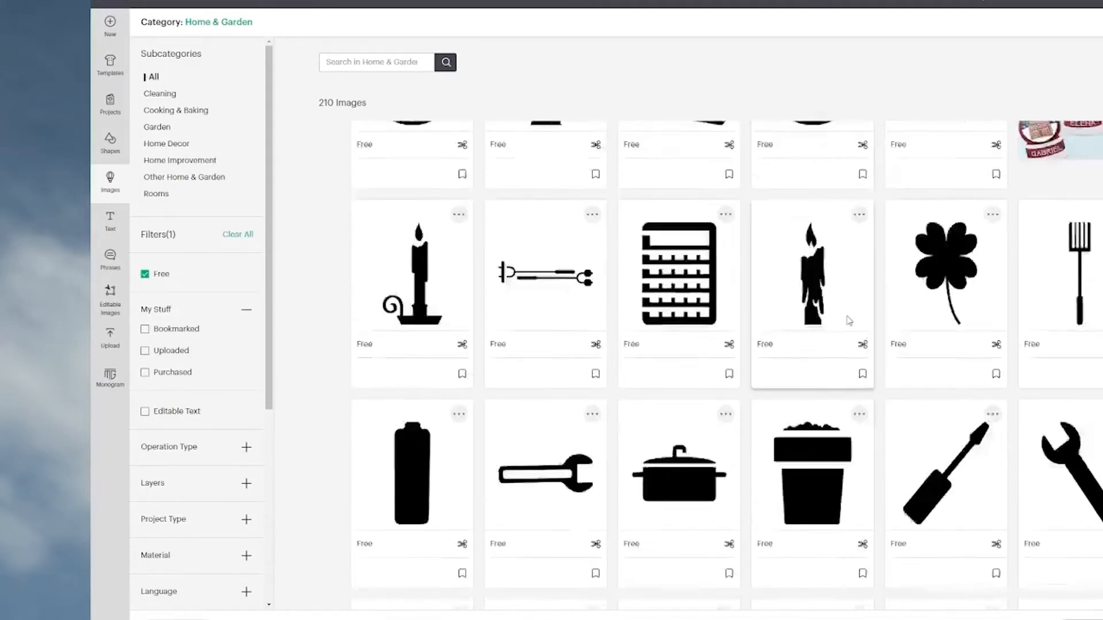
scroll(849, 321, "down", 10)
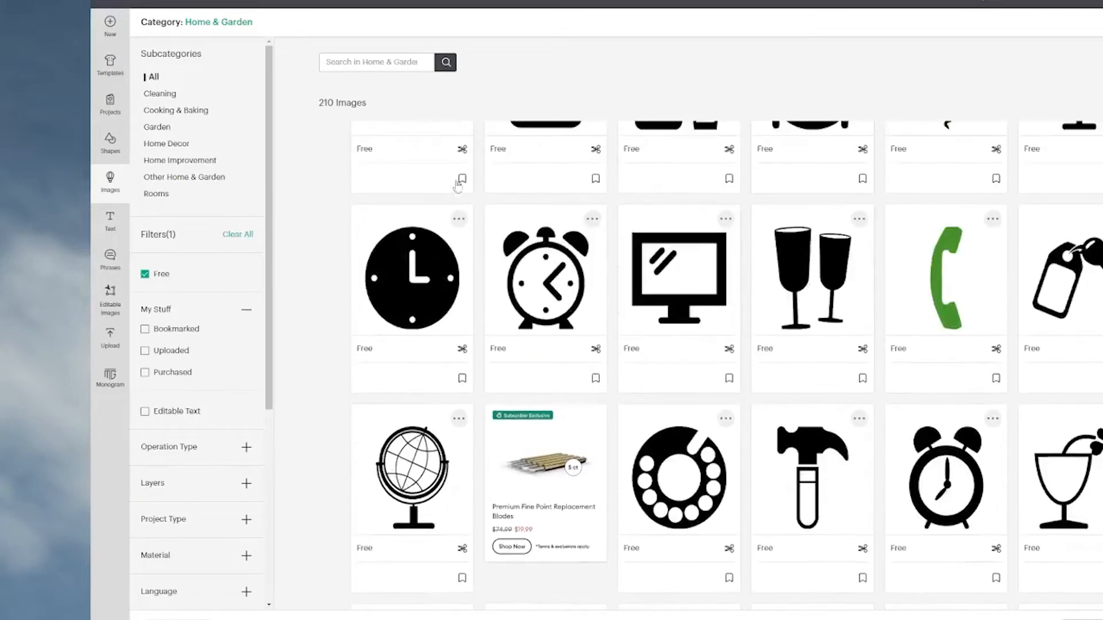
Examine the free images in the Other Home & Garden subcategory.
left_click(168, 182)
scroll(727, 392, "down", 5)
scroll(727, 392, "up", 5)
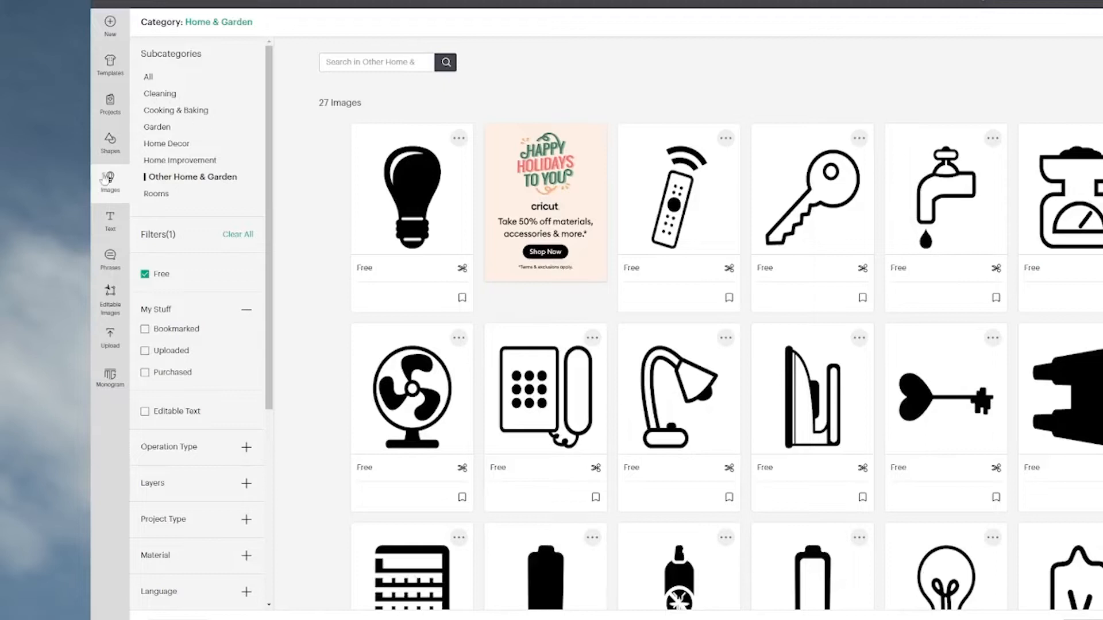
left_click(110, 185)
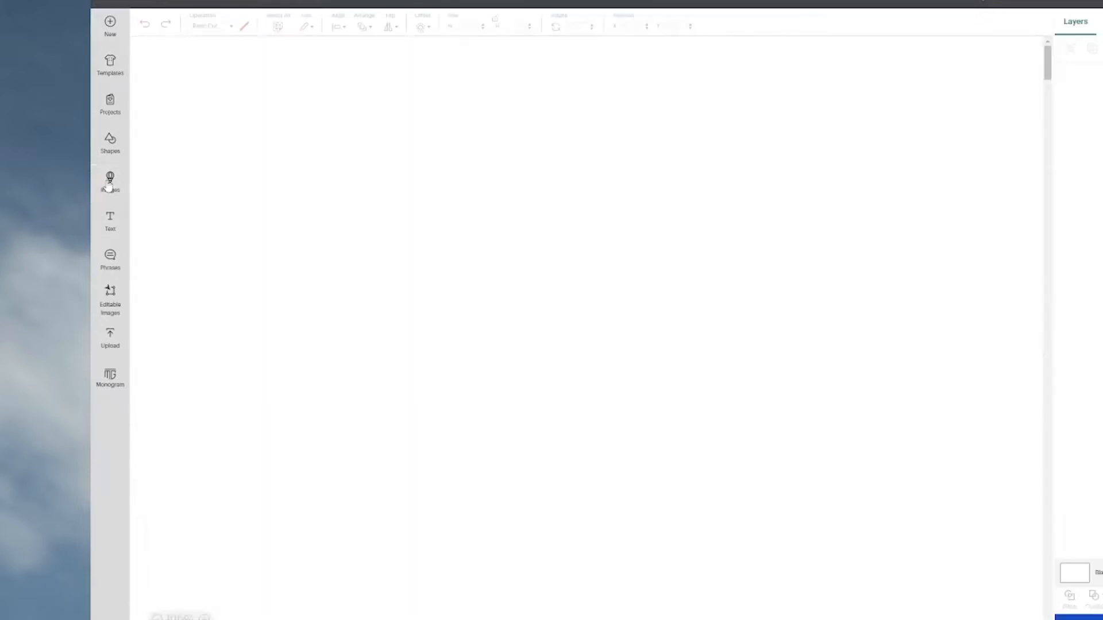
left_click(110, 184)
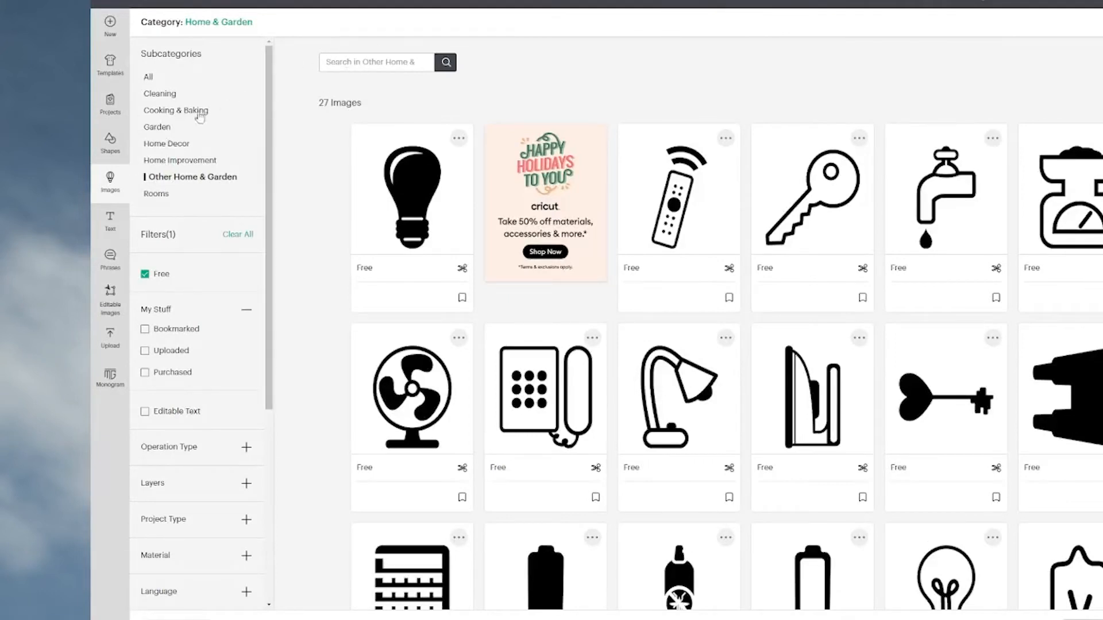
Return to all Home & Garden subcategories and browse their free images again.
left_click(185, 77)
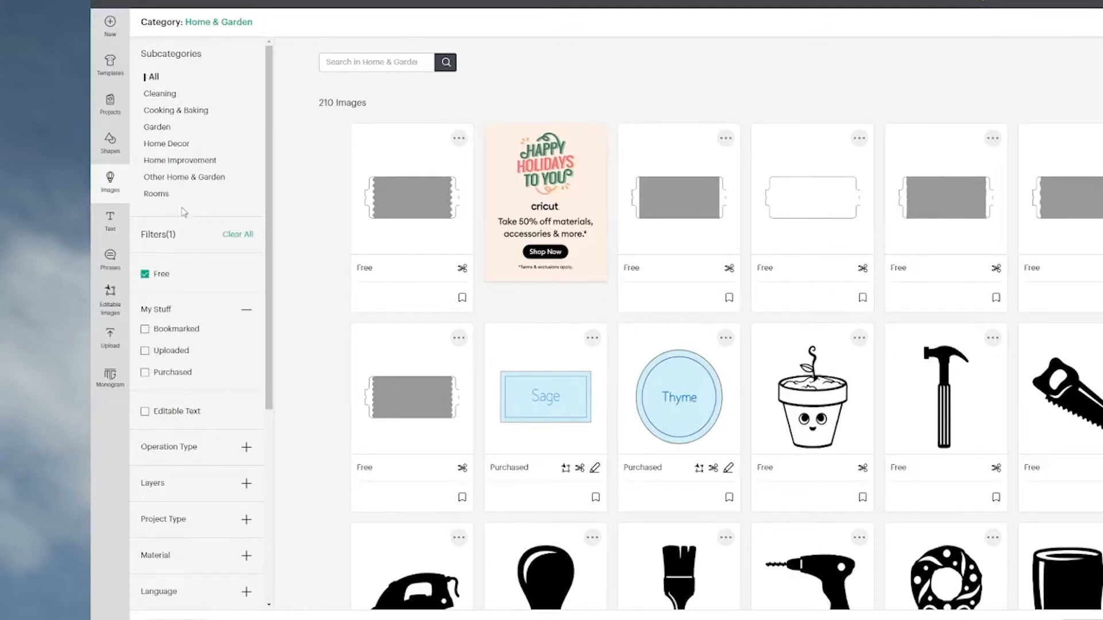
scroll(854, 388, "down", 5)
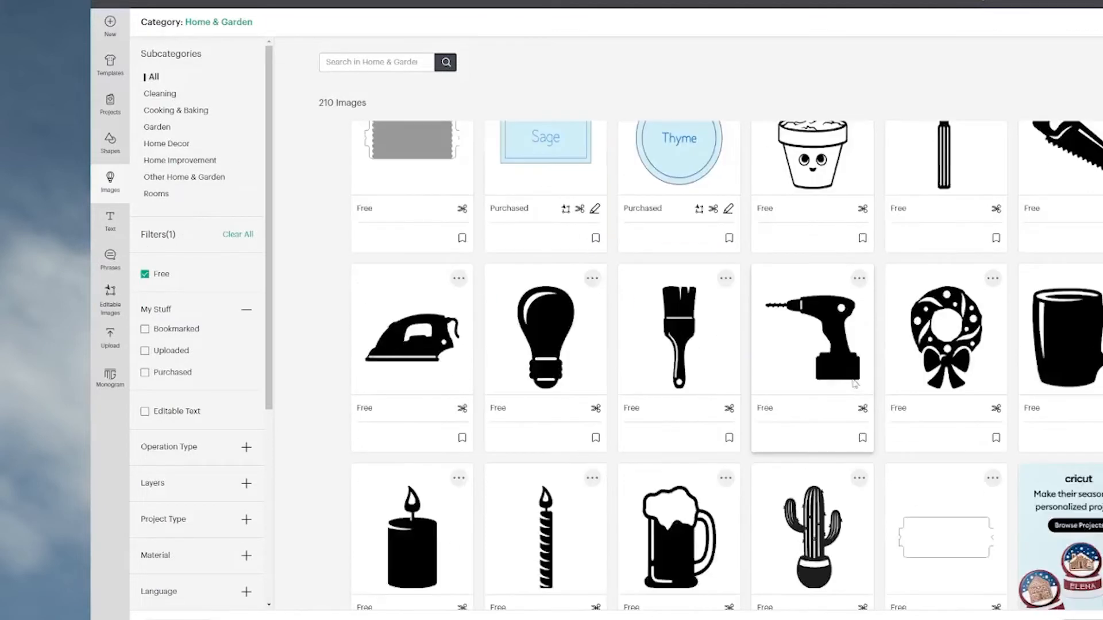
scroll(854, 384, "down", 10)
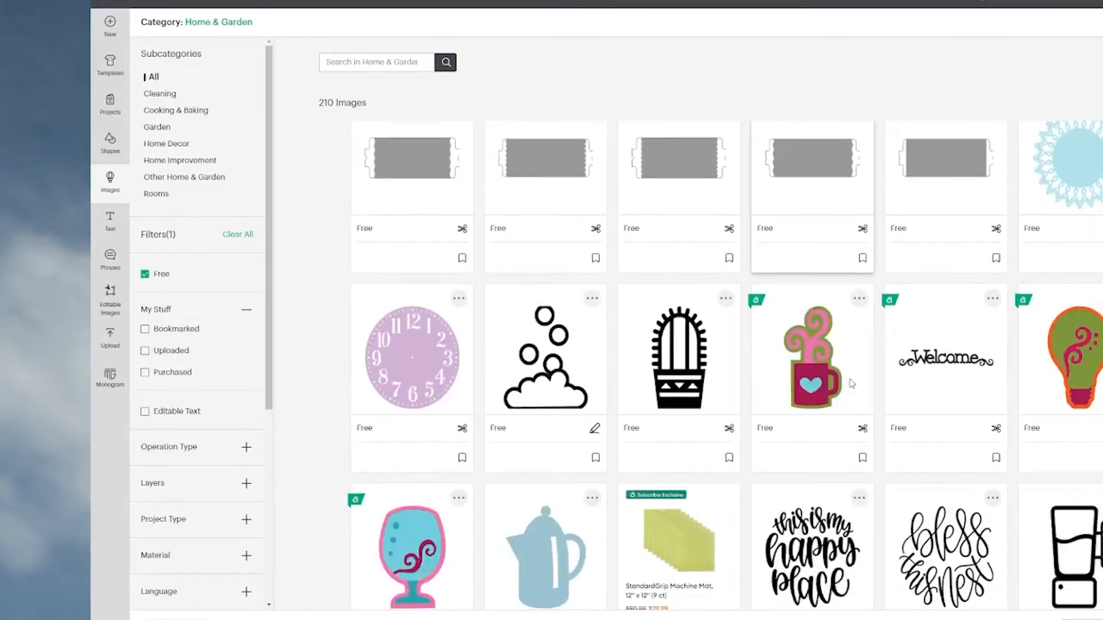
scroll(852, 384, "down", 2)
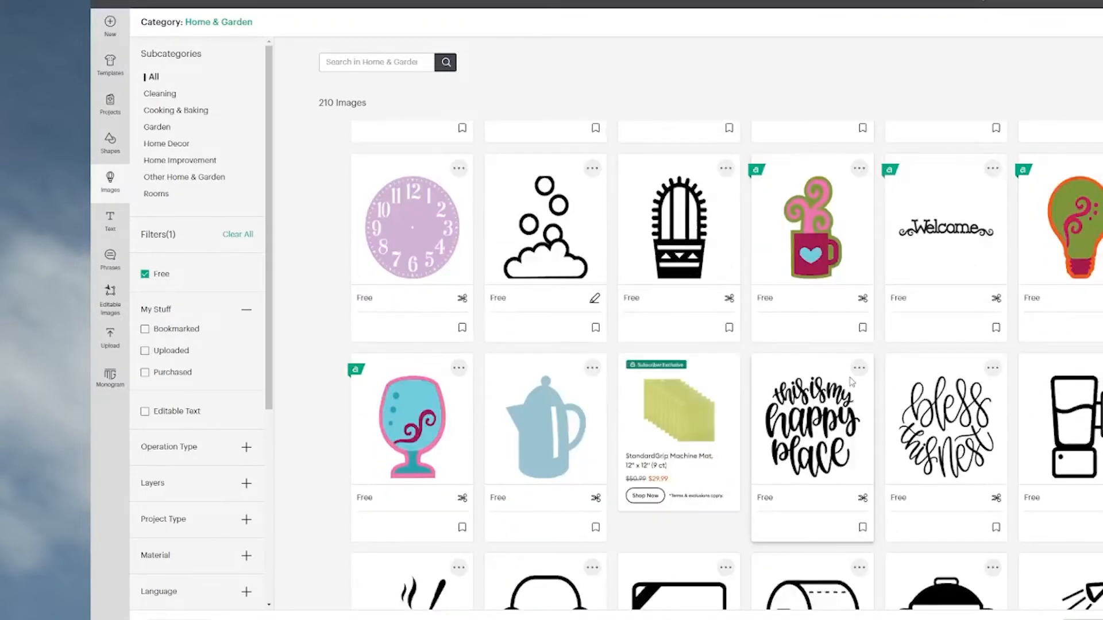
scroll(852, 382, "down", 2)
scroll(852, 381, "down", 4)
scroll(852, 381, "down", 20)
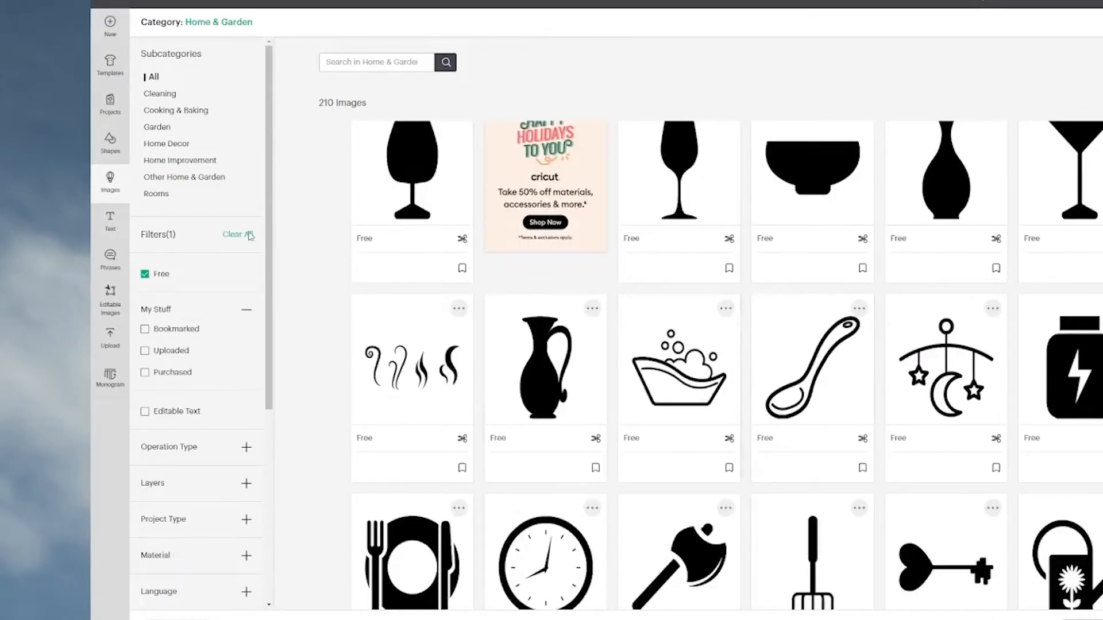
Examine the free images in the Garden subcategory.
left_click(161, 127)
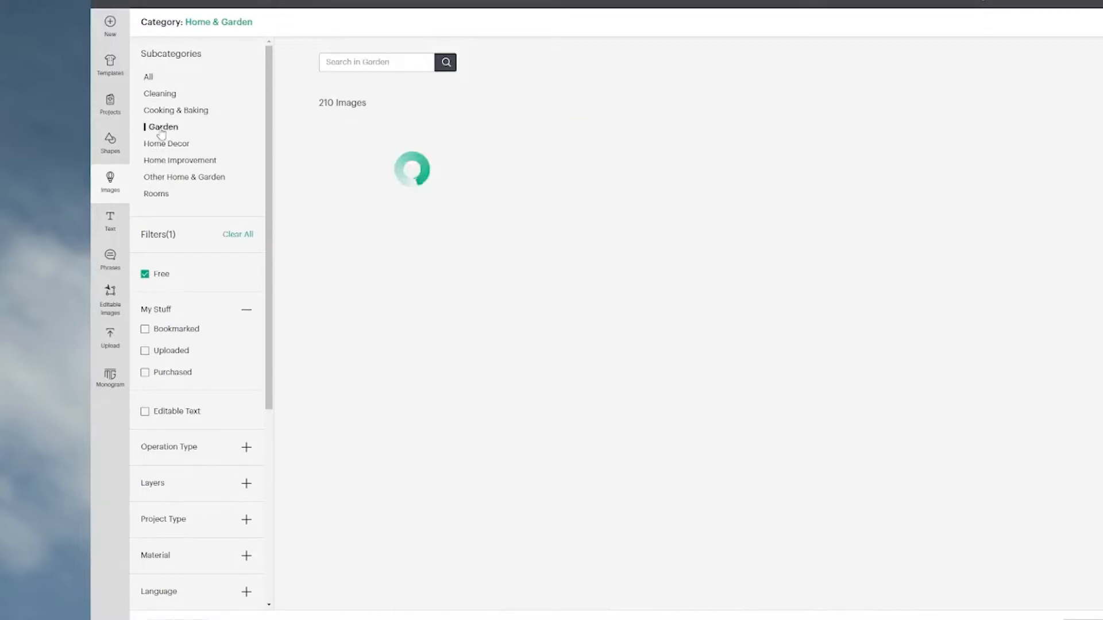
scroll(856, 367, "down", 2)
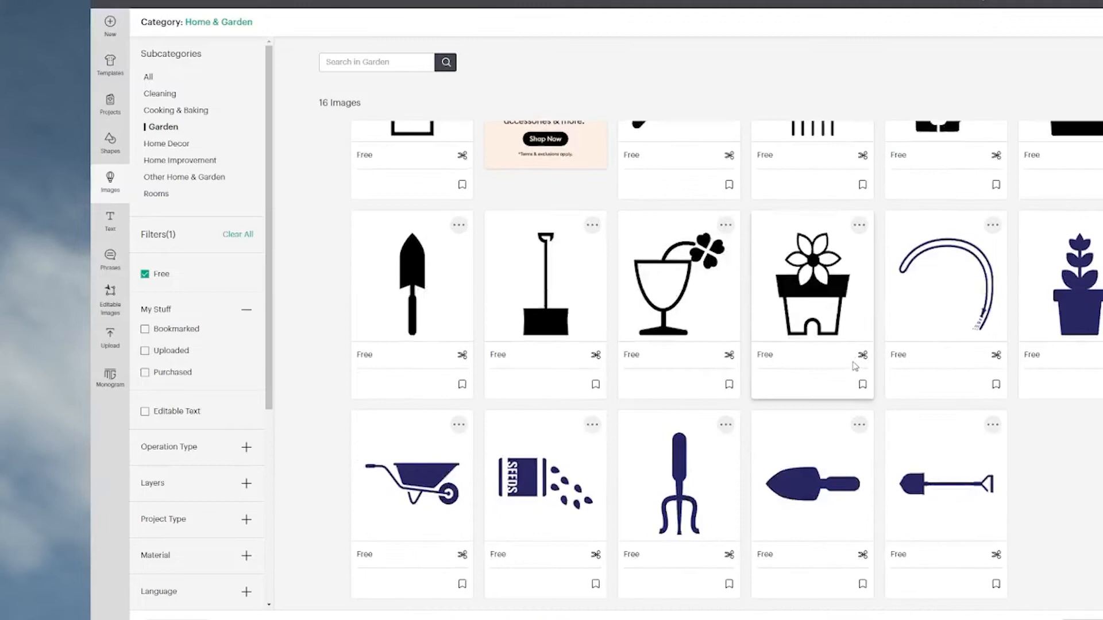
scroll(861, 356, "up", 2)
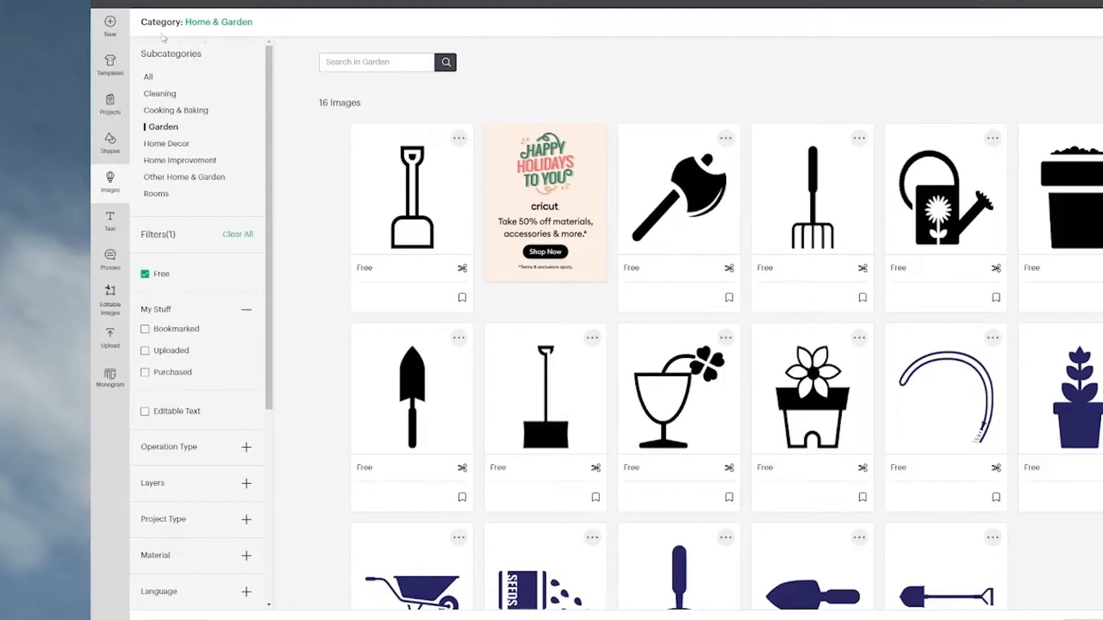
Switch to the Nature category and add the free red rose with black outline and green leaf to the canvas.
left_click(193, 24)
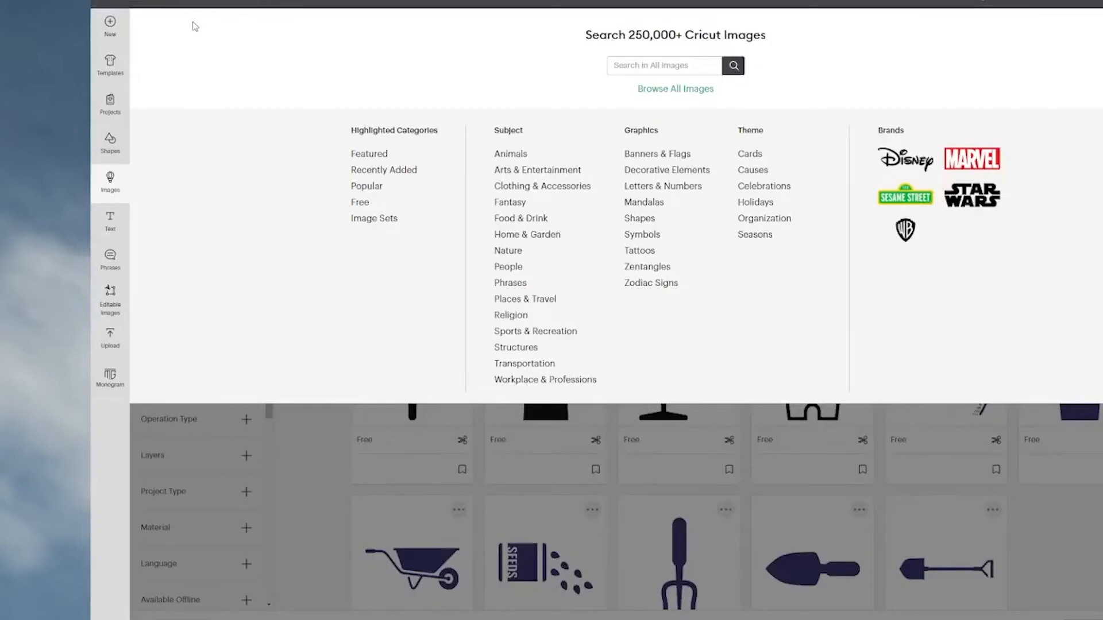
left_click(514, 254)
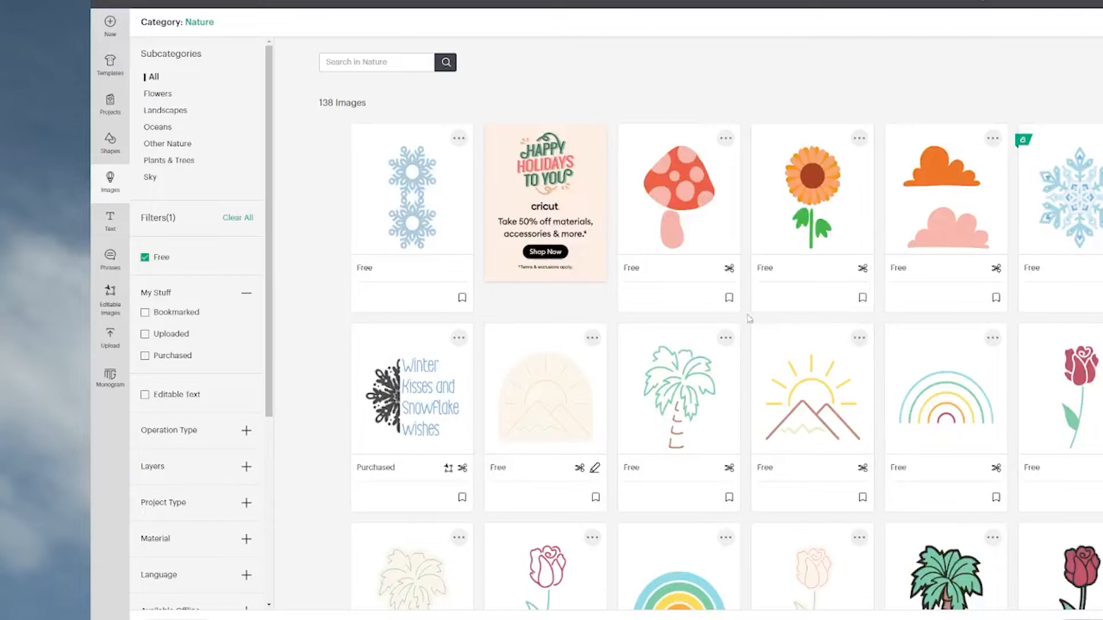
scroll(813, 323, "down", 5)
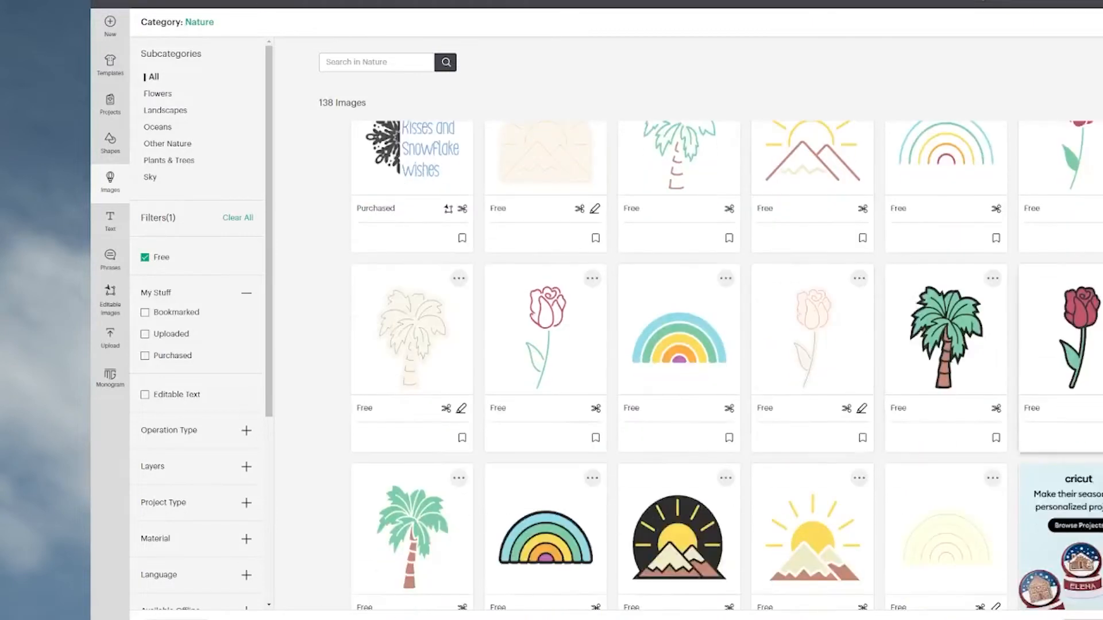
left_click(1069, 325)
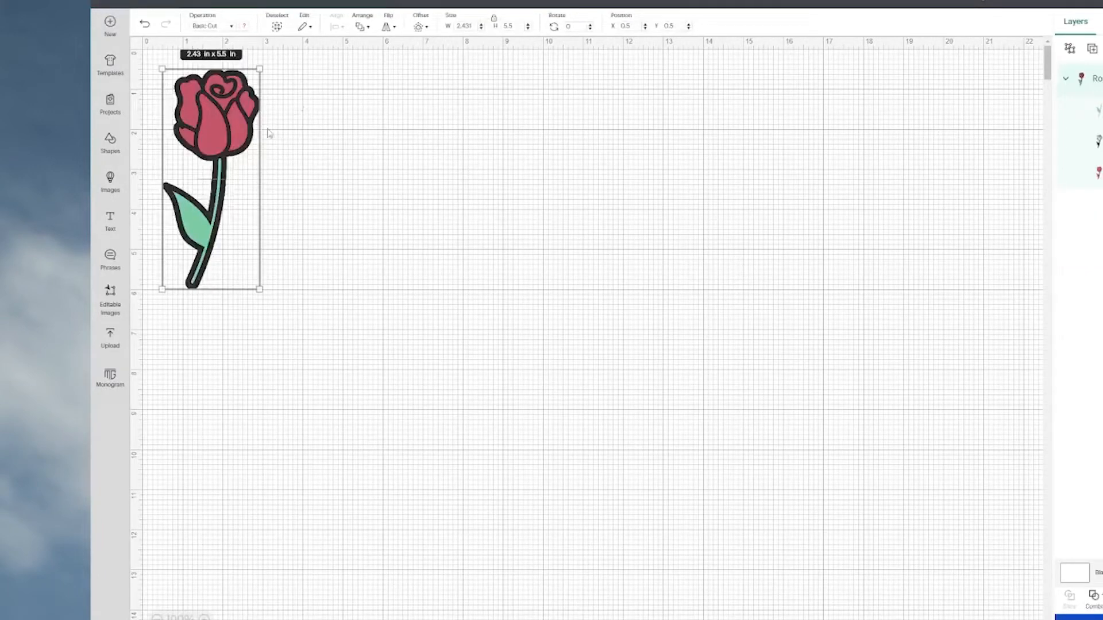
Move the rose to about X 14.06, Y 1.53 and ungroup it into separate layers.
left_click_drag(242, 136, 785, 178)
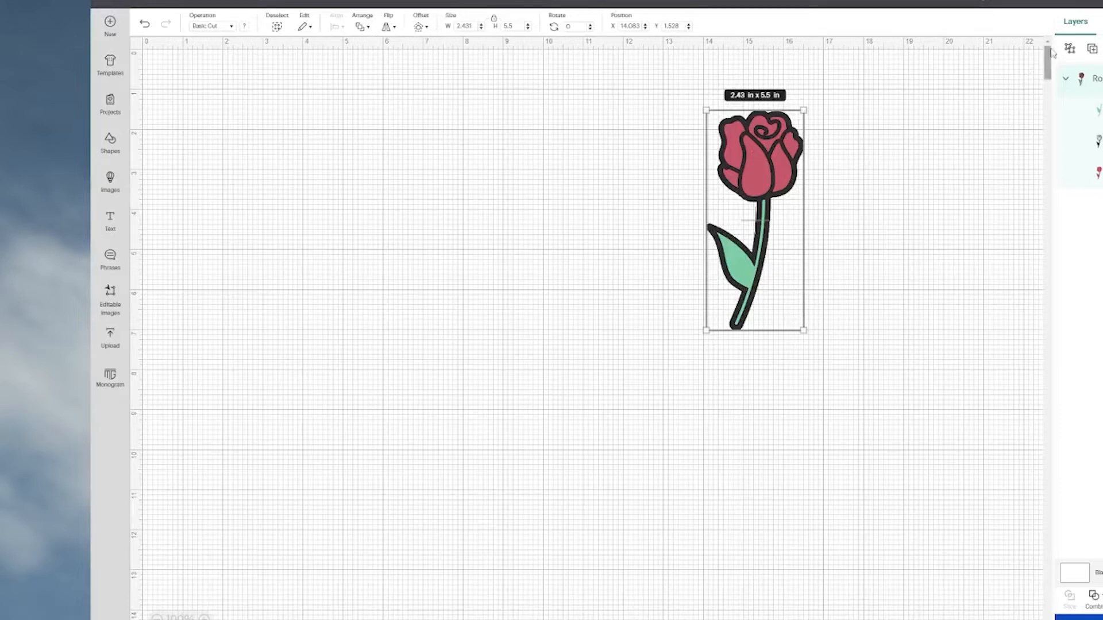
left_click(1069, 51)
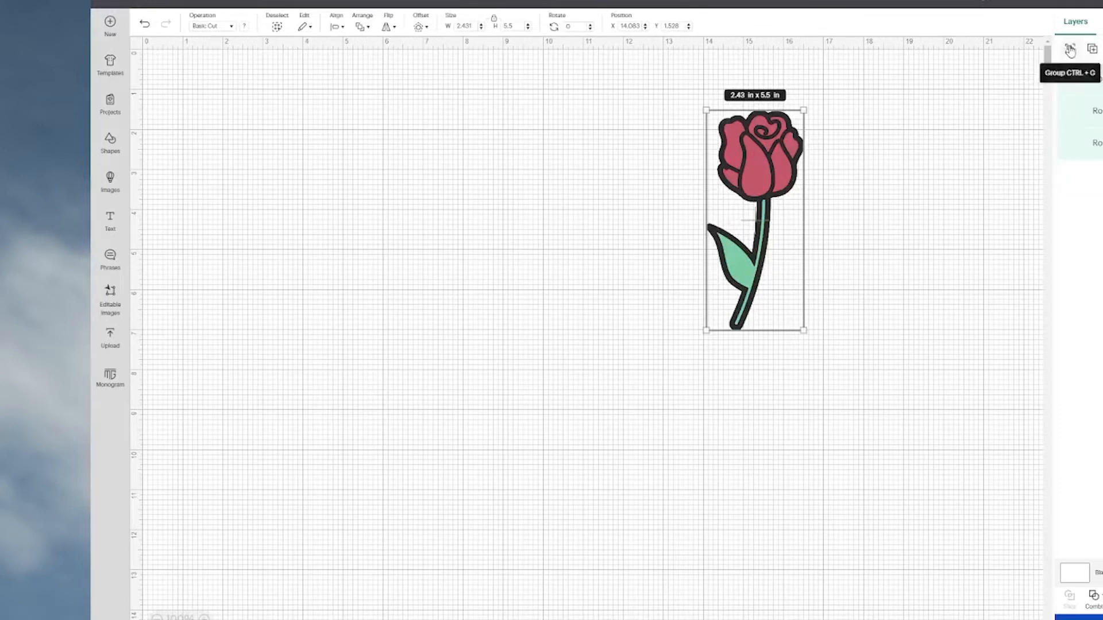
left_click(867, 368)
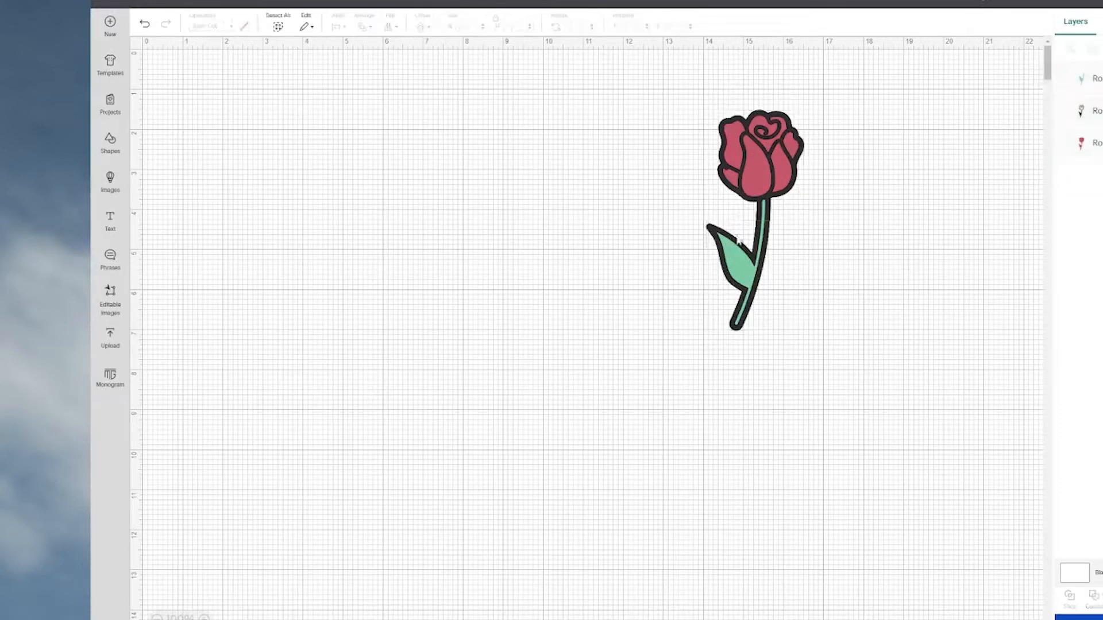
Pull the rose apart, moving the green stem layer to about X 2.74, Y 3.50 and the black outline to about X 9.49, Y 2.29.
left_click_drag(739, 267, 308, 253)
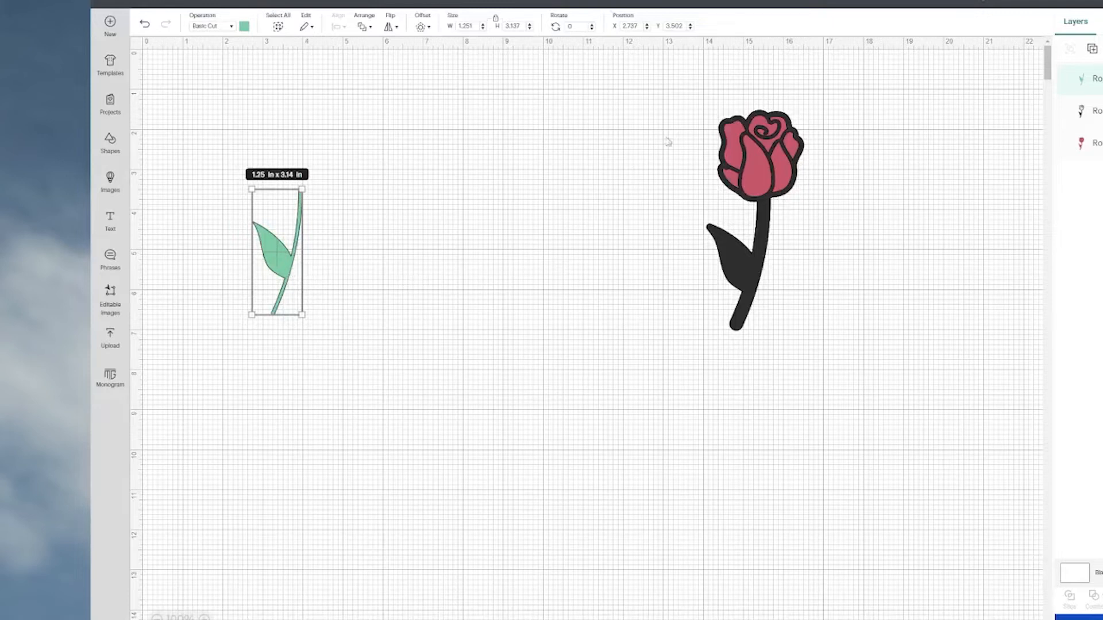
left_click_drag(756, 167, 575, 204)
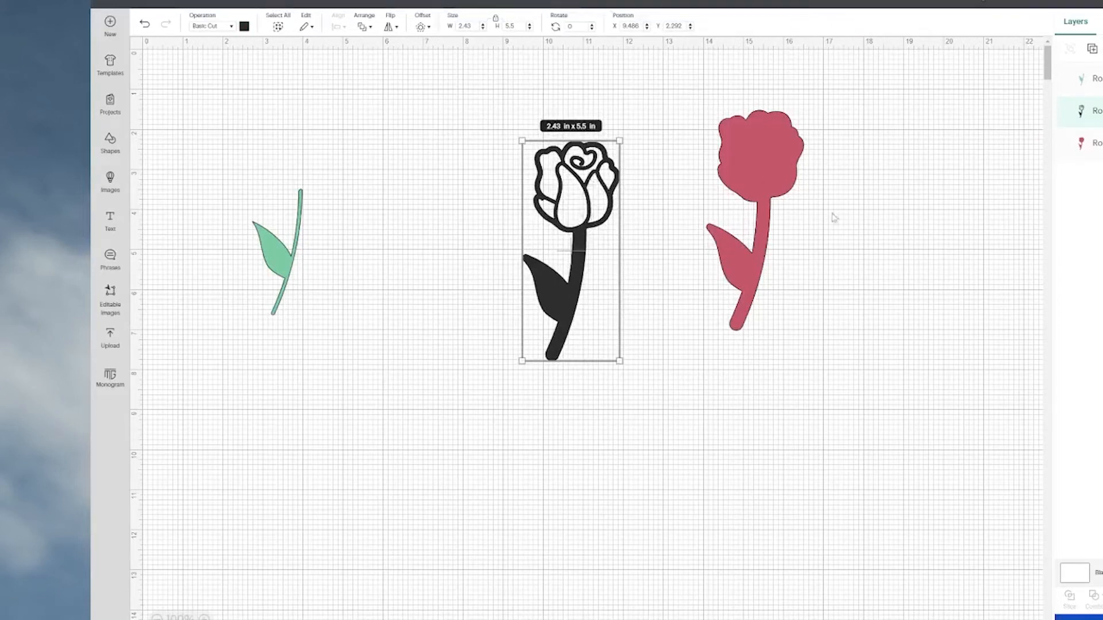
Place the solid red rose layer behind the black outline and centre-align the two layers.
left_click_drag(770, 182, 584, 214)
left_click(476, 92)
left_click_drag(474, 83, 643, 366)
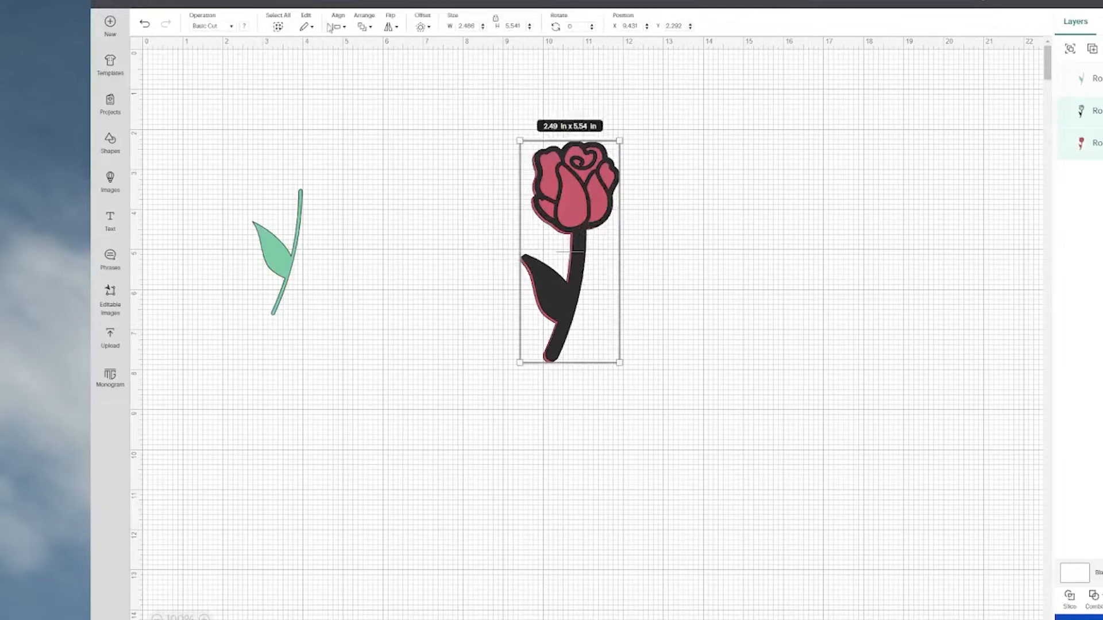
left_click(336, 27)
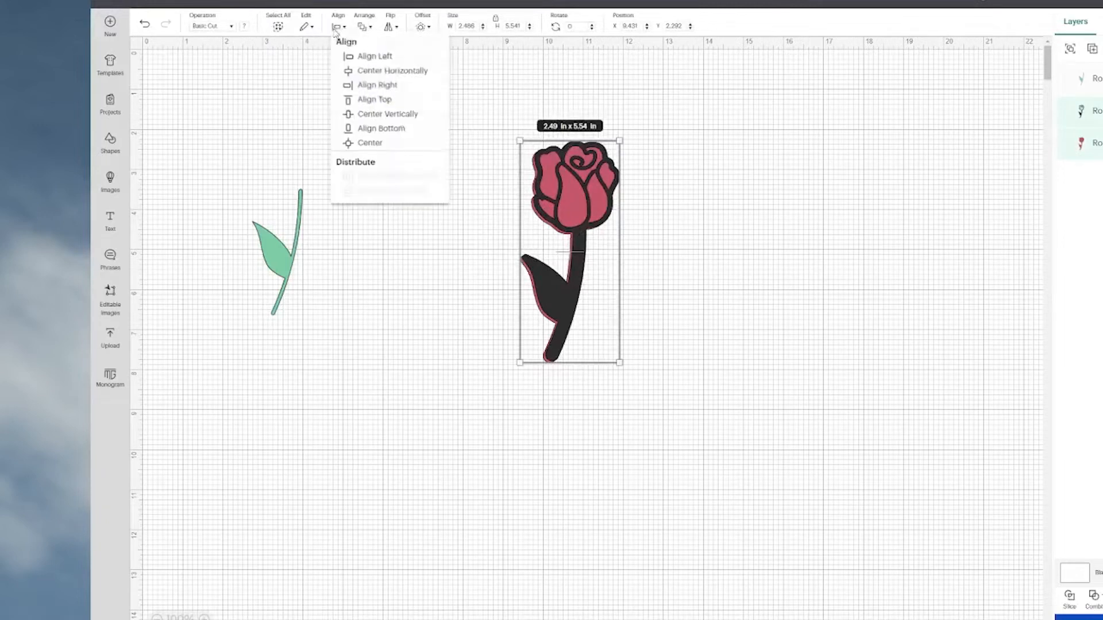
left_click(385, 147)
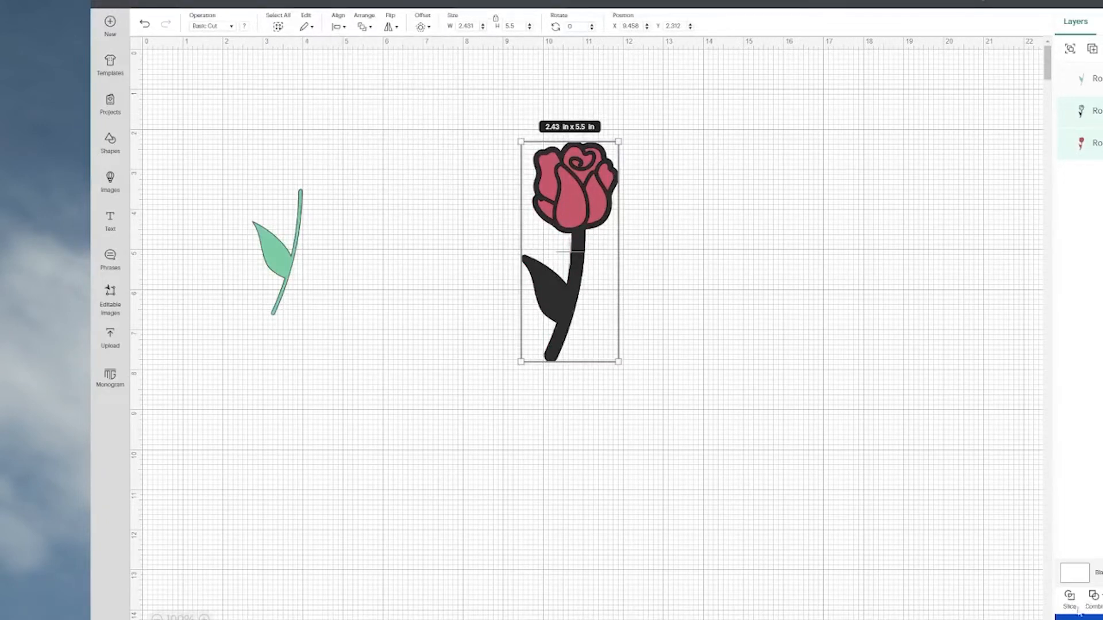
Try subtracting the black outline from the solid red rose layer, test-move the remaining shape, and undo the moves and the subtraction.
left_click(1095, 598)
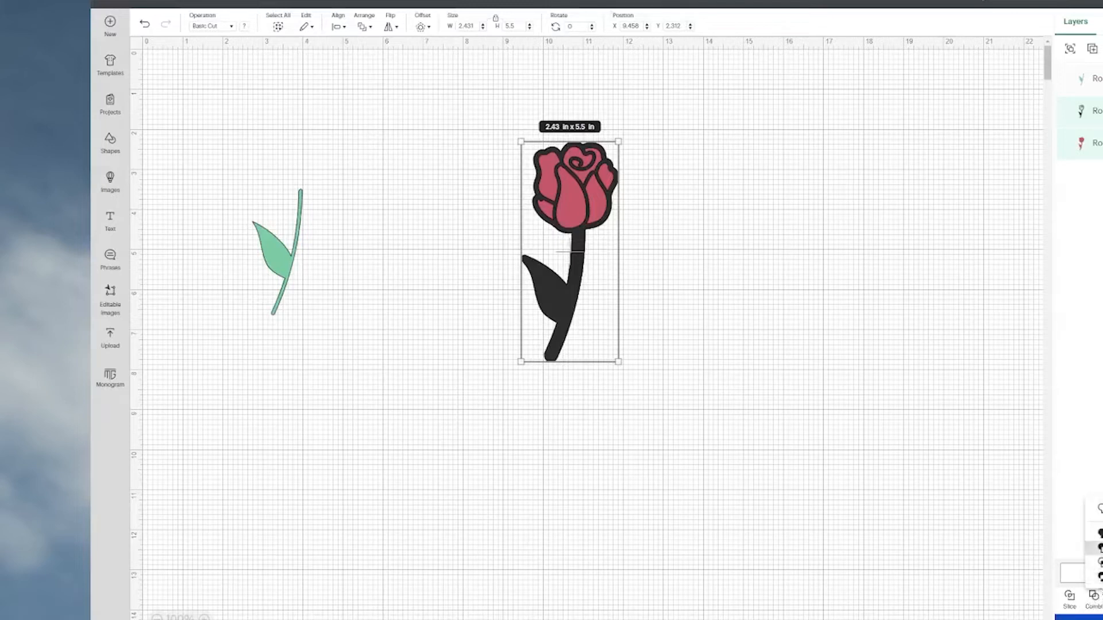
left_click(1098, 547)
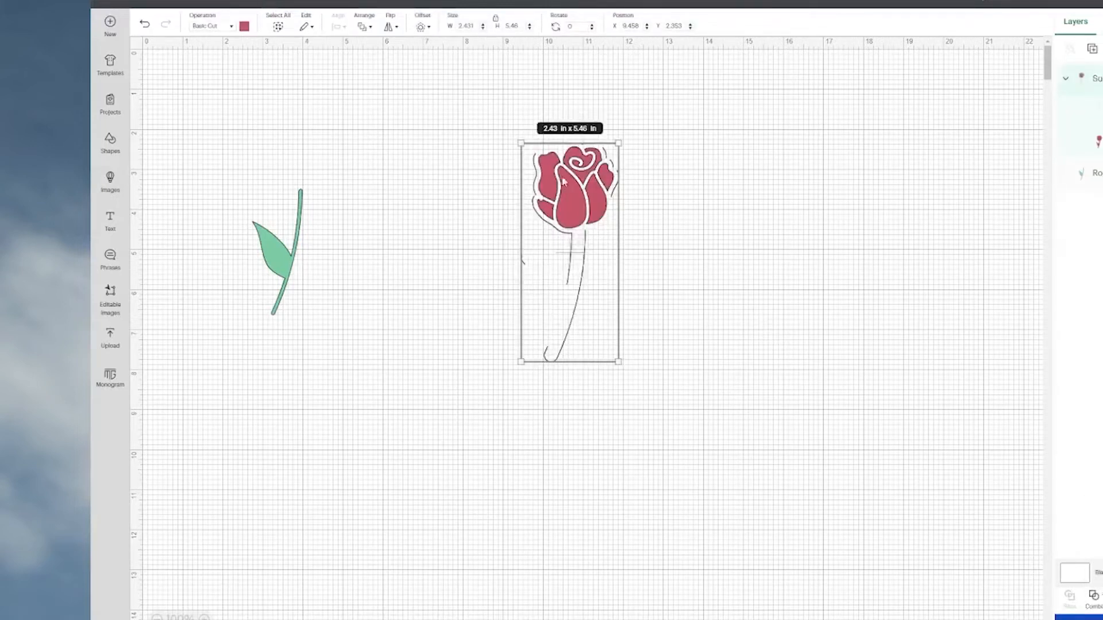
mouse_move(583, 213)
left_mouse_down()
mouse_move(657, 197)
mouse_move(571, 163)
mouse_move(567, 218)
left_mouse_up()
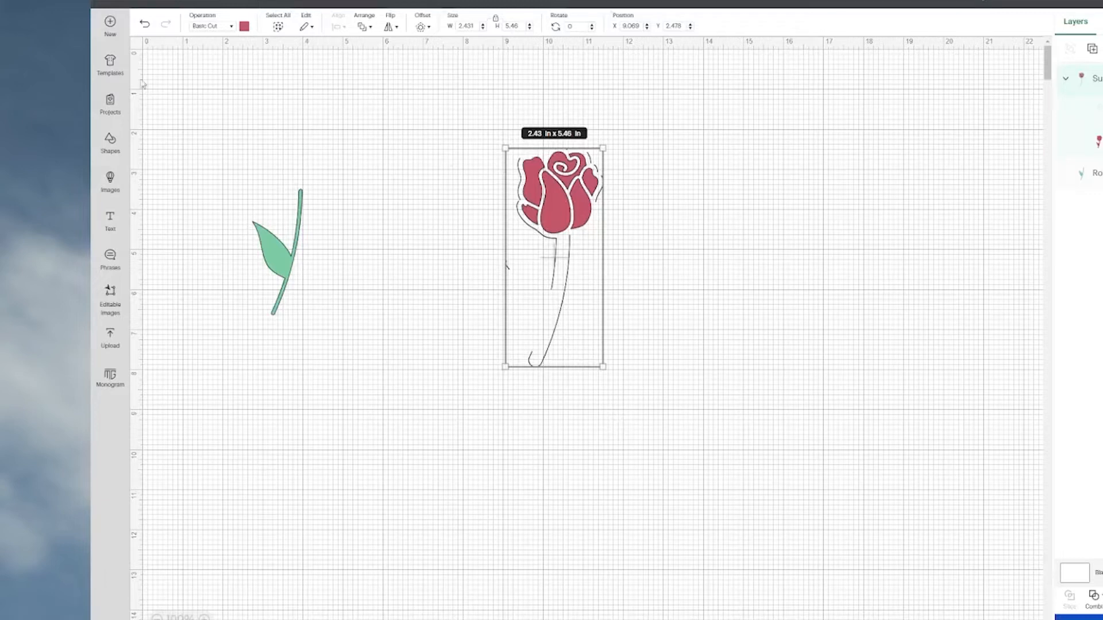
left_click(146, 26)
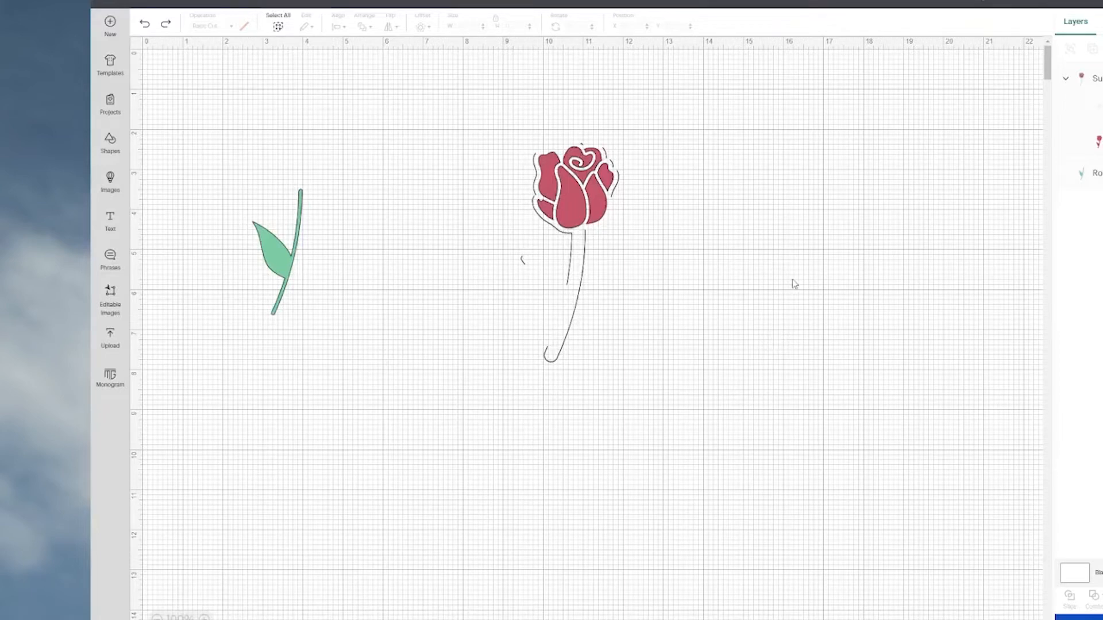
mouse_move(587, 204)
left_mouse_down()
mouse_move(598, 216)
mouse_move(590, 225)
left_mouse_up()
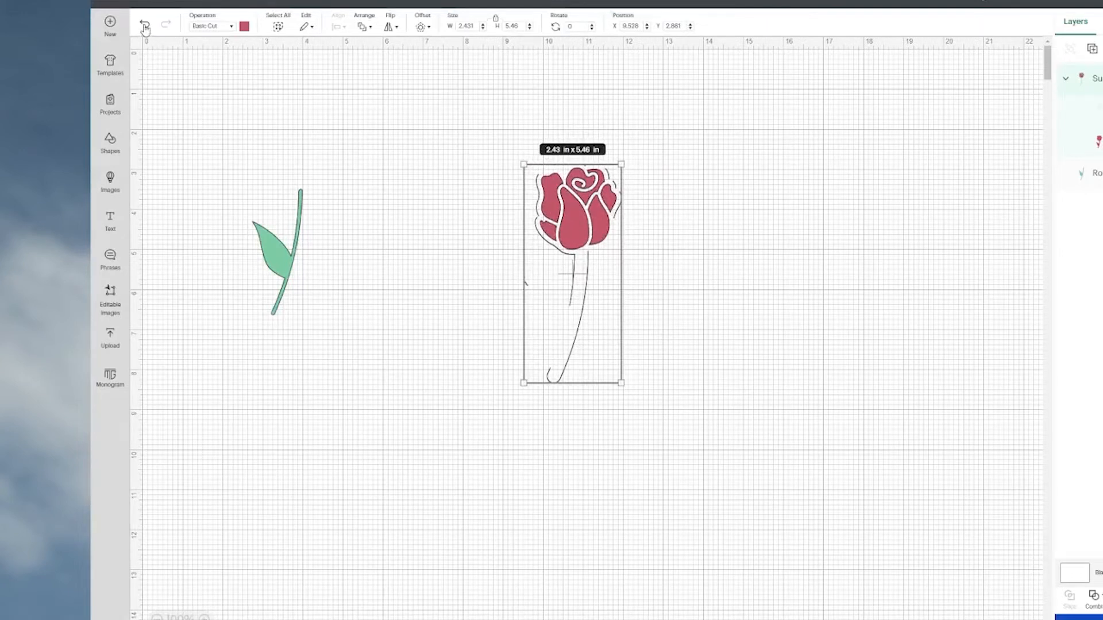
left_click(145, 27)
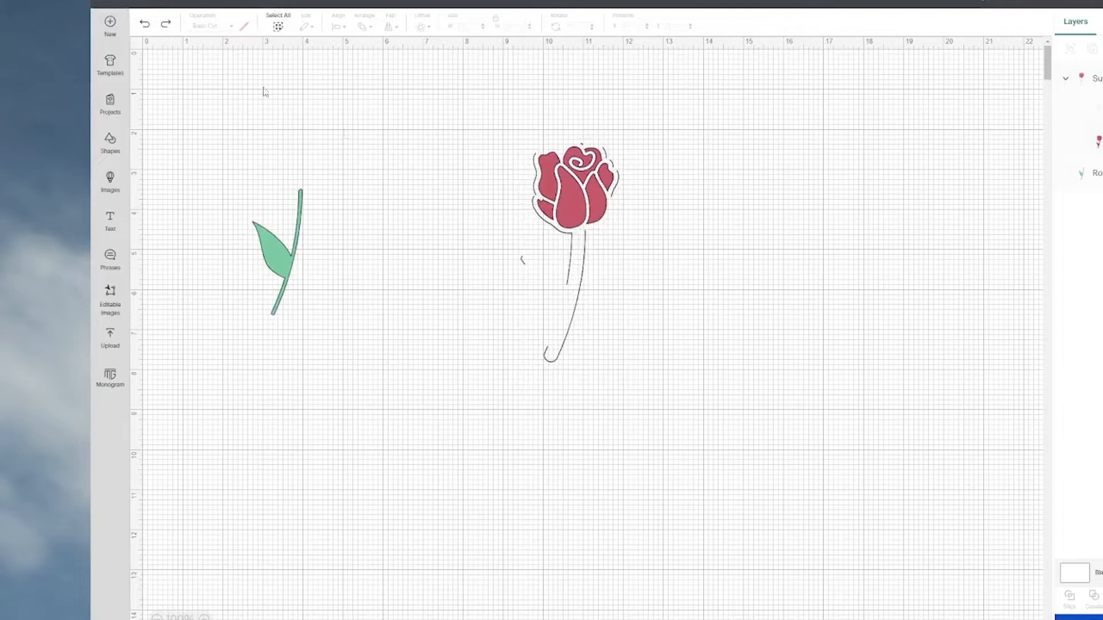
left_click(145, 27)
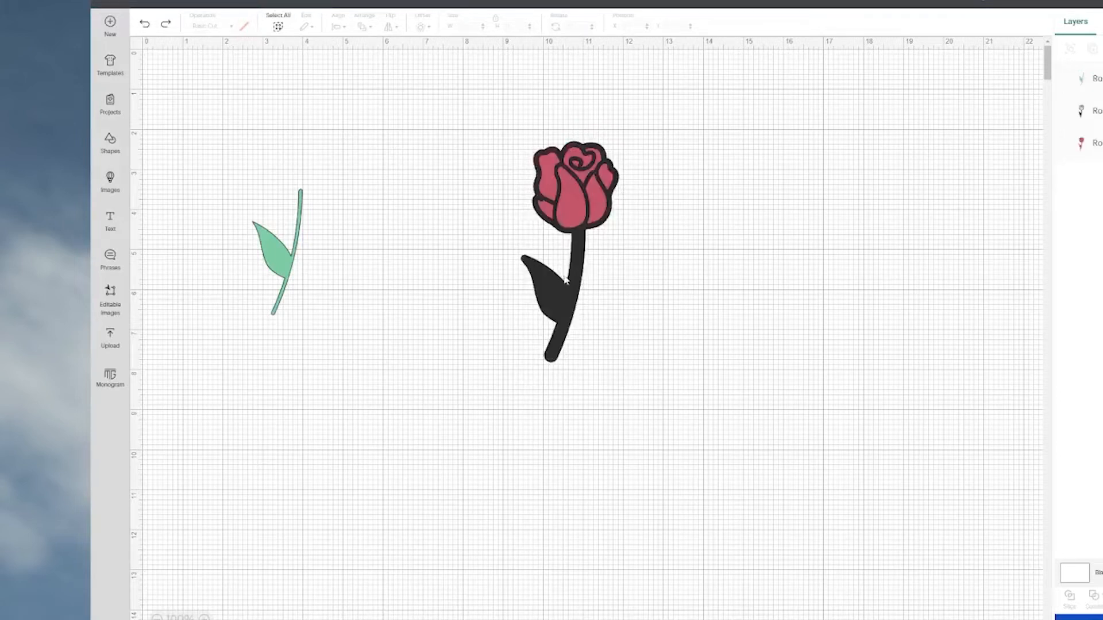
Pull the black outline off the solid red rose layer, delete the red layer, and place the outline at about X 8.72, Y 2.55.
left_click_drag(553, 188, 764, 206)
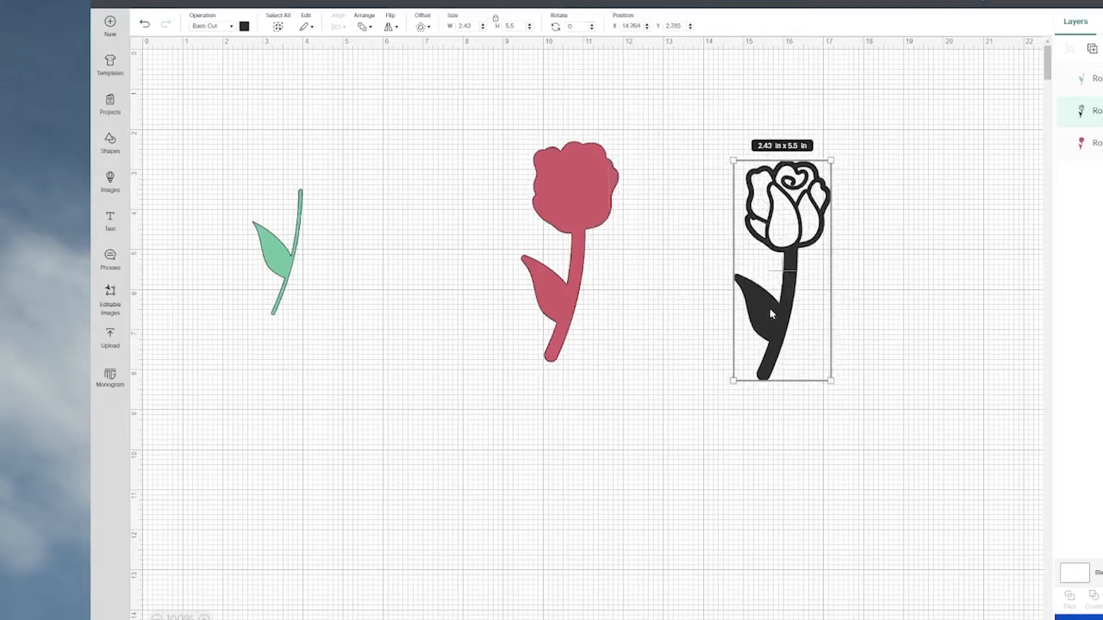
left_click(553, 183)
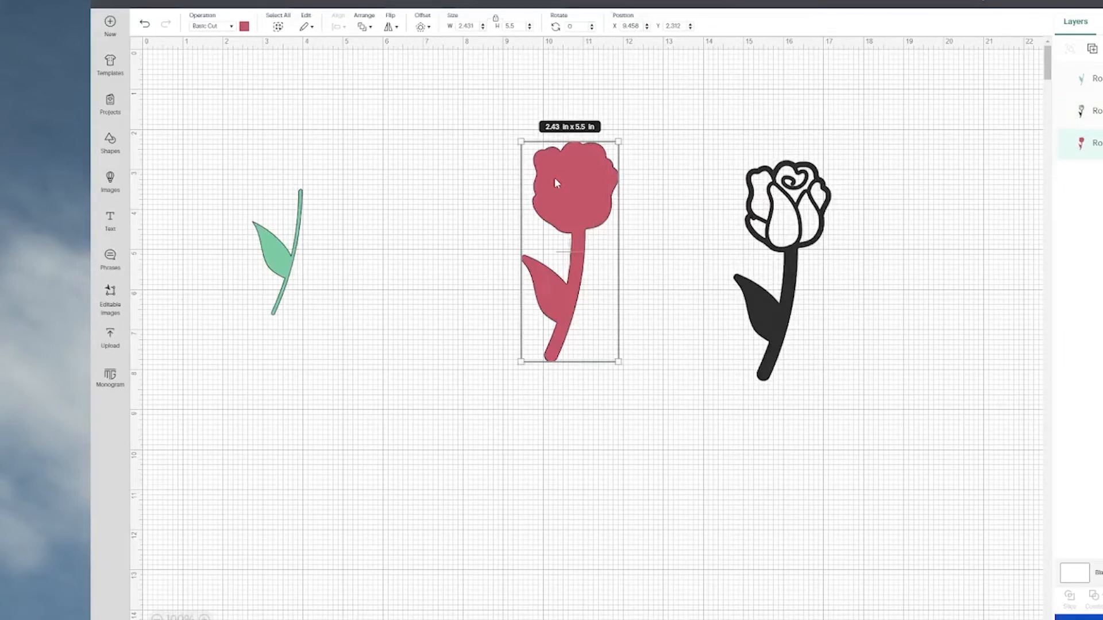
key("Delete")
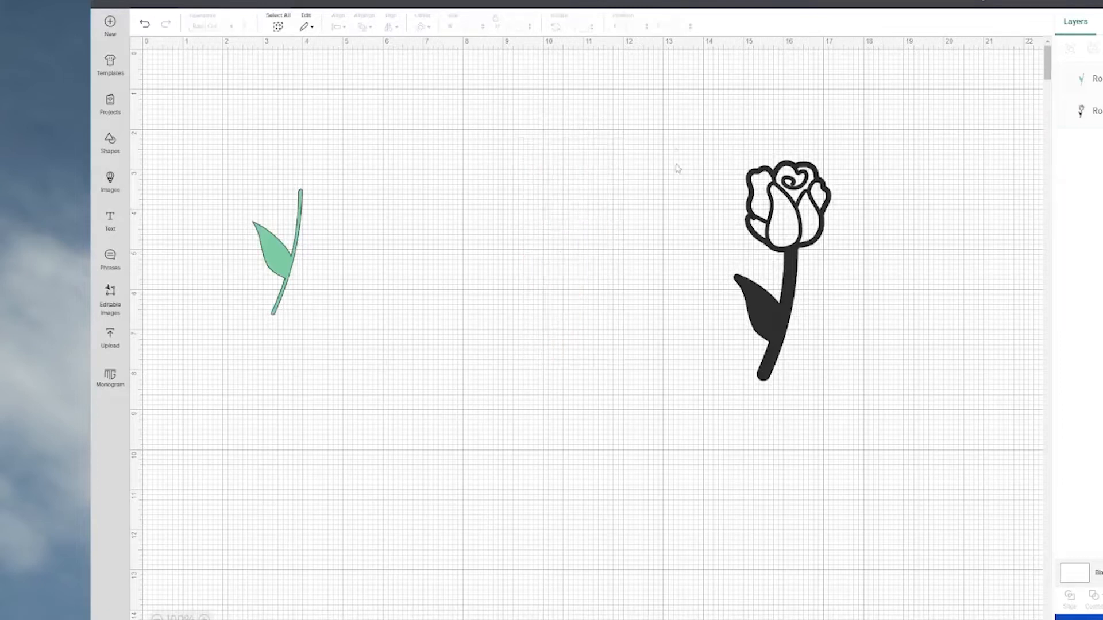
left_click_drag(751, 317, 523, 304)
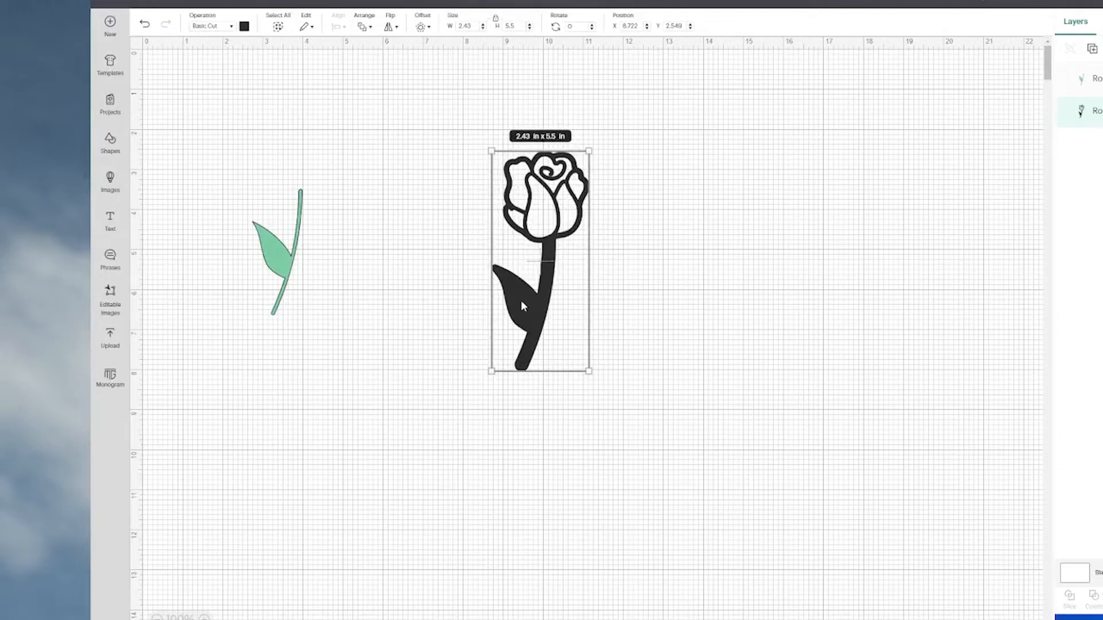
Duplicate the black outline, placing the copy at about X 12.60, Y 2.44, and hide all contours on the copy.
left_click_drag(521, 298, 675, 296)
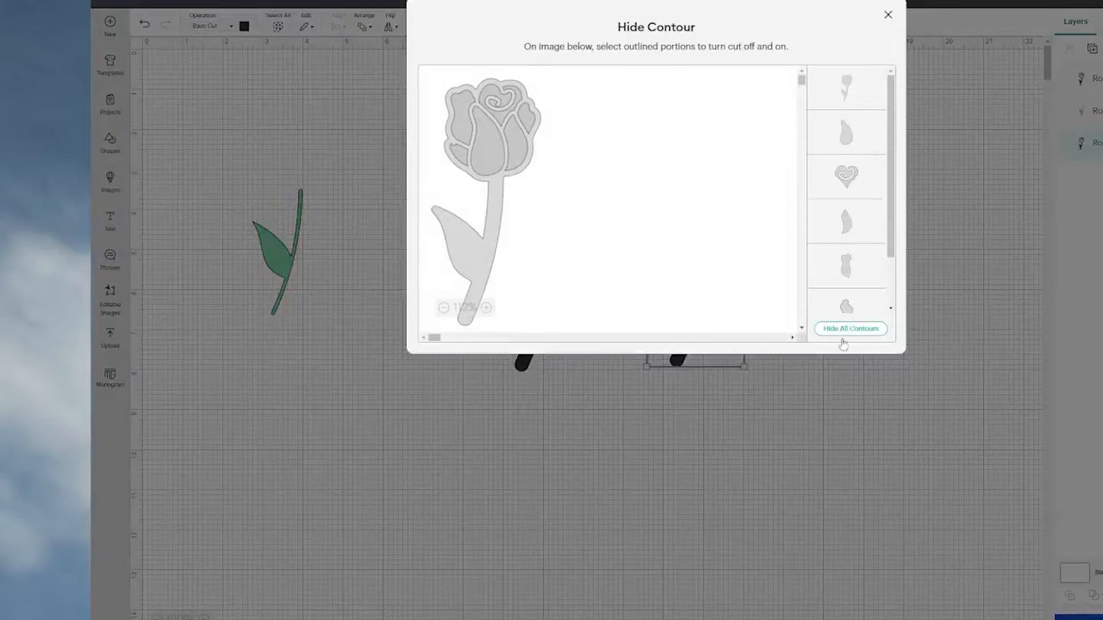
left_click(851, 329)
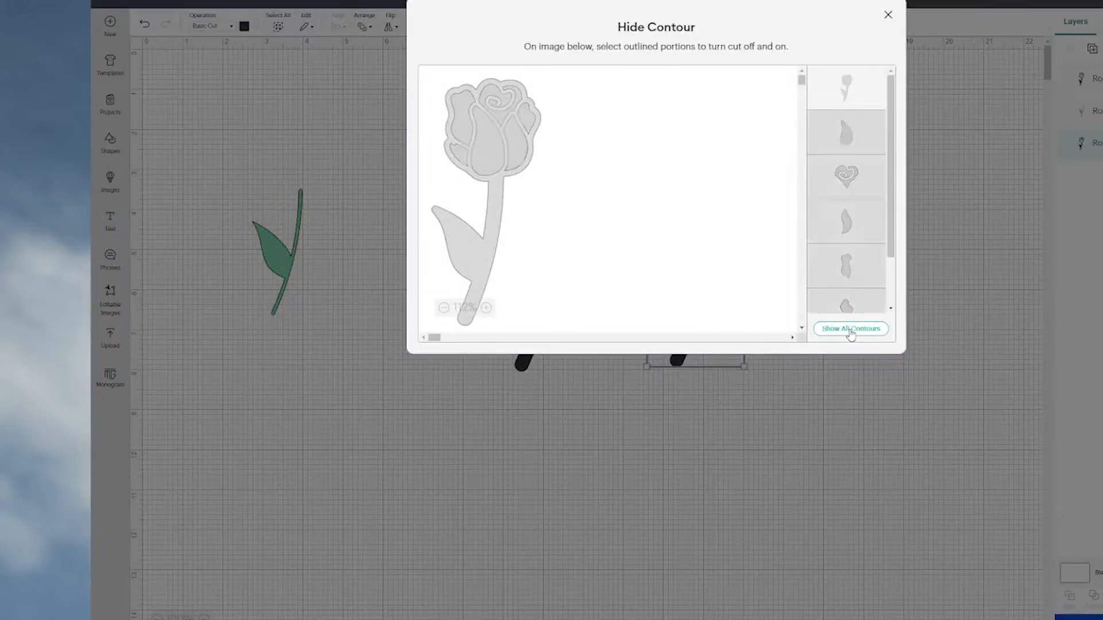
left_click(829, 418)
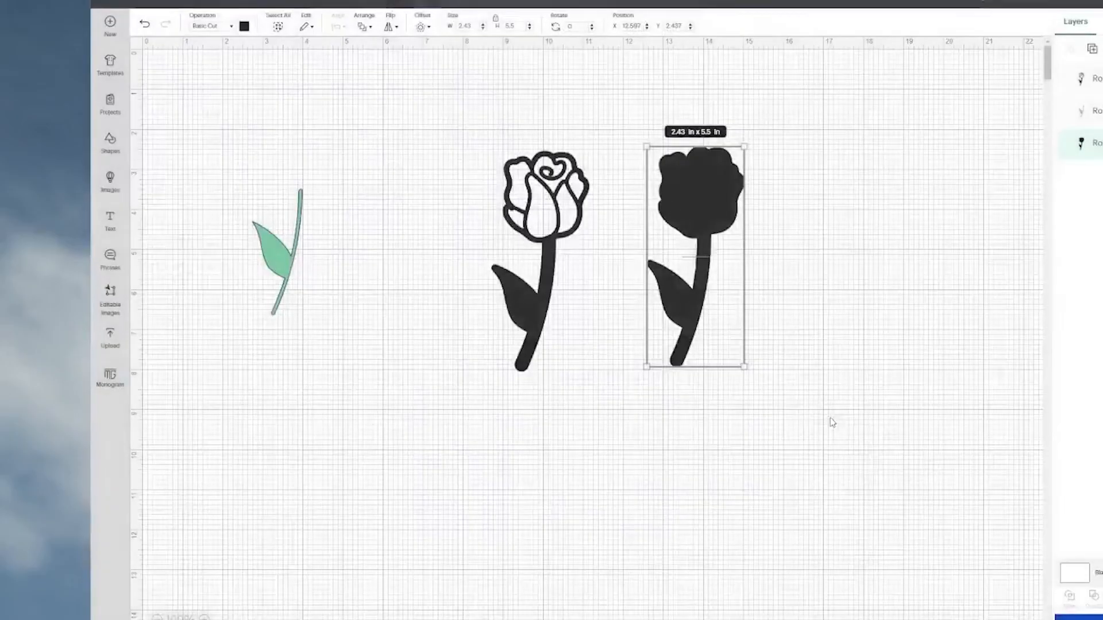
Move the solid black silhouette to about X 12.57, Y 2.88 and recolour it light pink.
mouse_move(687, 191)
left_mouse_down()
mouse_move(675, 223)
mouse_move(685, 209)
left_mouse_up()
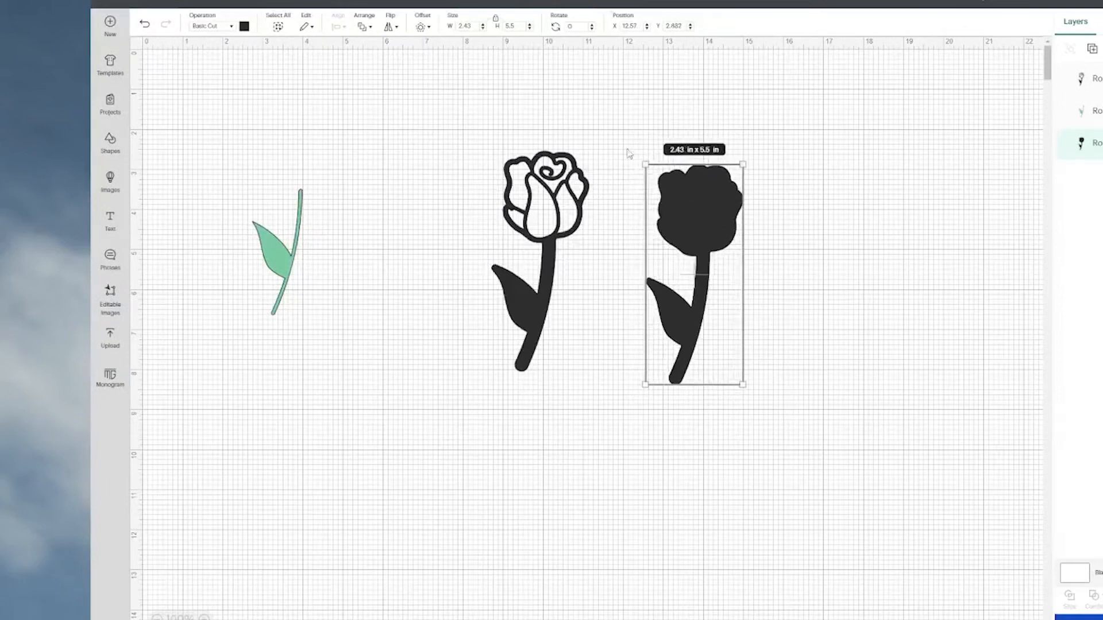
left_click(244, 26)
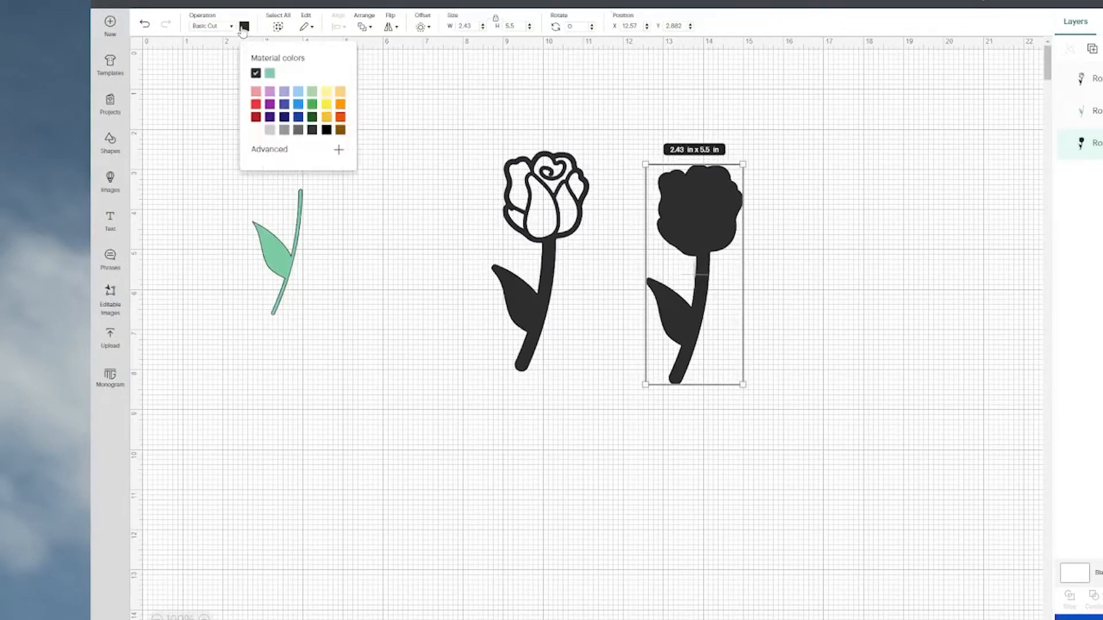
left_click(255, 92)
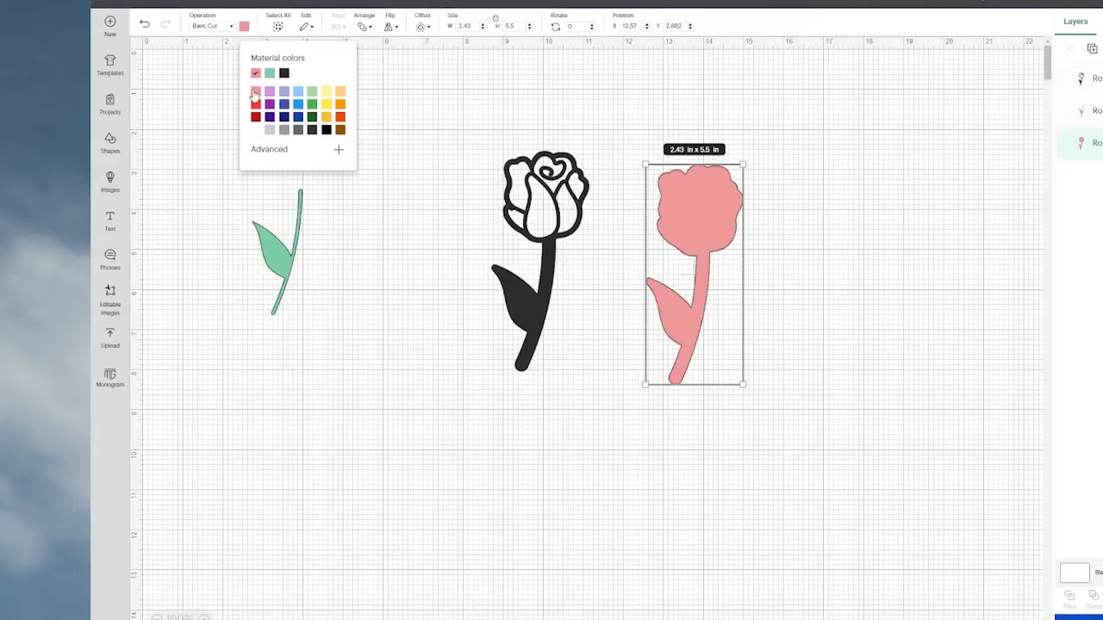
left_click(554, 439)
Place the black outline over the pink silhouette and centre-align the two layers.
left_click_drag(529, 211, 682, 223)
left_click(562, 167)
left_click_drag(555, 107, 843, 451)
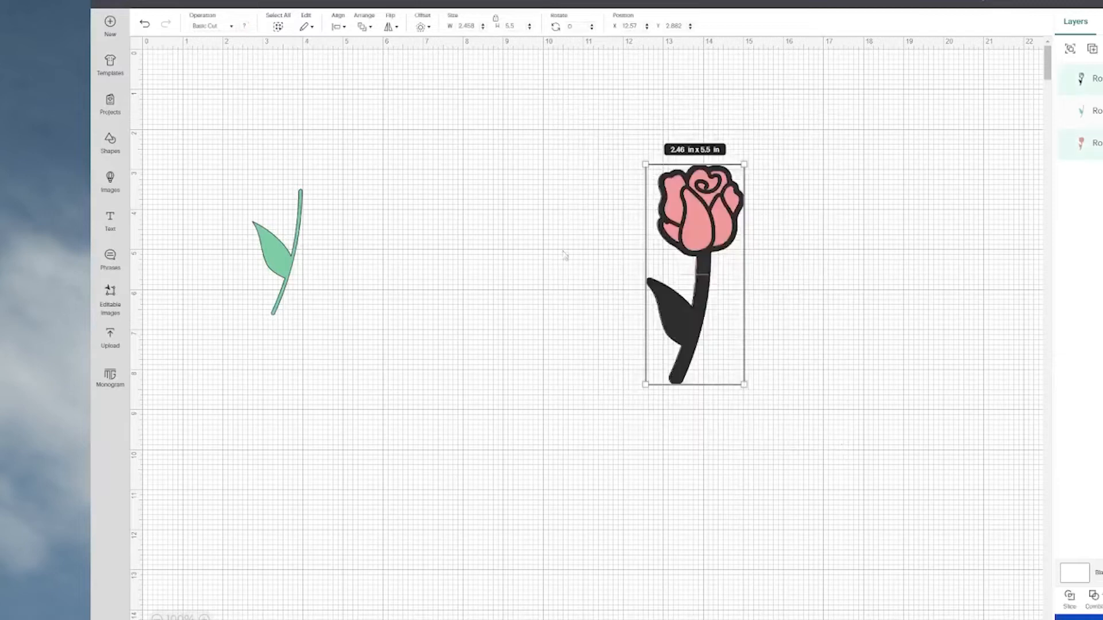
left_click(337, 32)
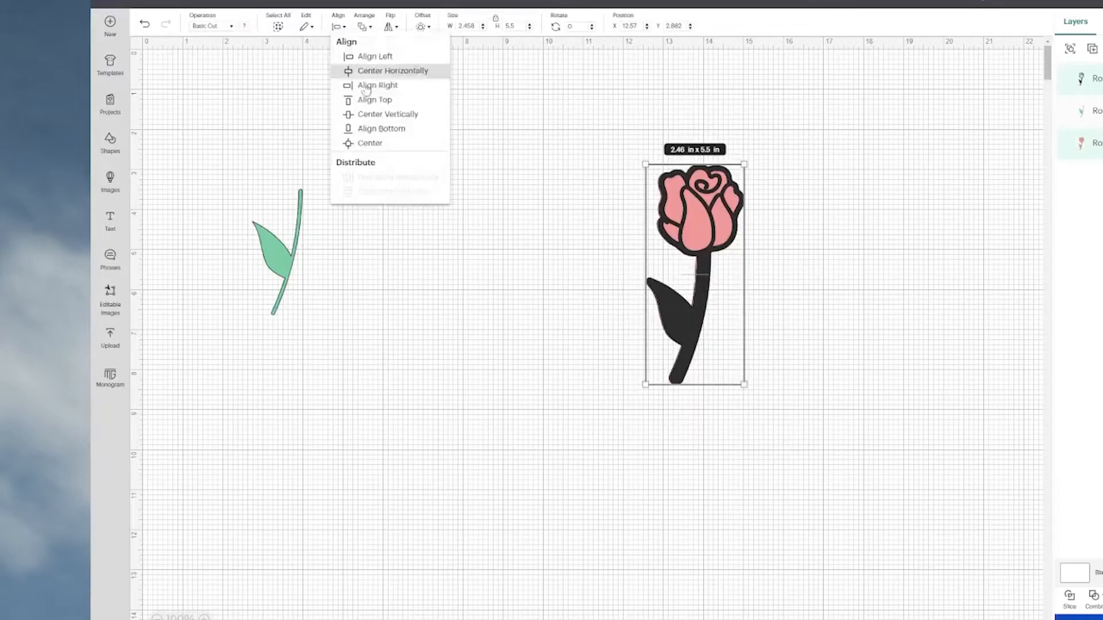
left_click(377, 150)
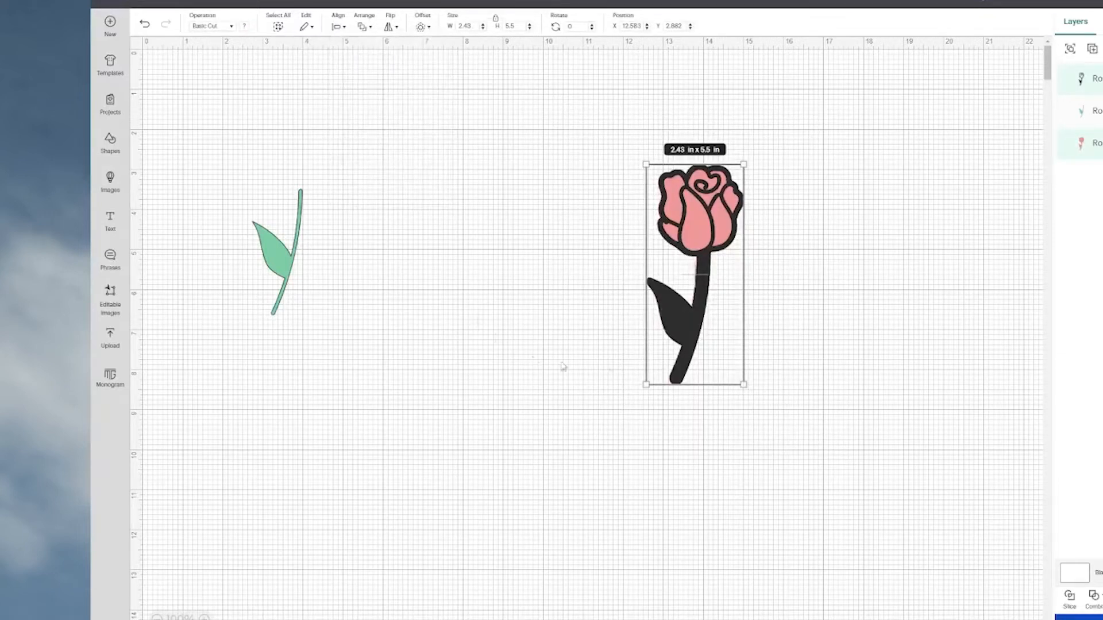
Subtract the black outline from the pink silhouette and move the remaining bloom above the green stem, at about X 3.06, Y 1.20.
left_click(1094, 606)
left_click(1097, 549)
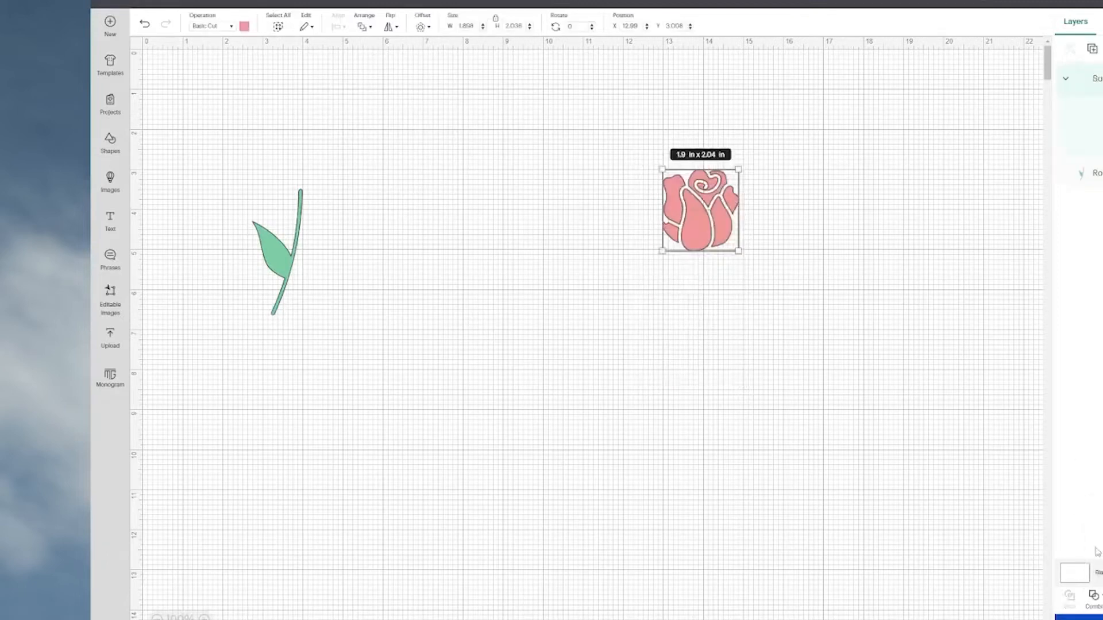
left_click_drag(693, 237, 392, 166)
left_click(457, 314)
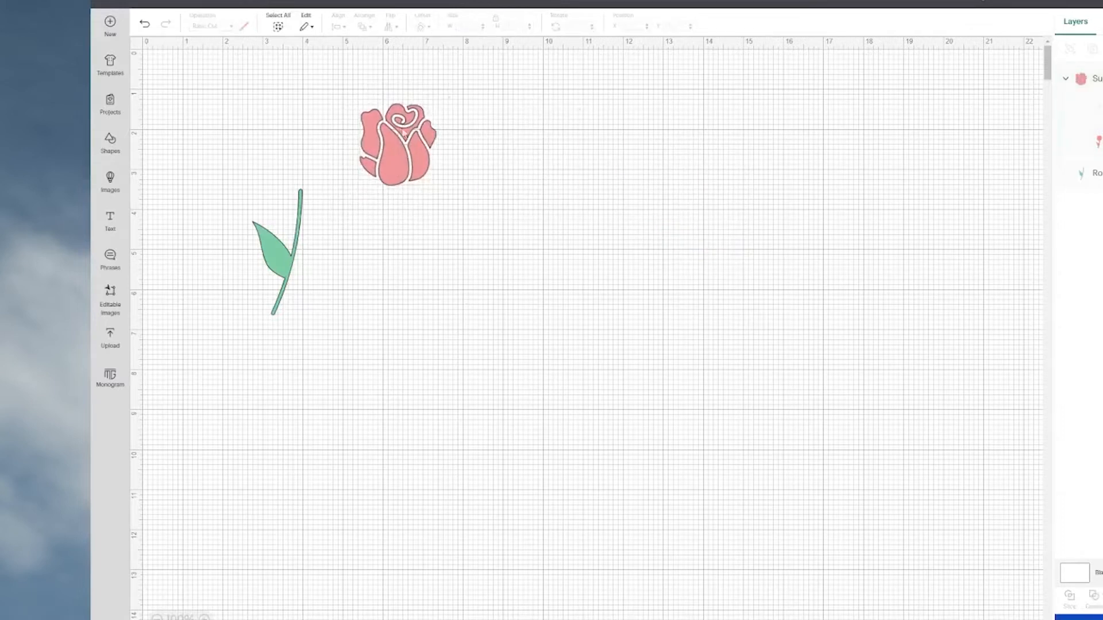
left_click_drag(410, 164, 325, 160)
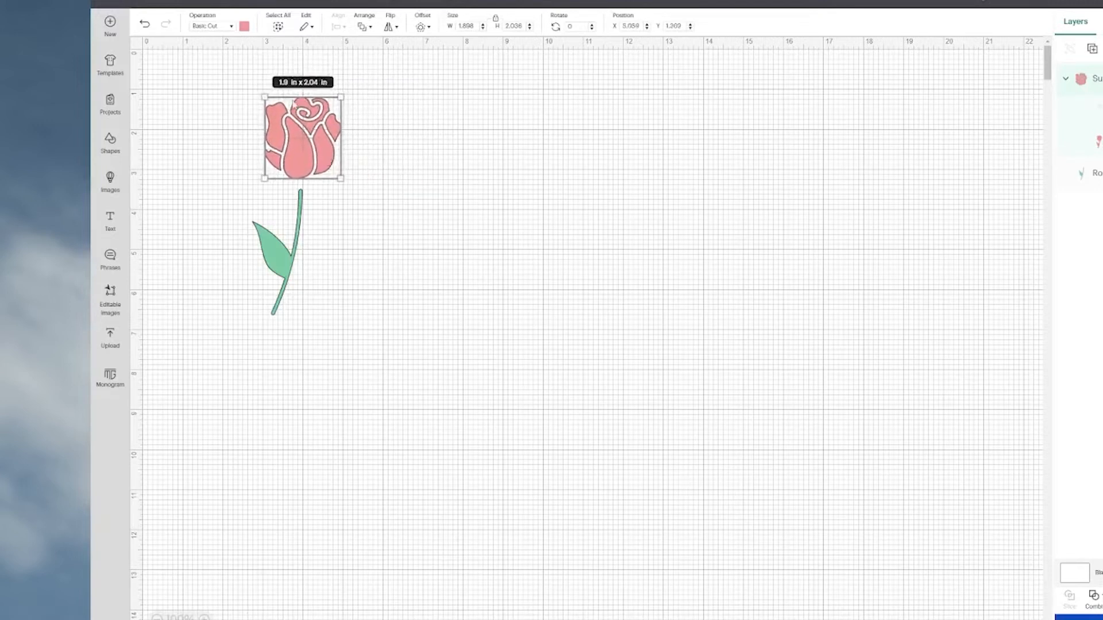
Recolour the bloom dark red and move it together with the green stem to about X 19.3, Y 1.4.
left_click(245, 26)
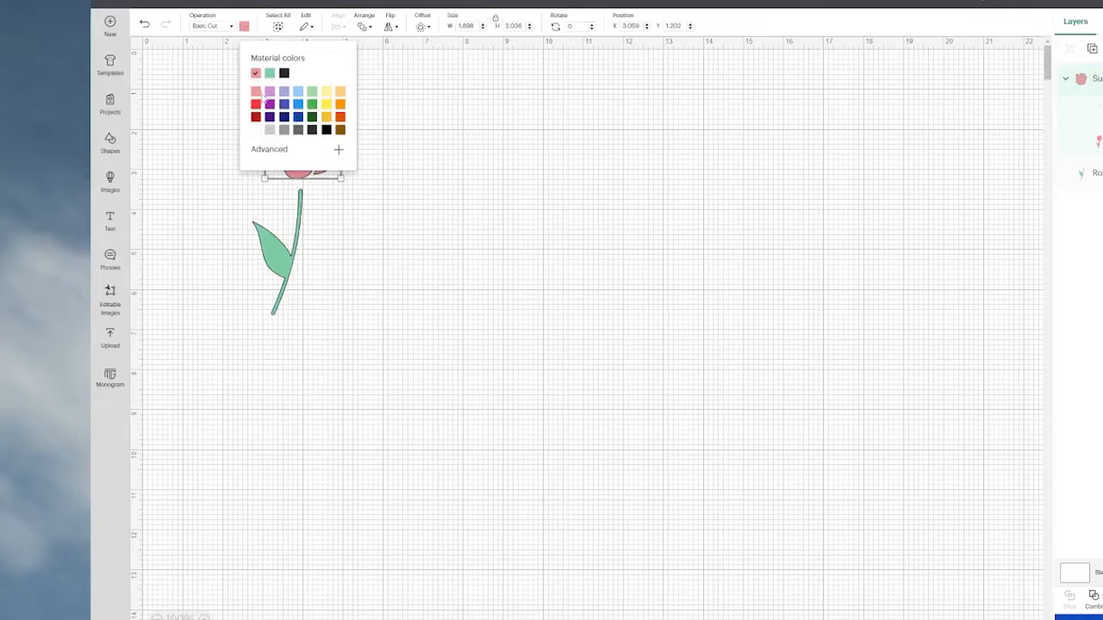
left_click(256, 122)
left_click(434, 156)
left_click_drag(224, 96, 400, 413)
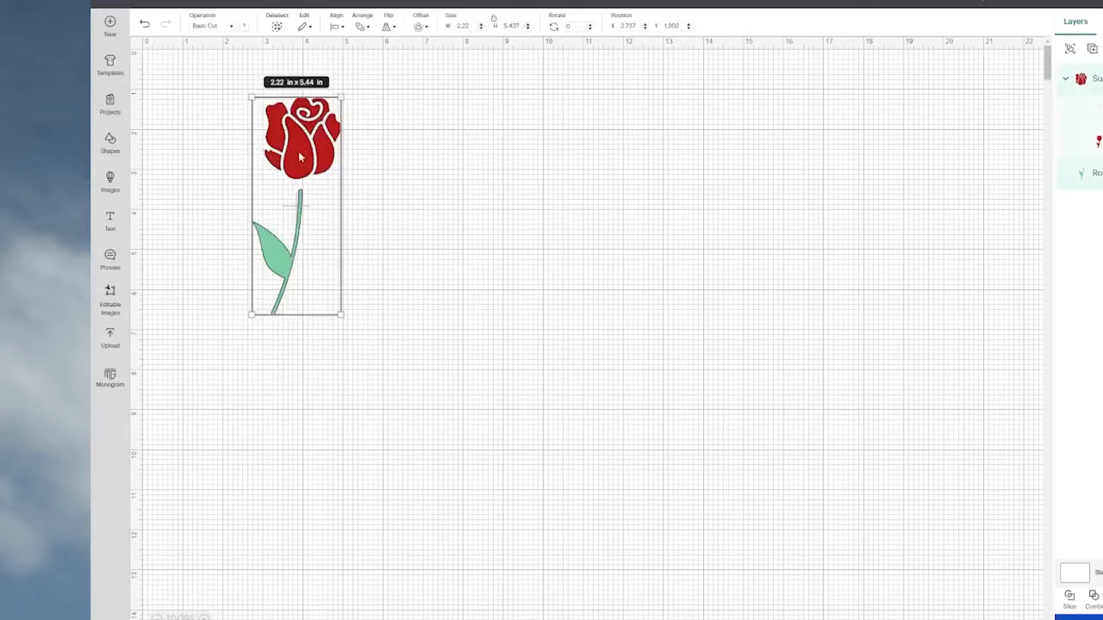
left_click_drag(299, 166, 961, 172)
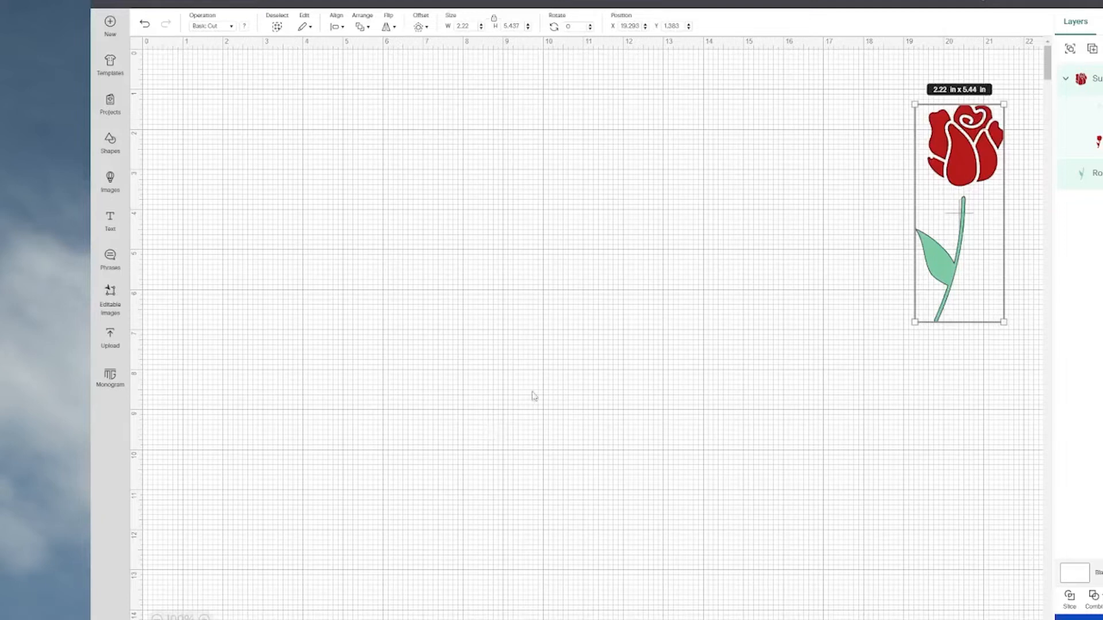
Select the black seashell and the black-filled floral crescent moon from the free Nature images.
left_click(110, 183)
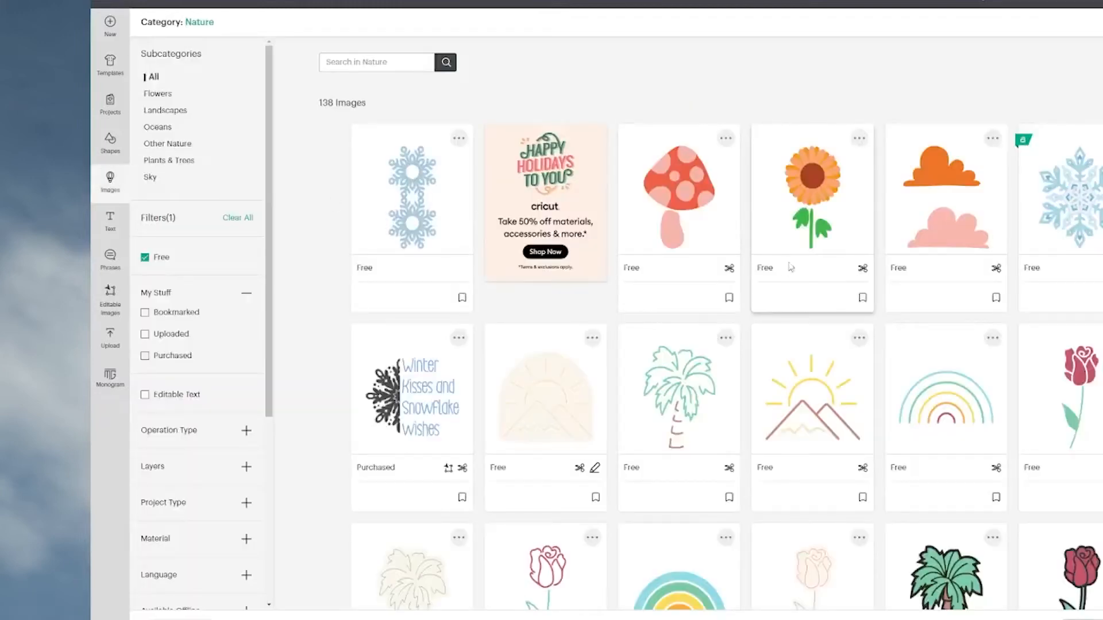
scroll(806, 306, "down", 5)
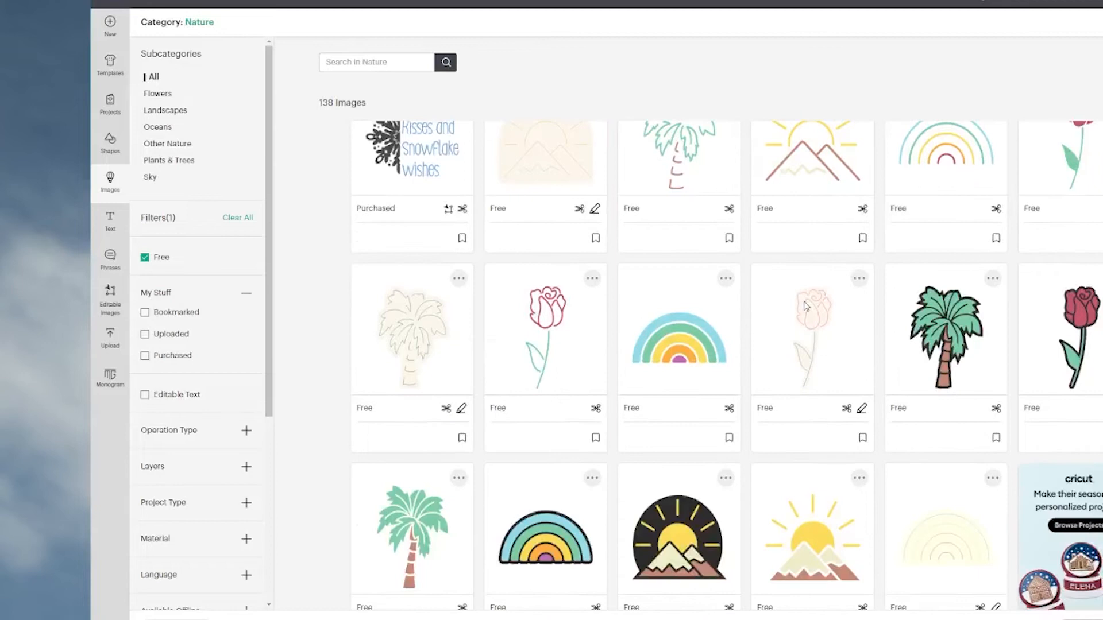
scroll(805, 307, "down", 6)
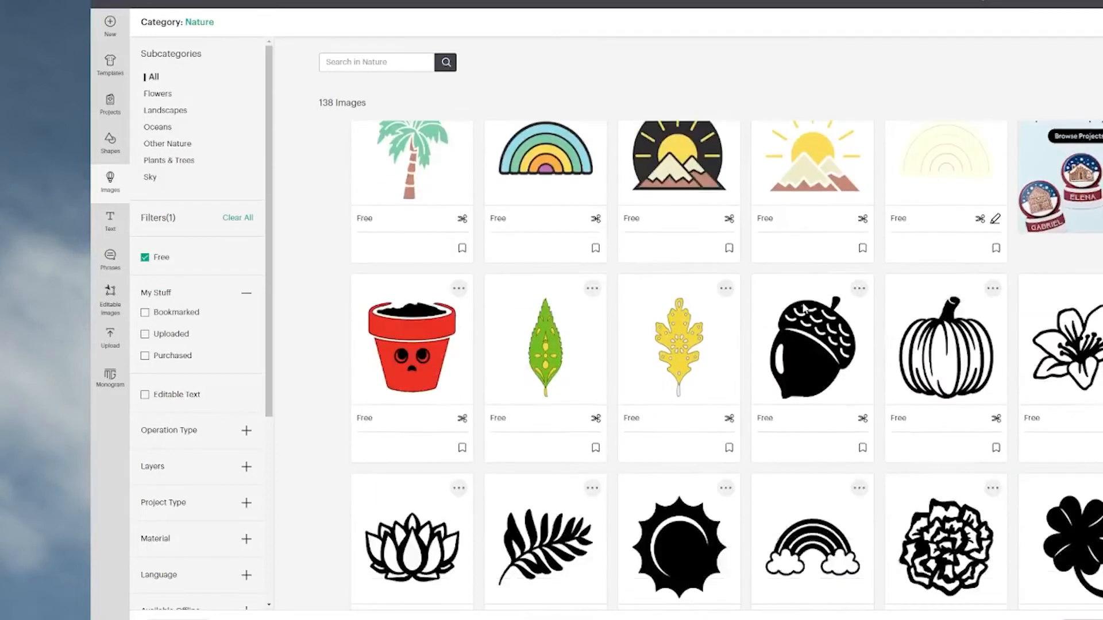
scroll(806, 312, "down", 5)
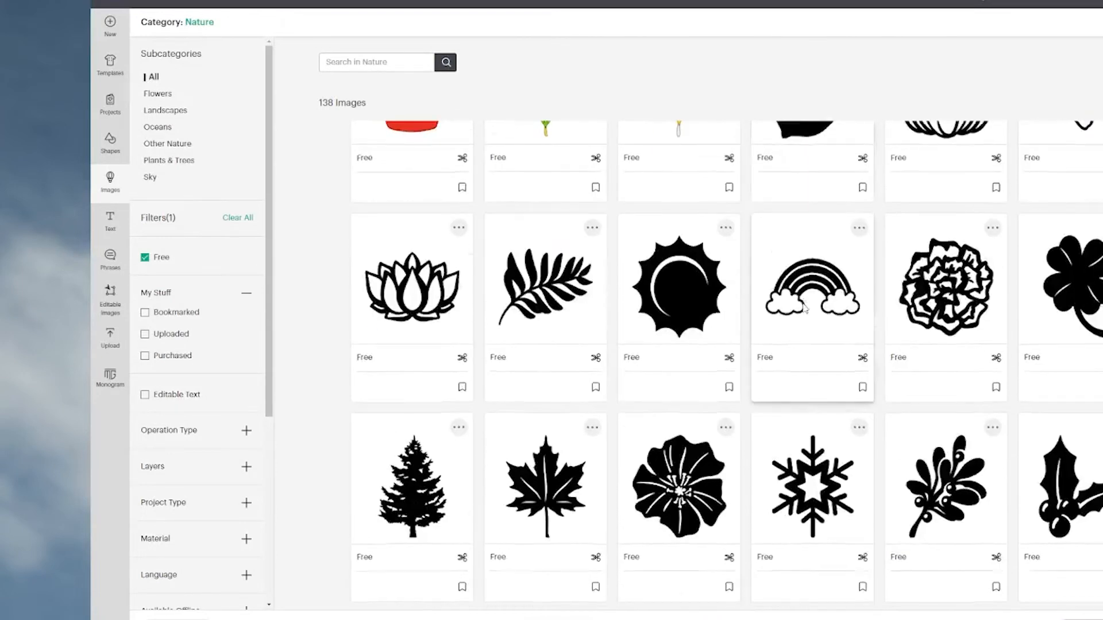
scroll(805, 309, "down", 5)
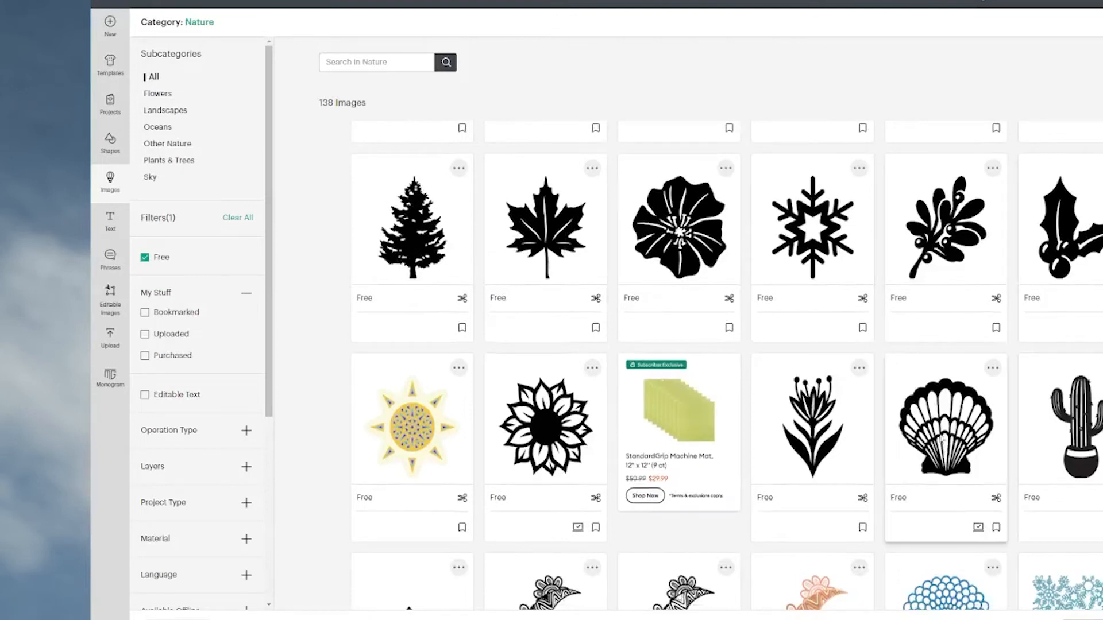
left_click(948, 435)
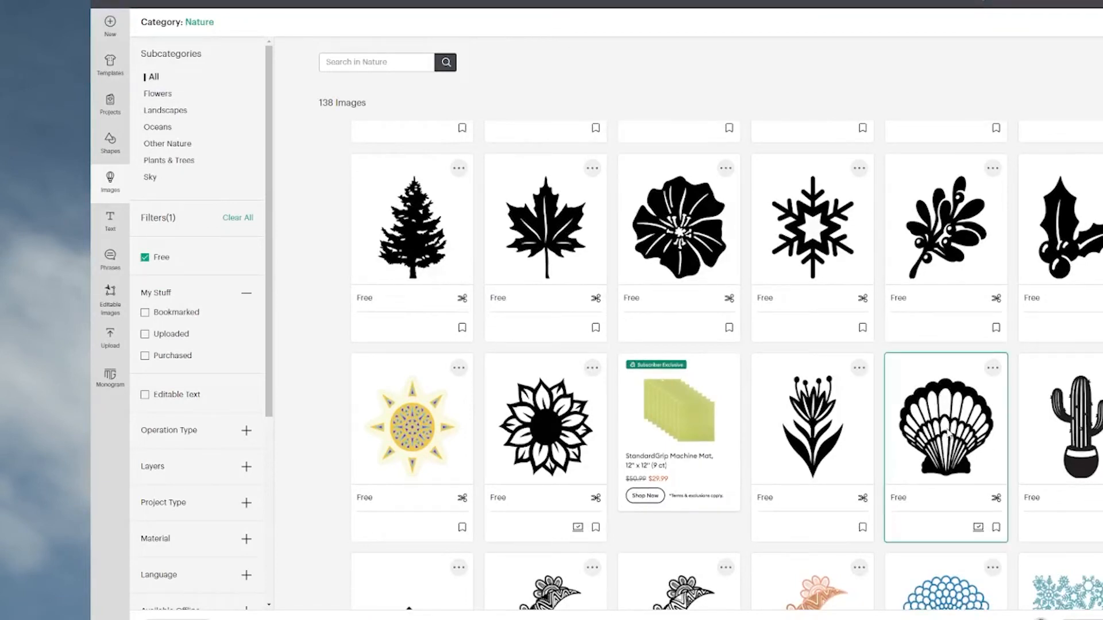
scroll(879, 461, "down", 5)
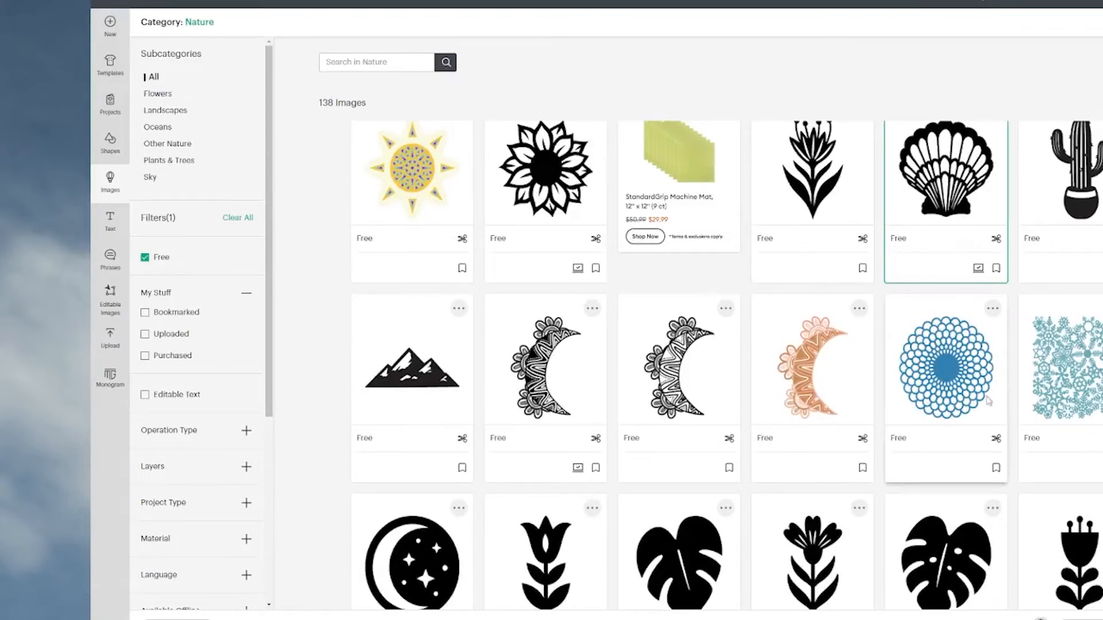
left_click(534, 391)
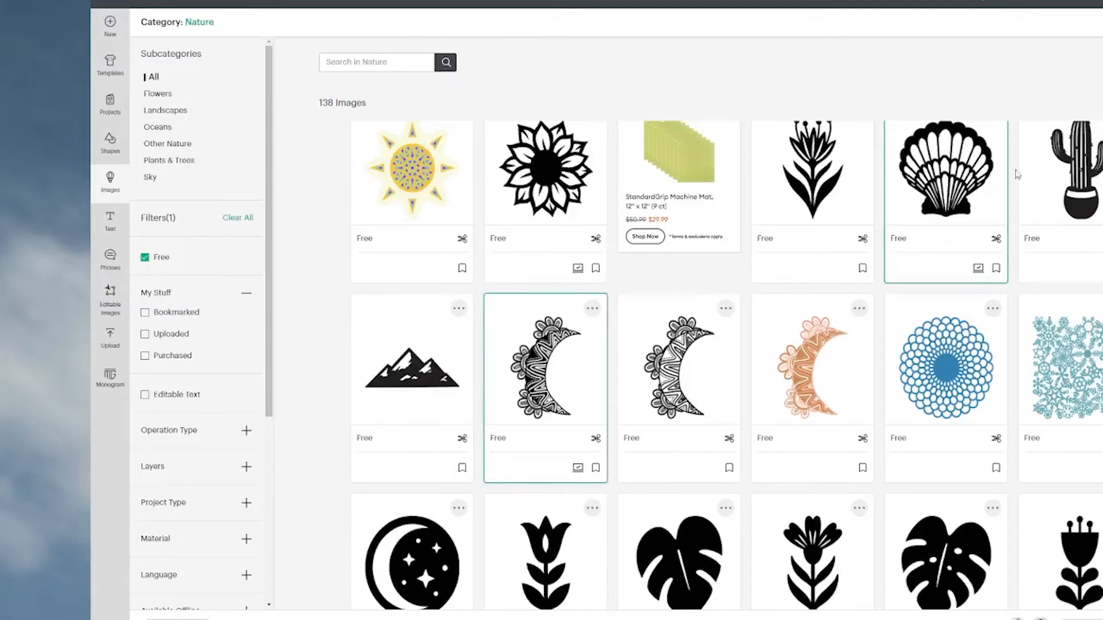
Browse the rest of the free Nature images for another black cut-out design.
scroll(640, 401, "down", 9)
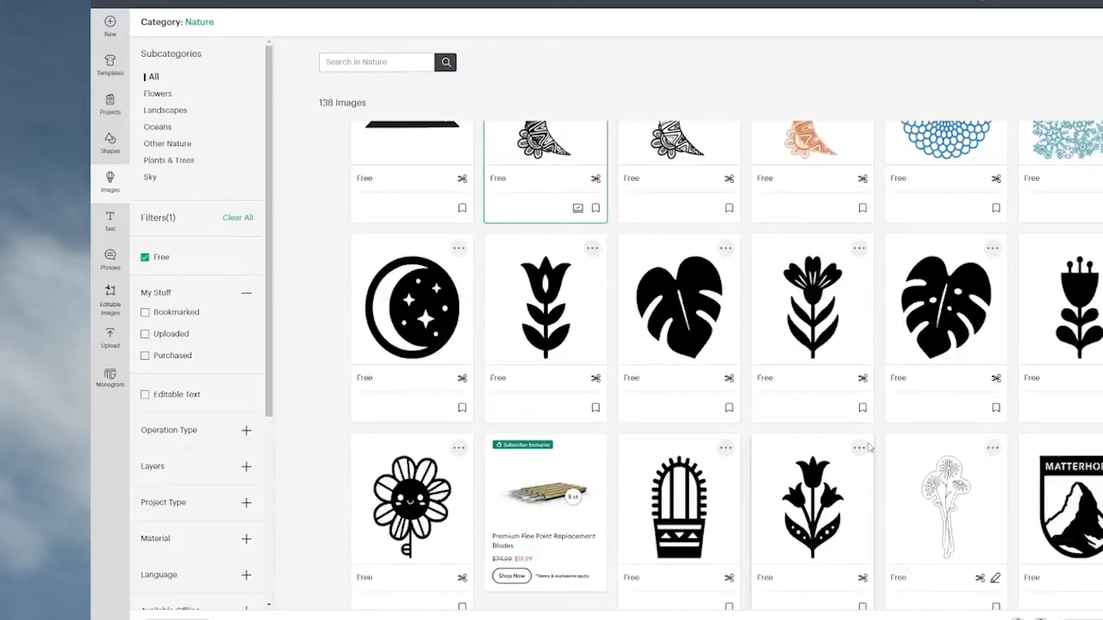
scroll(869, 448, "down", 4)
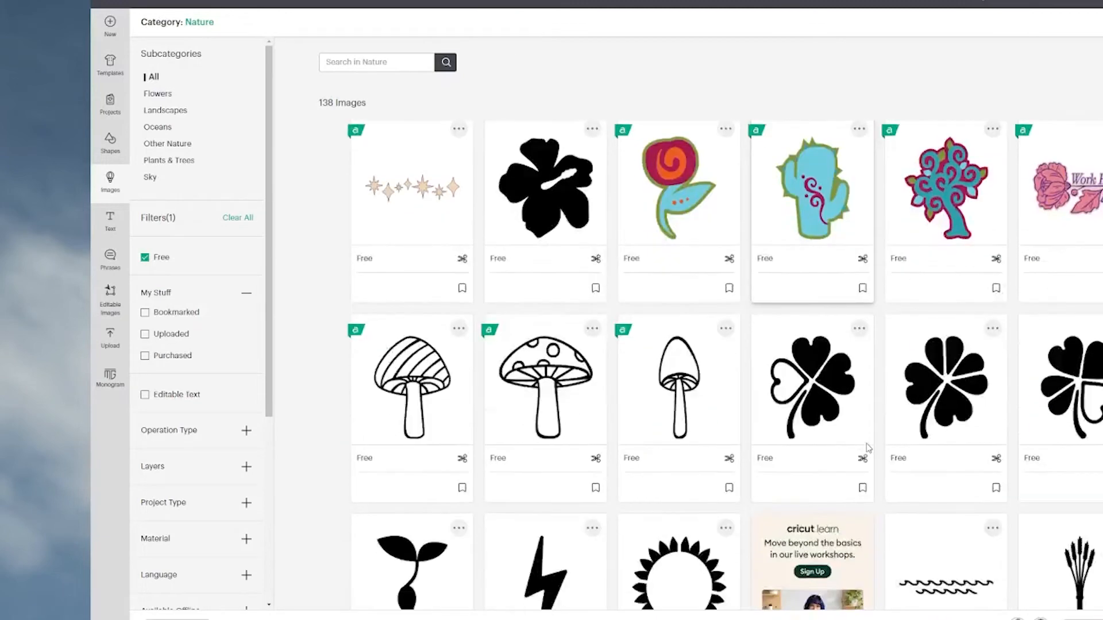
scroll(869, 448, "down", 10)
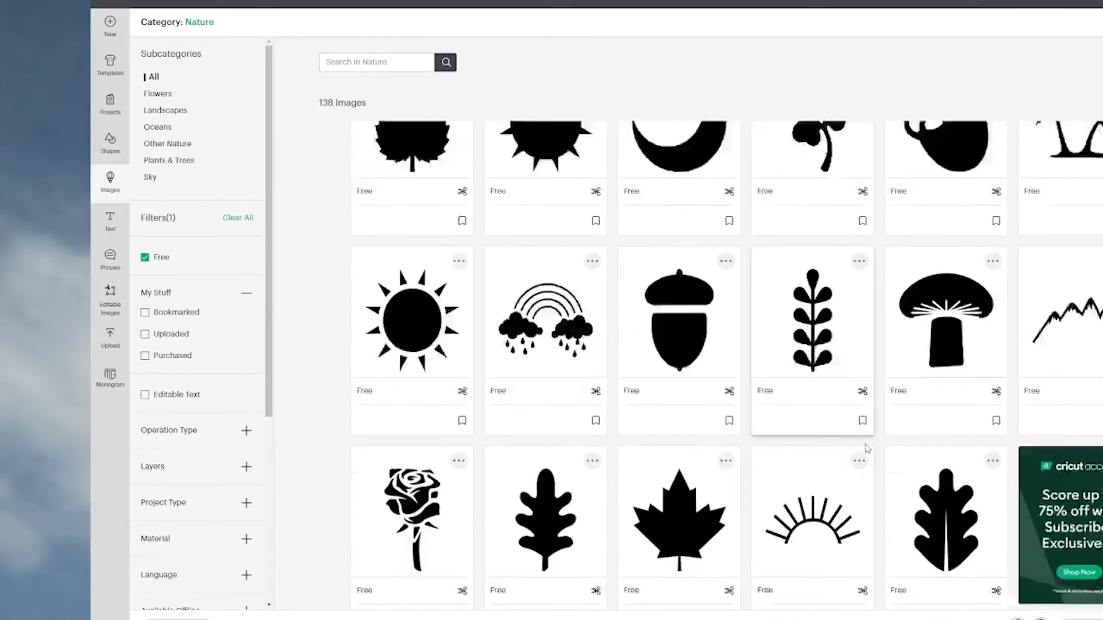
scroll(867, 448, "down", 8)
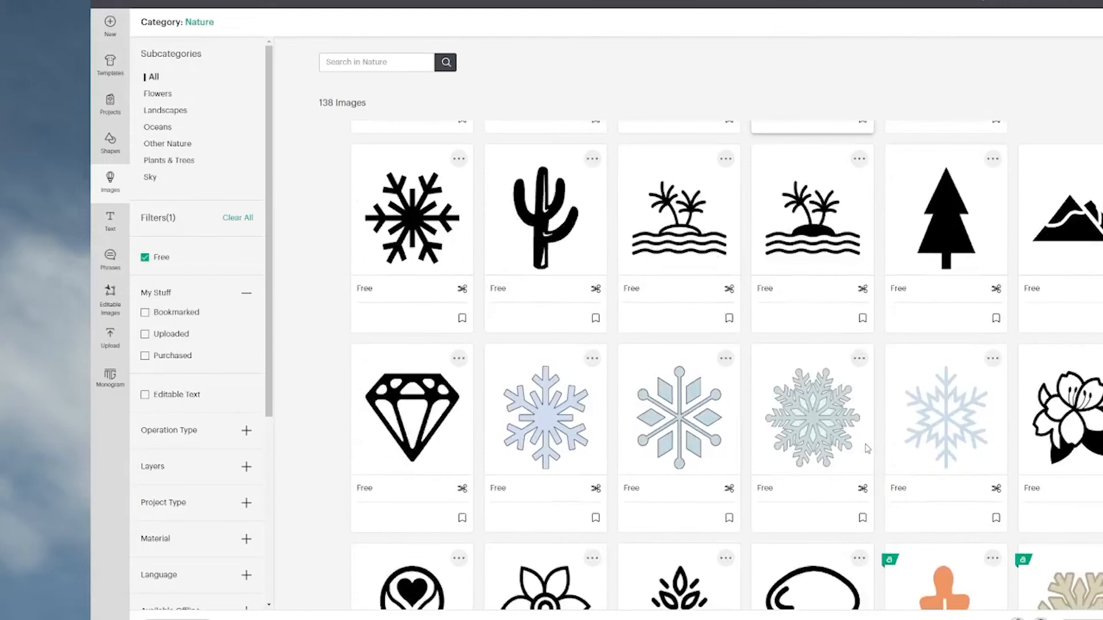
scroll(867, 448, "down", 11)
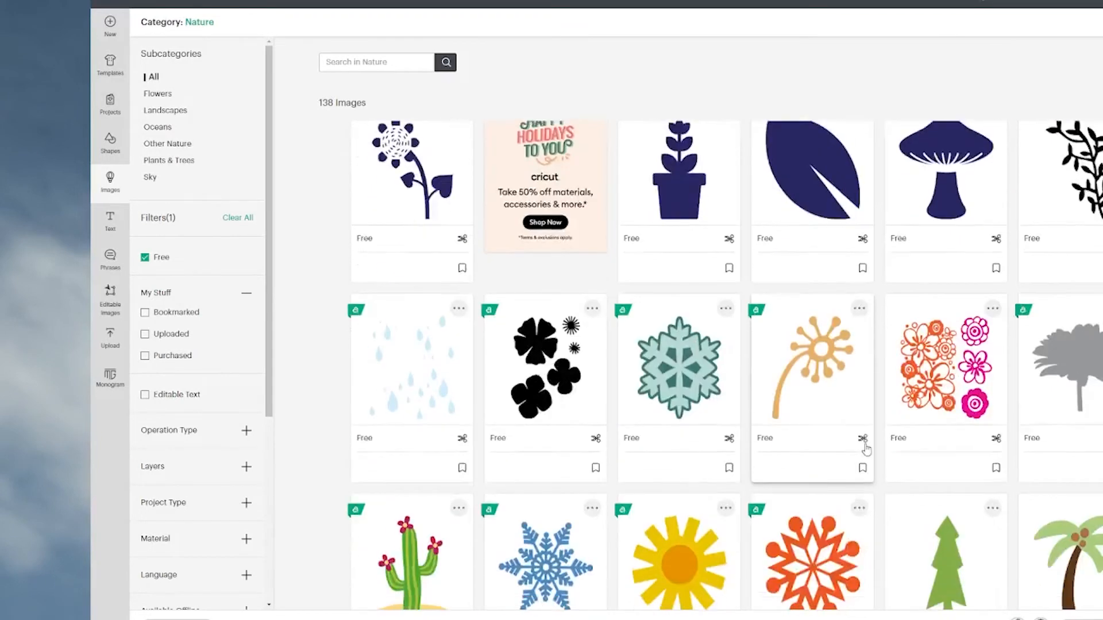
scroll(867, 449, "down", 5)
scroll(867, 449, "up", 16)
scroll(867, 449, "up", 20)
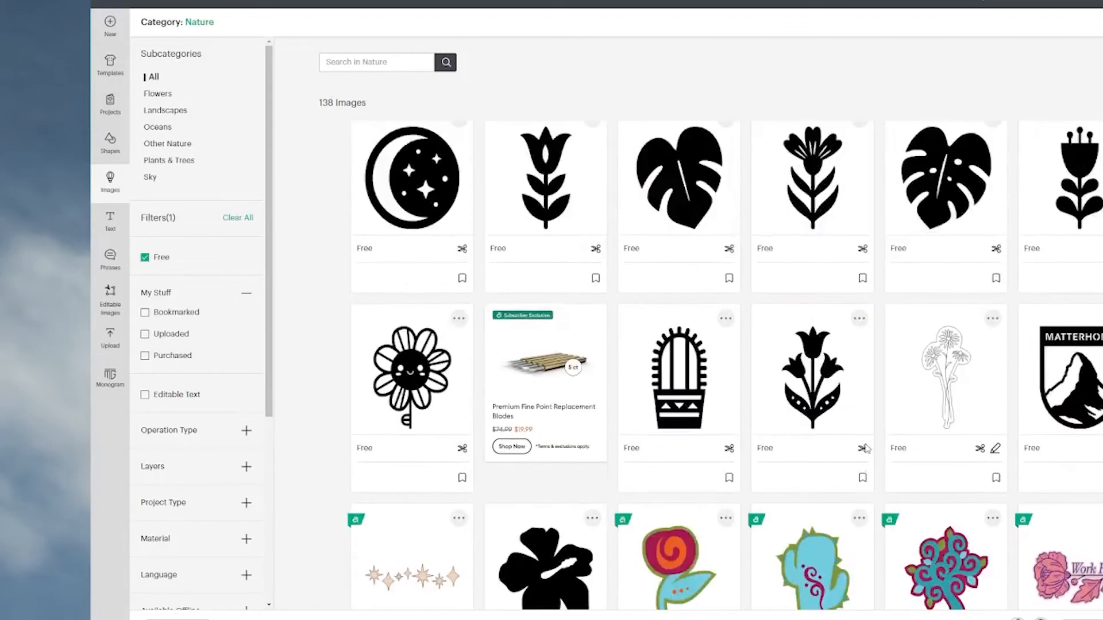
scroll(865, 449, "up", 15)
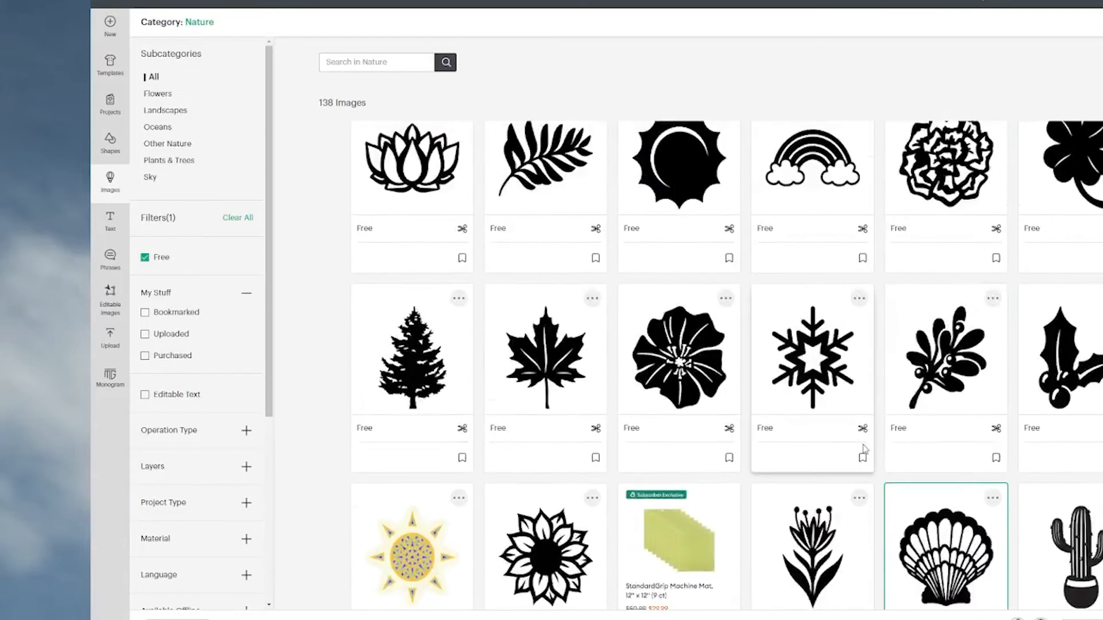
scroll(865, 449, "up", 2)
scroll(864, 450, "up", 10)
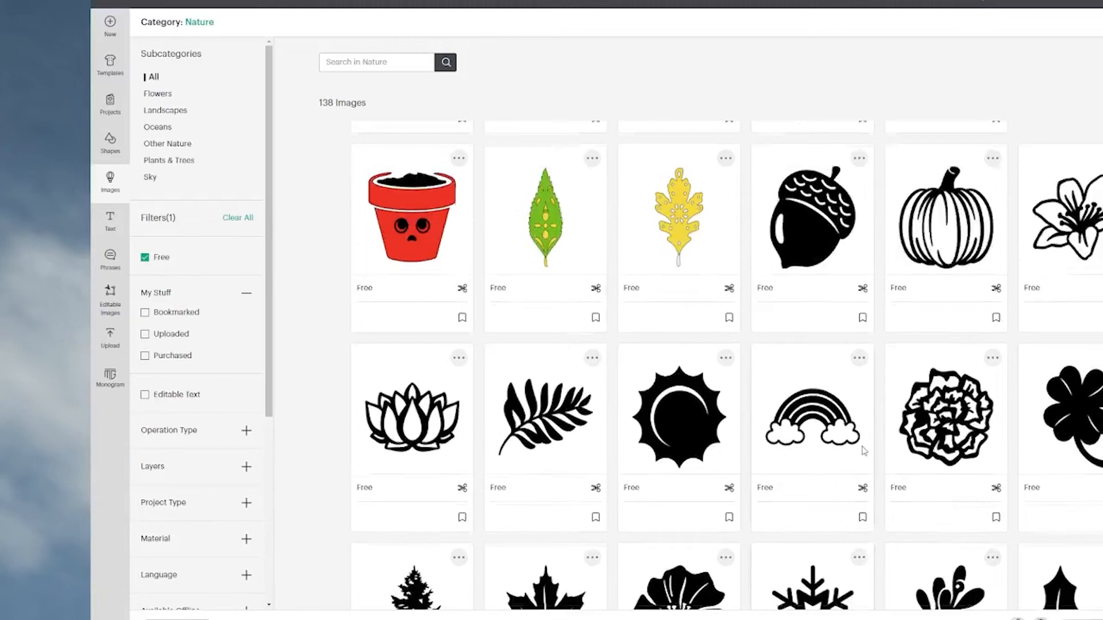
scroll(864, 451, "up", 2)
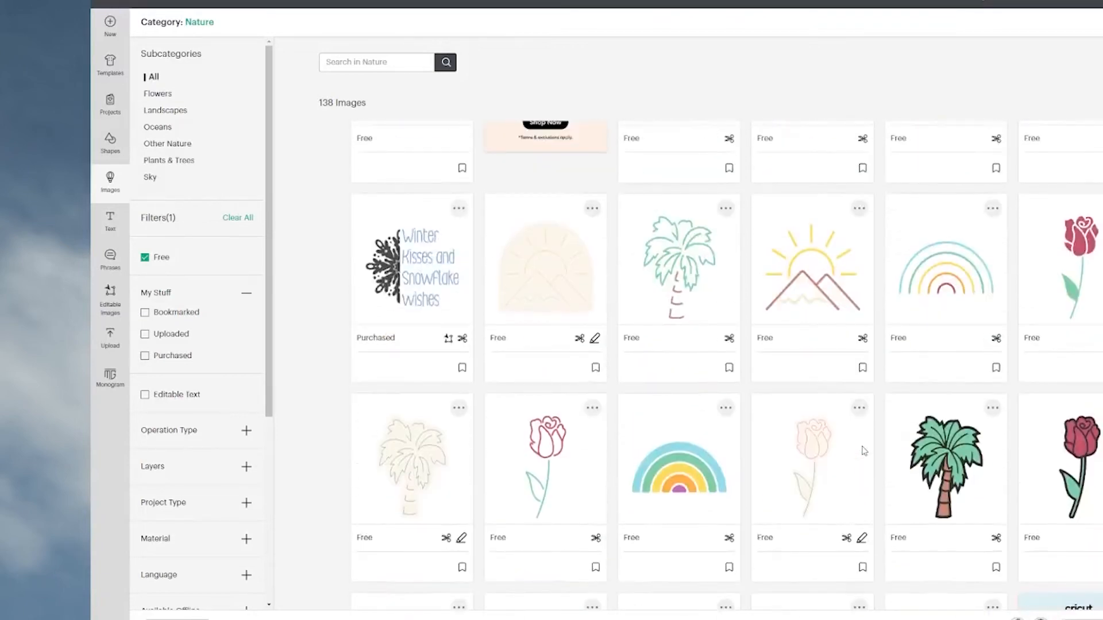
Add the black sunflower to the image selection and insert the three chosen images on the canvas.
scroll(864, 451, "down", 8)
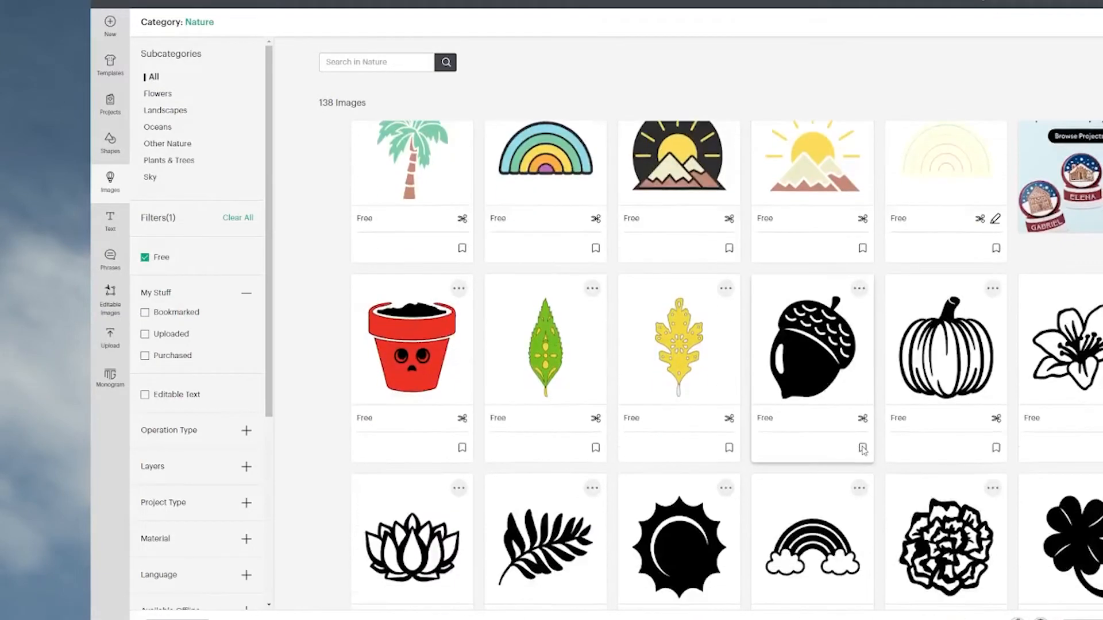
scroll(863, 451, "down", 10)
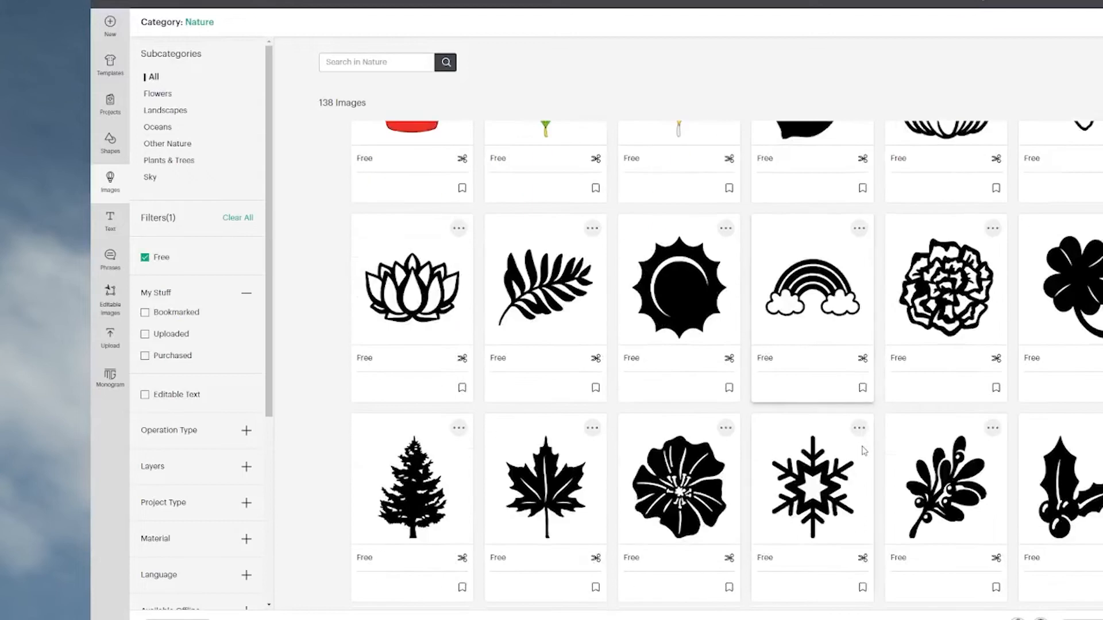
scroll(864, 451, "down", 2)
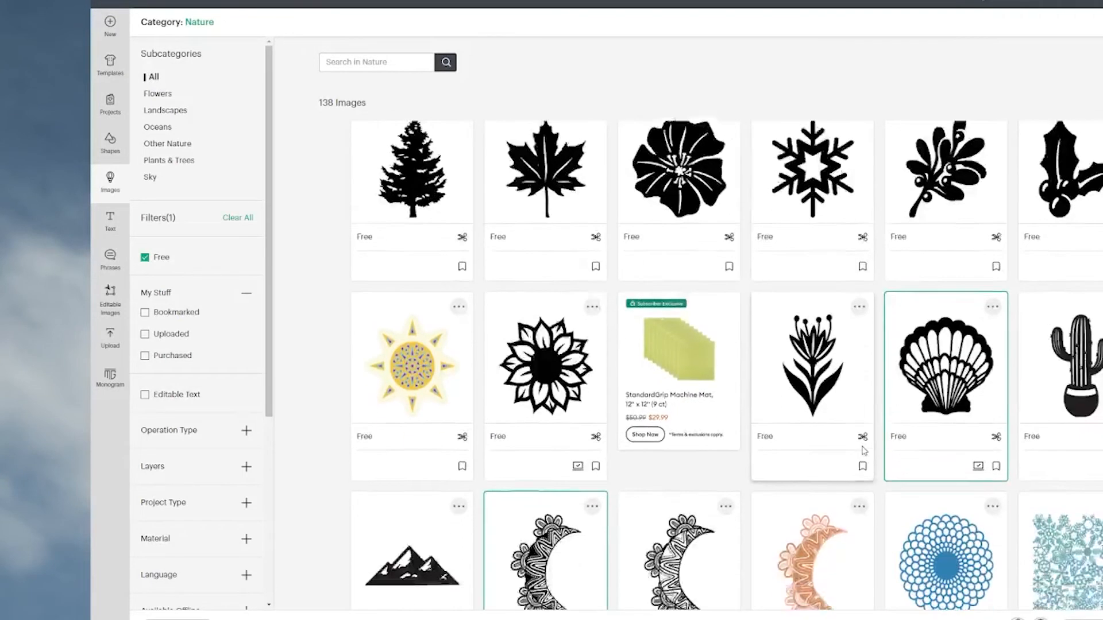
left_click(545, 295)
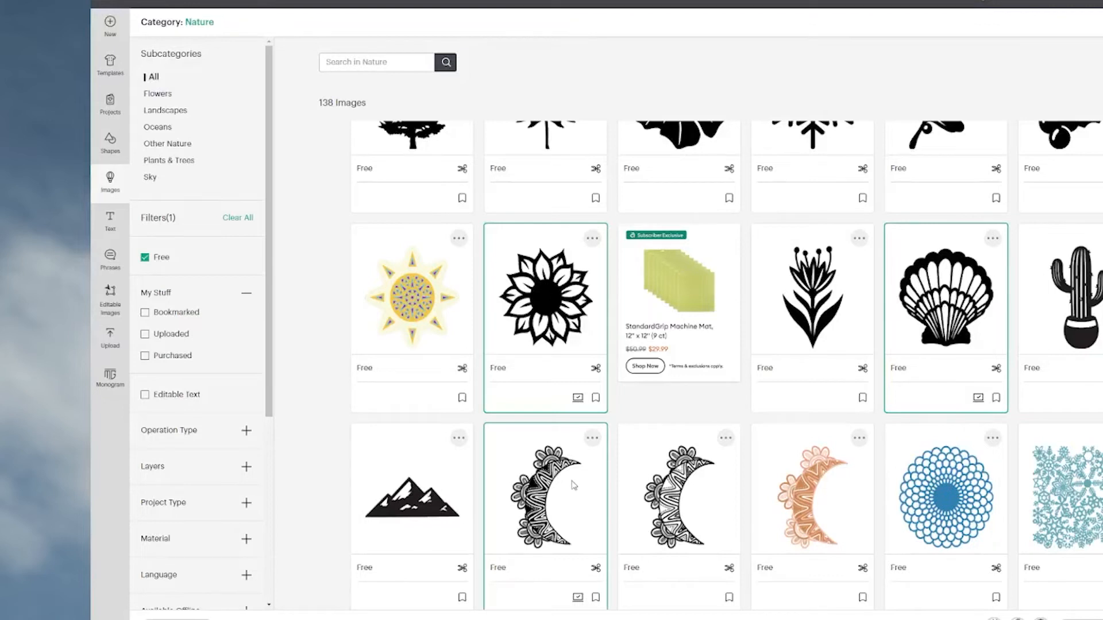
scroll(575, 460, "down", 2)
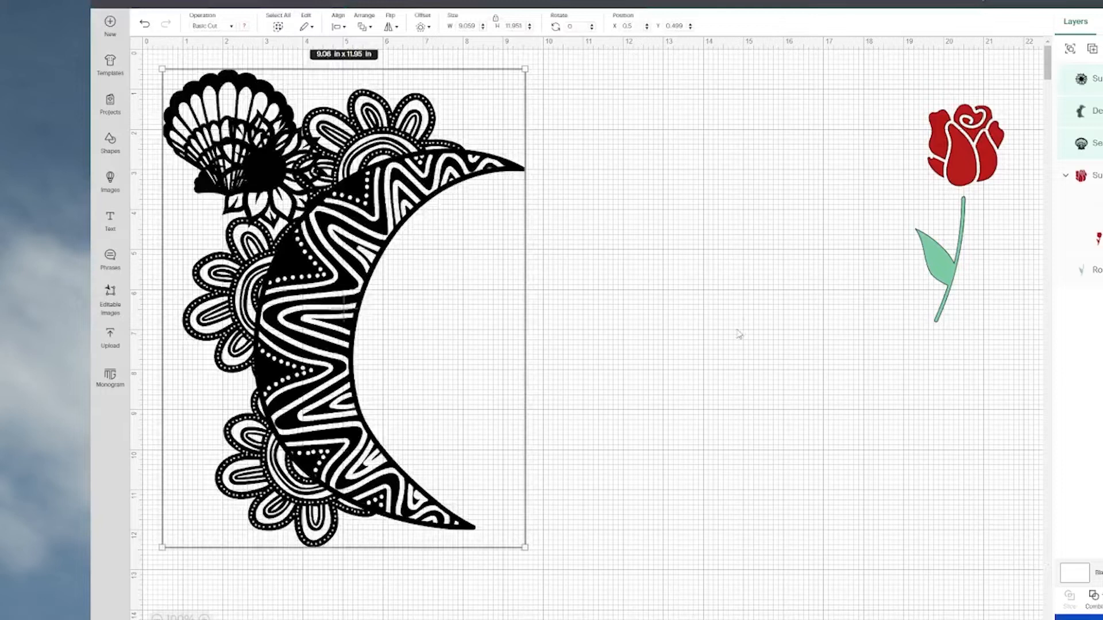
Shrink the crescent moon to about 3.7 x 4.95 in and place it at about X 13.82, Y 6.98.
left_click(660, 335)
left_click_drag(326, 385, 619, 428)
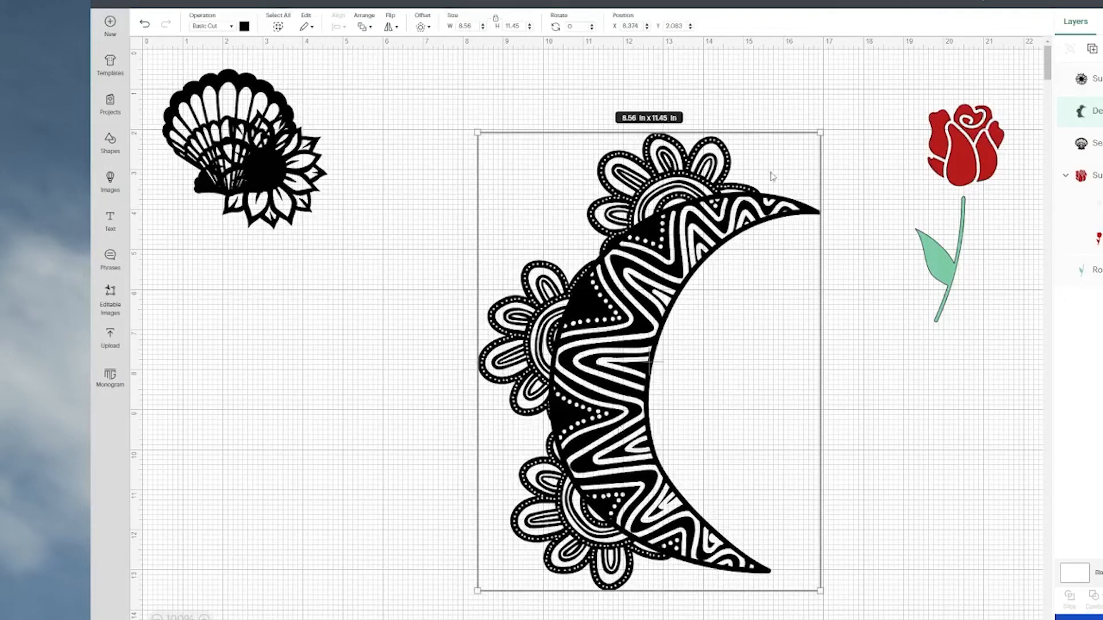
left_click_drag(818, 131, 626, 393)
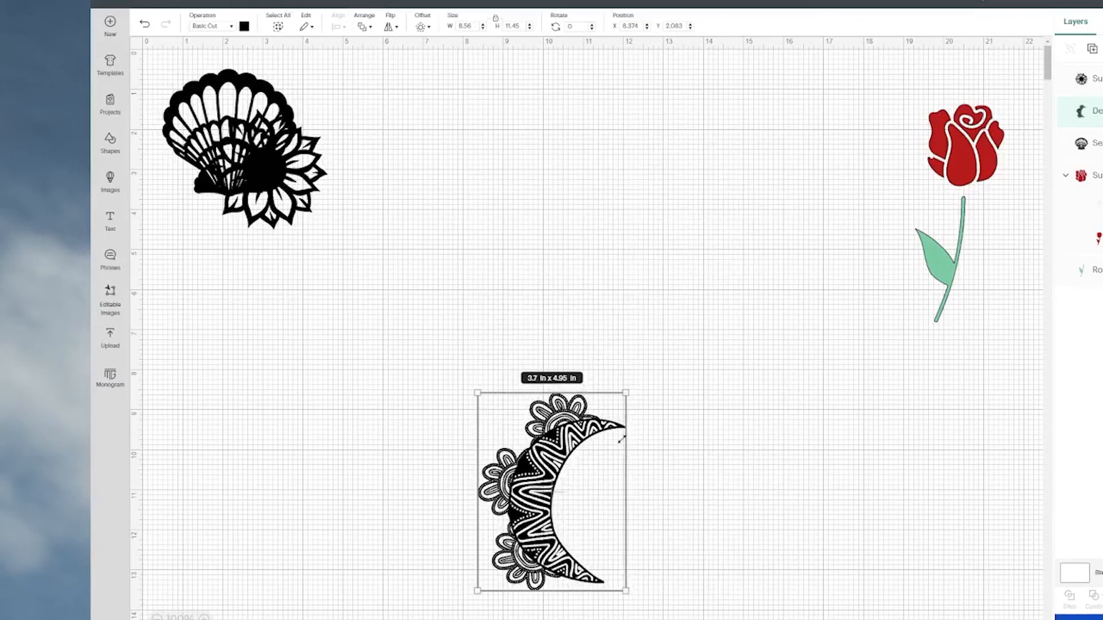
left_click_drag(544, 483, 762, 378)
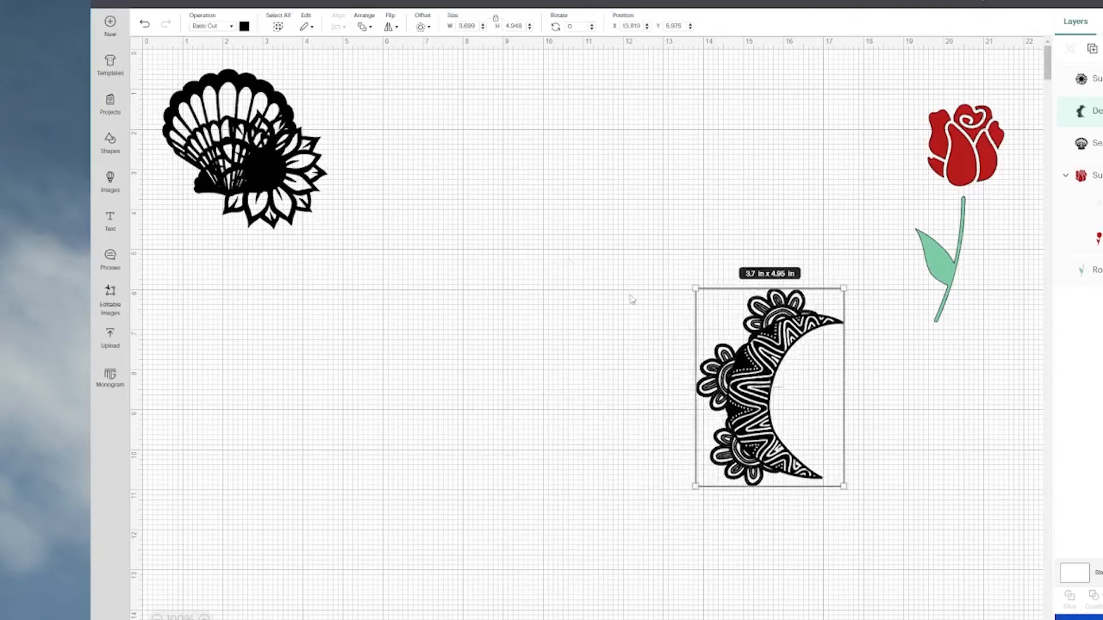
Separate the images, placing the shell at about X 1.54, Y 8.86, the sunflower above it and the moon at about X 10.92, Y 5.46.
left_click_drag(195, 118, 235, 444)
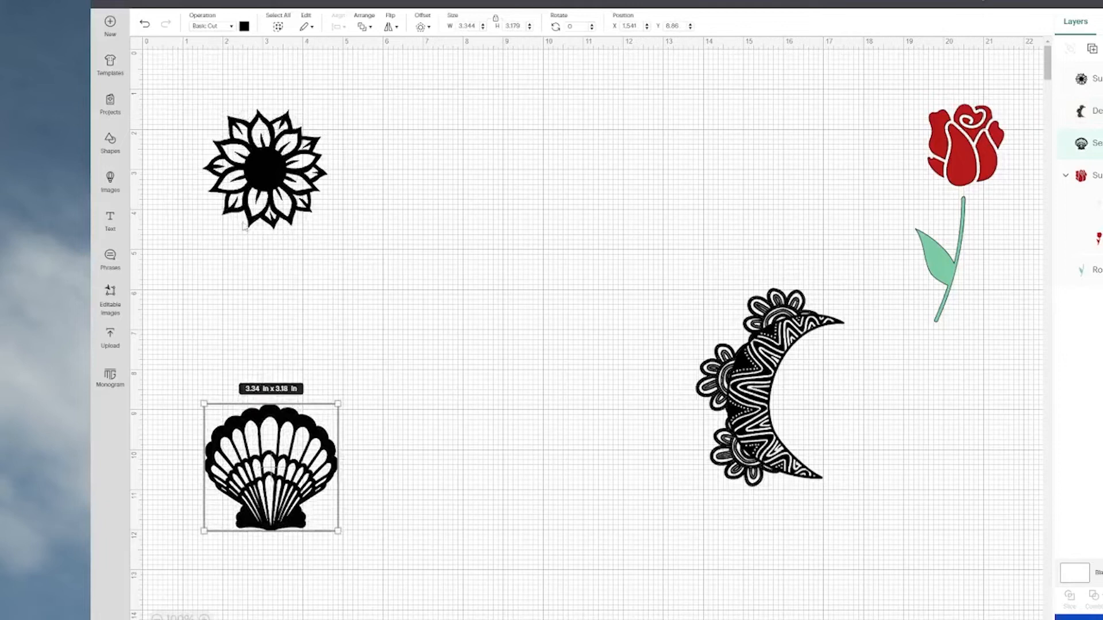
left_click_drag(253, 156, 255, 295)
left_click_drag(759, 396, 642, 373)
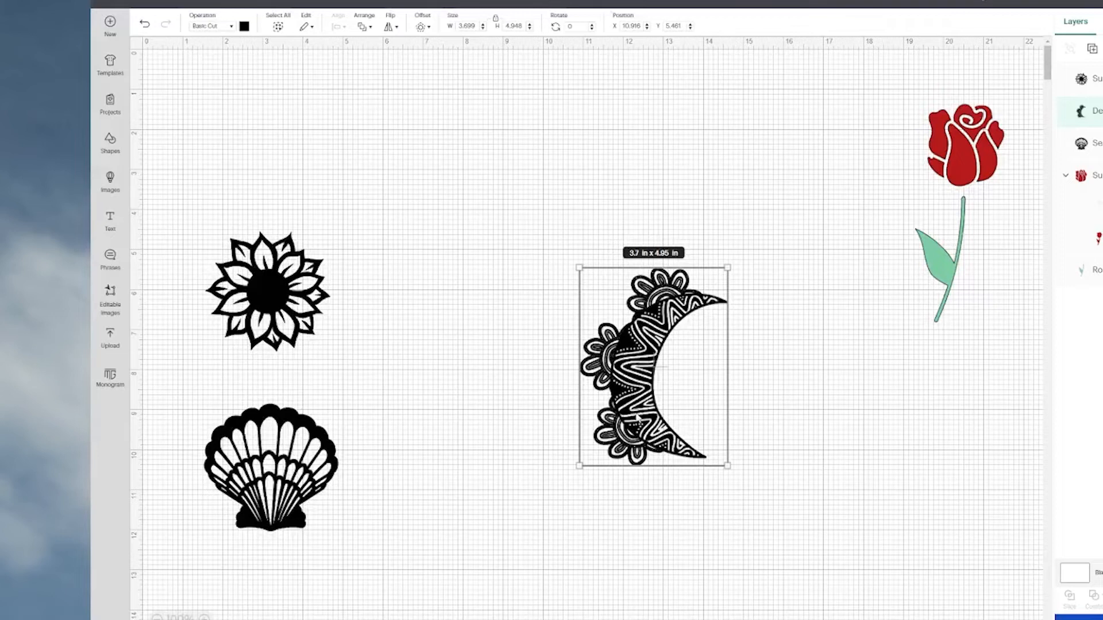
Make a solid purple silhouette from a copy of the crescent moon with all inner contours hidden, at about X 14.26, Y 6.14.
left_click_drag(640, 417, 774, 444)
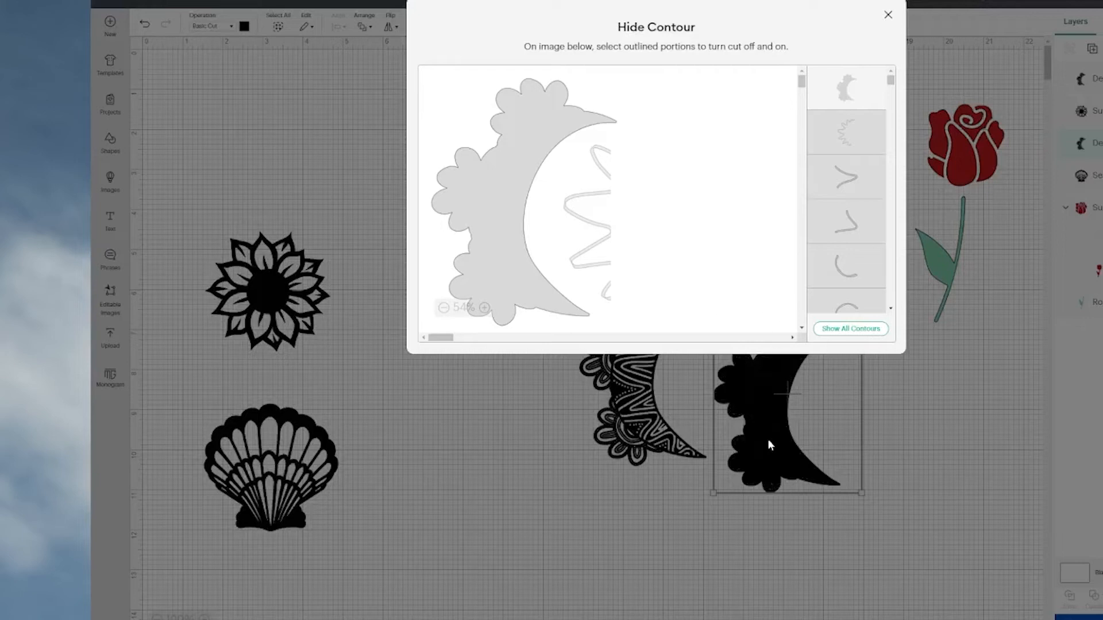
left_click(911, 409)
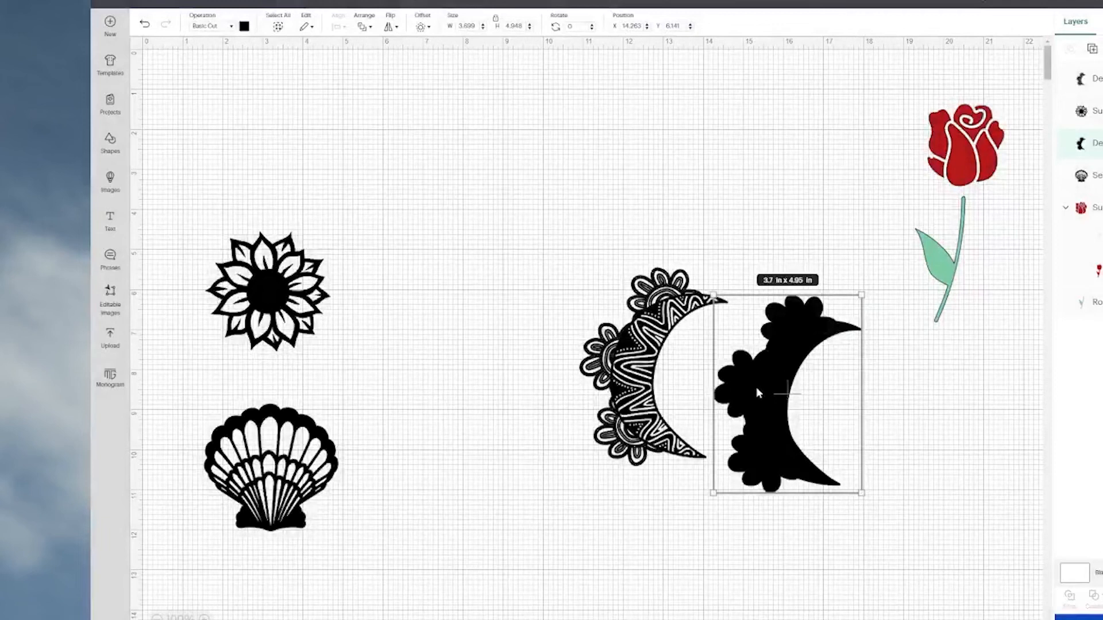
left_click(244, 26)
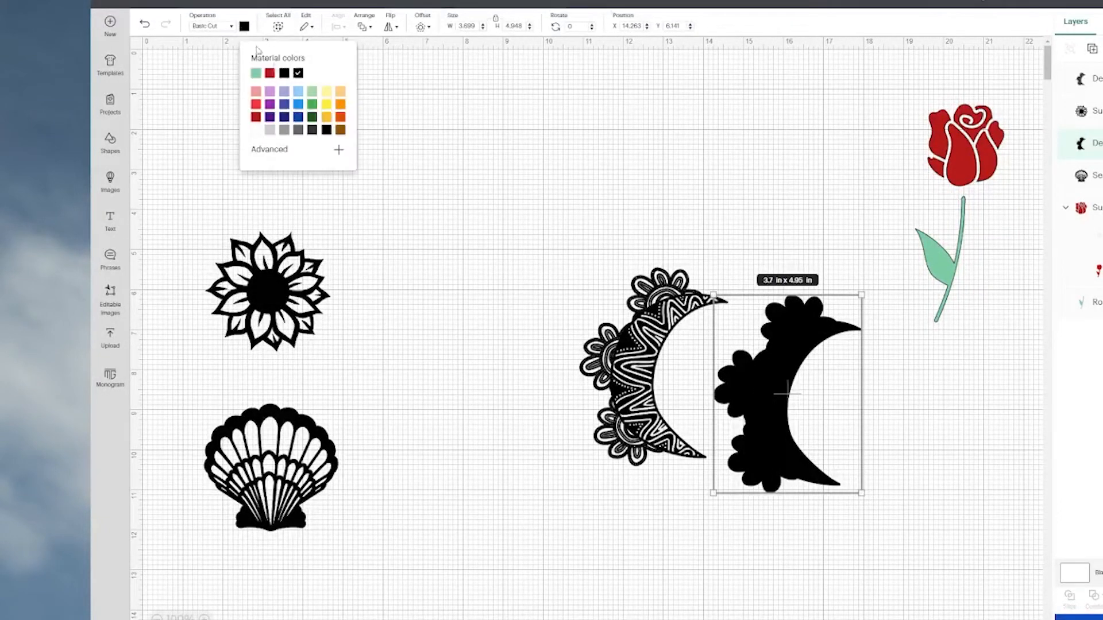
left_click(270, 105)
Centre-align the detailed black crescent moon over the purple silhouette and subtract it from the silhouette.
left_click_drag(604, 396, 737, 422)
left_click_drag(646, 198, 820, 496)
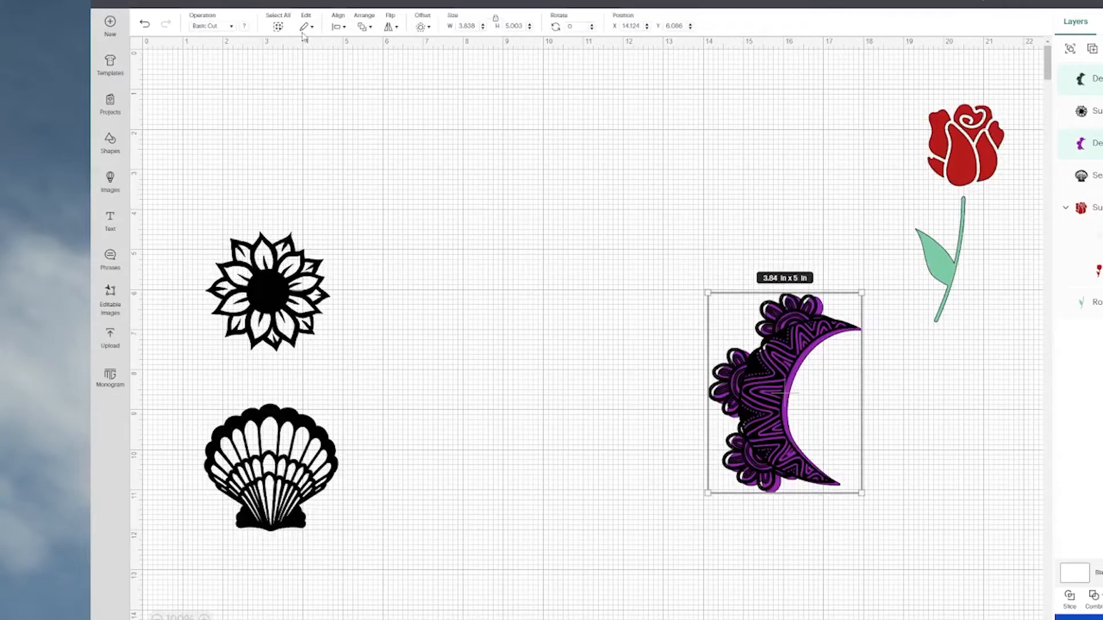
left_click(337, 27)
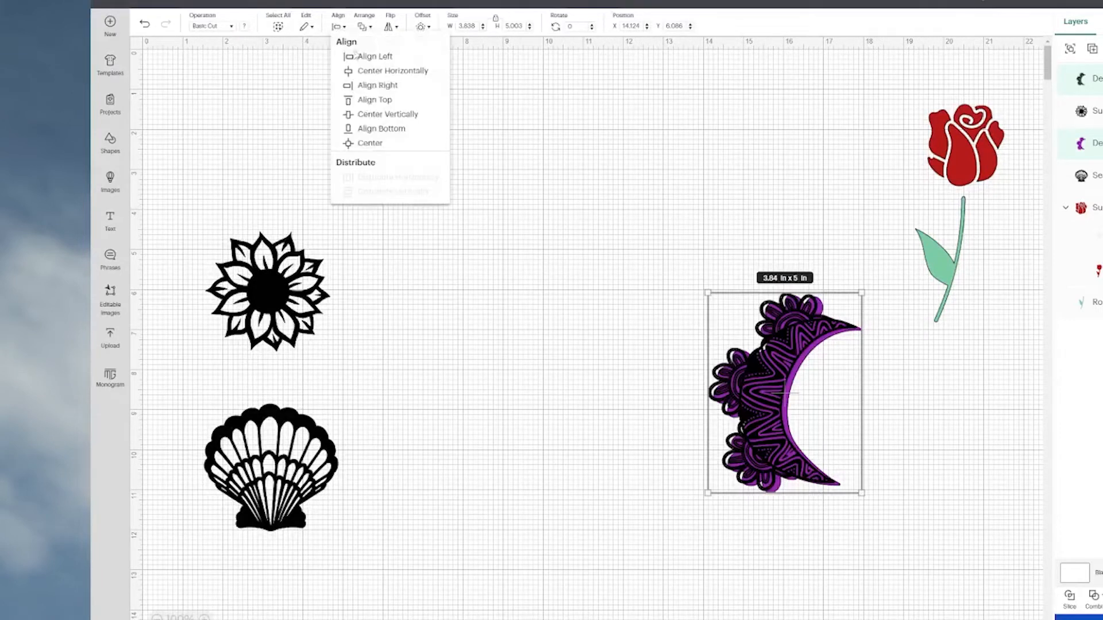
left_click(384, 147)
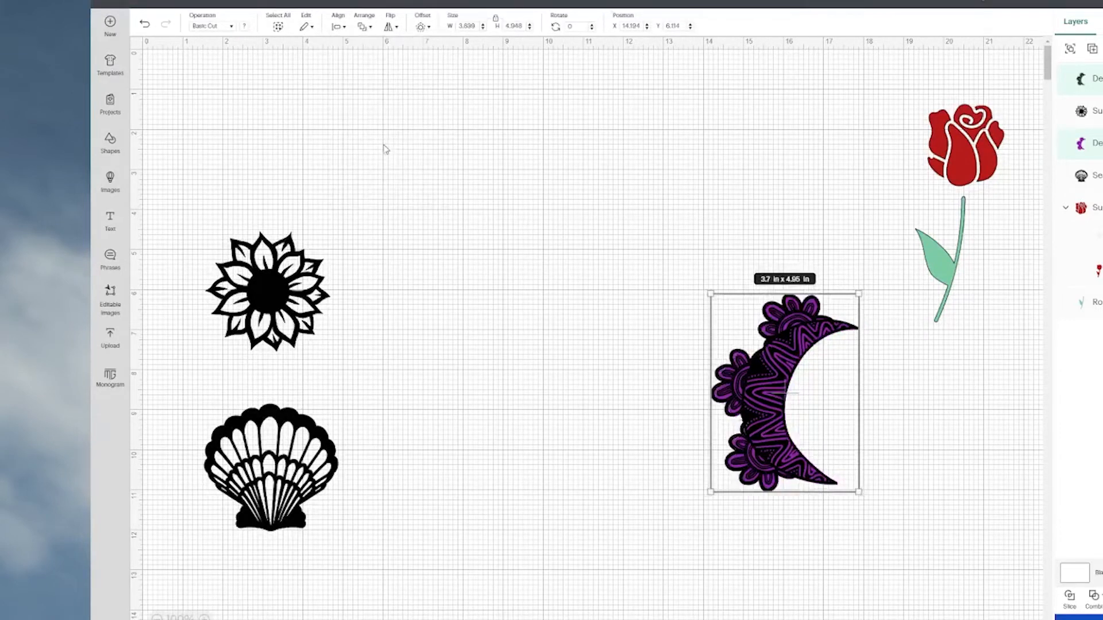
left_click(1099, 598)
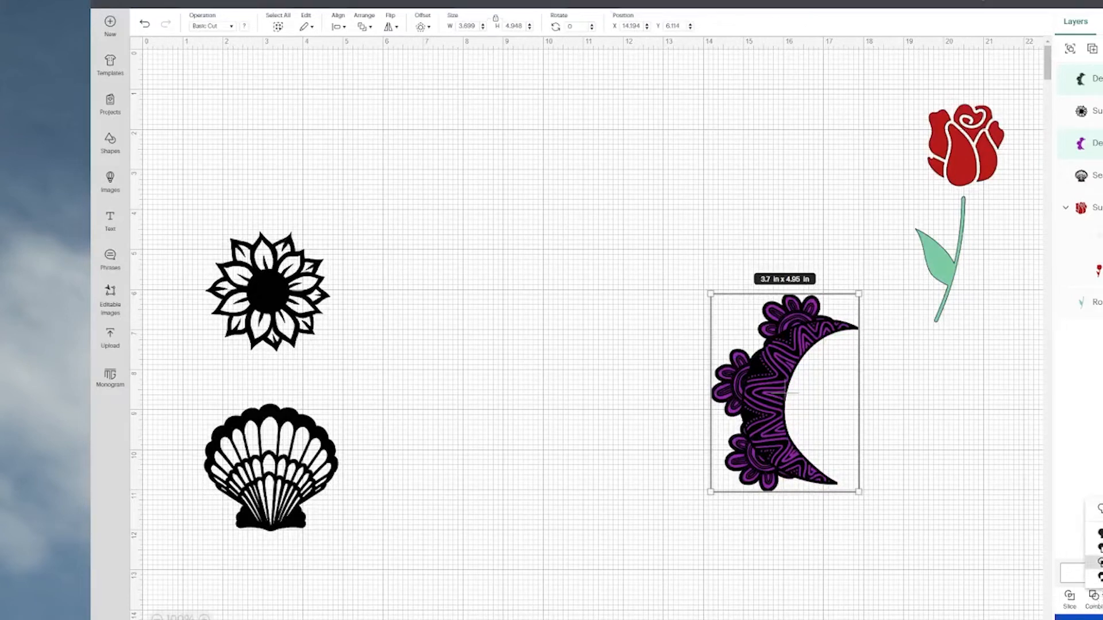
left_click(1098, 549)
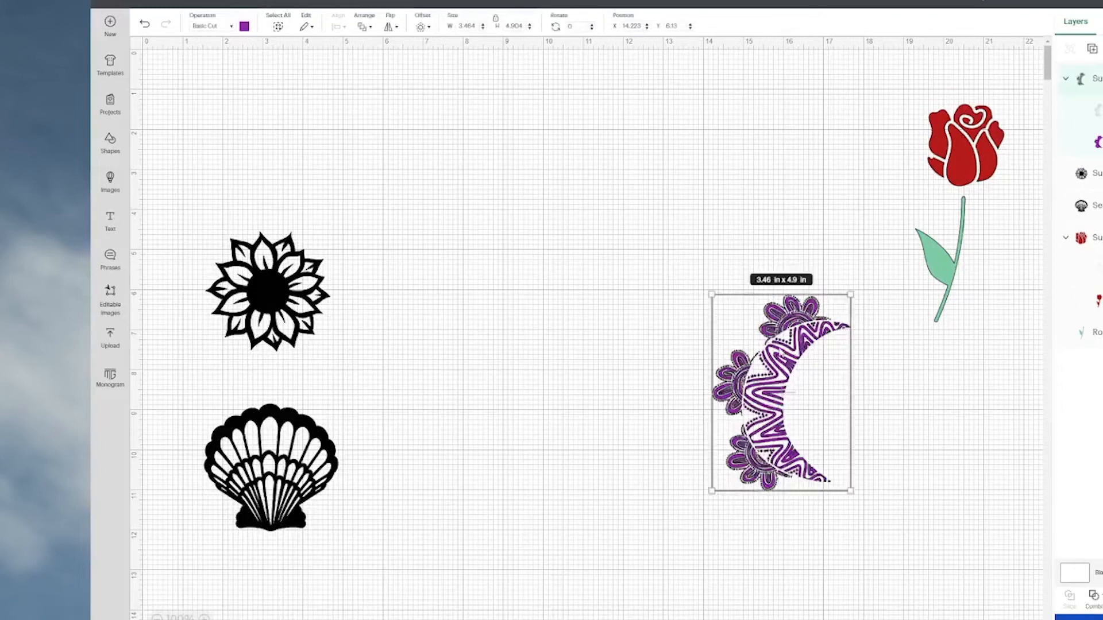
Move the purple moon beside the rose, and place the shell at about X 8.71, Y 8.25 with a duplicate at about X 13.22, Y 8.21.
left_click_drag(772, 359, 792, 173)
left_click_drag(295, 466, 581, 442)
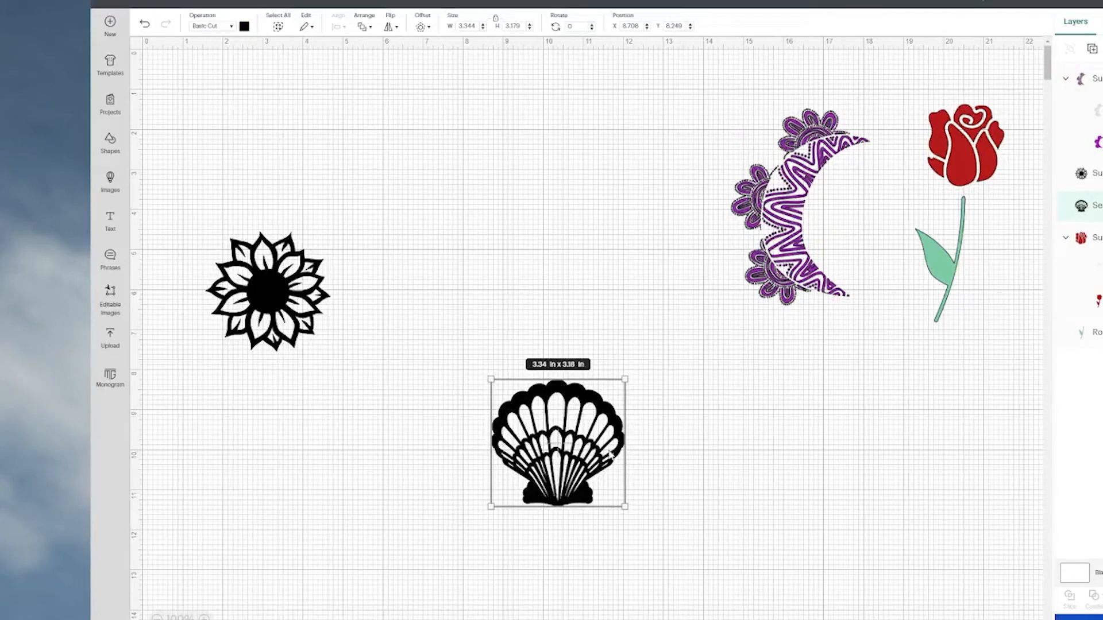
left_click_drag(609, 447, 788, 445)
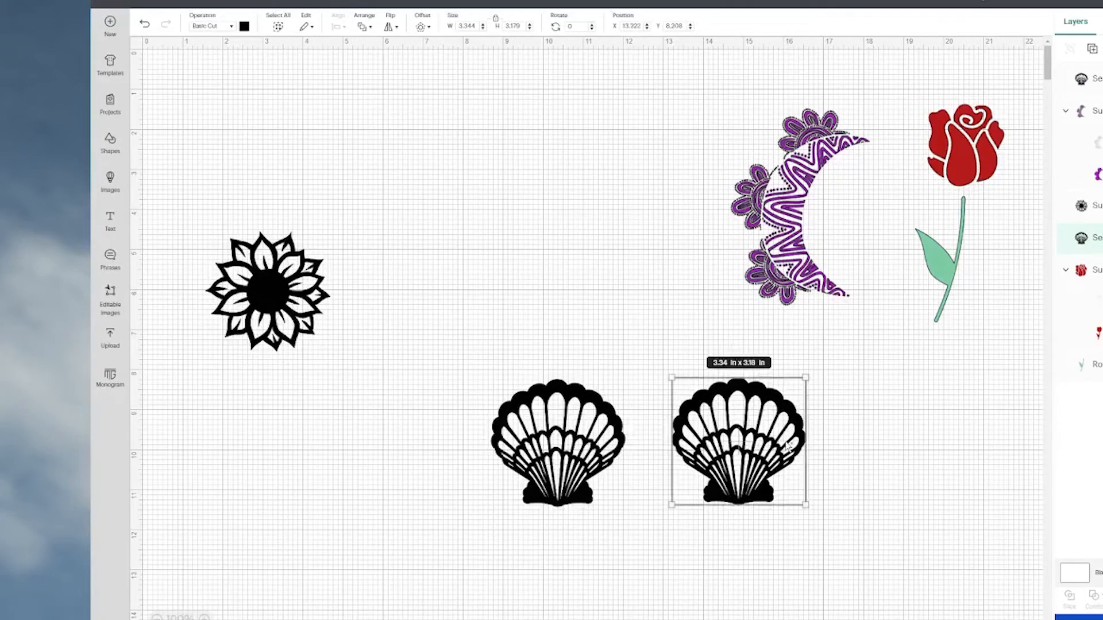
Hide all inner contours of the right-hand shell copy and recolour the solid silhouette light green.
left_click(1102, 597)
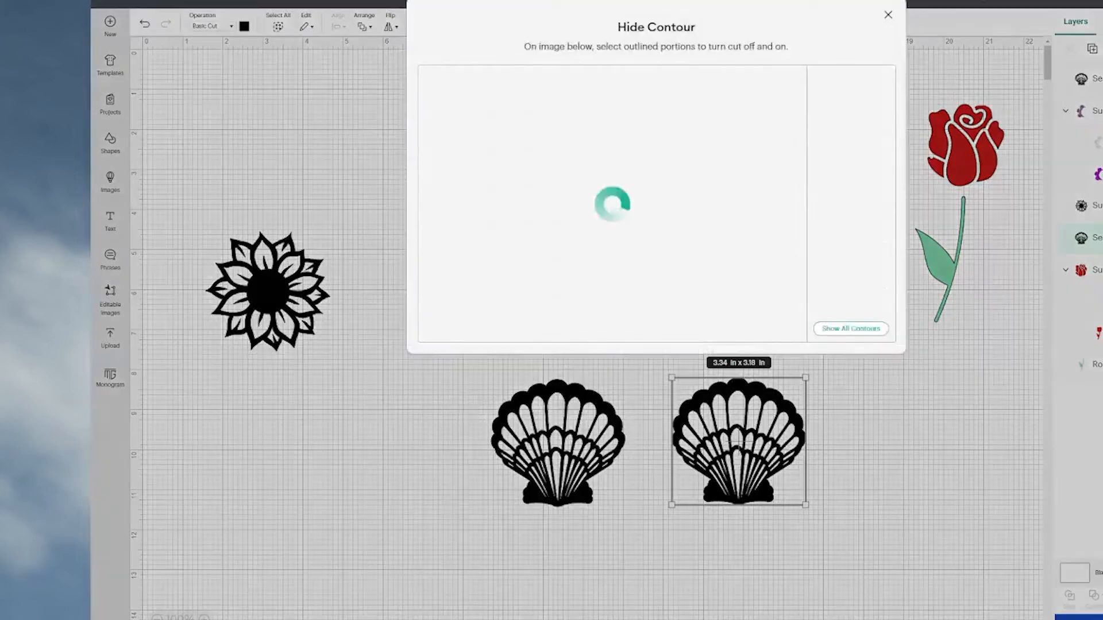
left_click(850, 328)
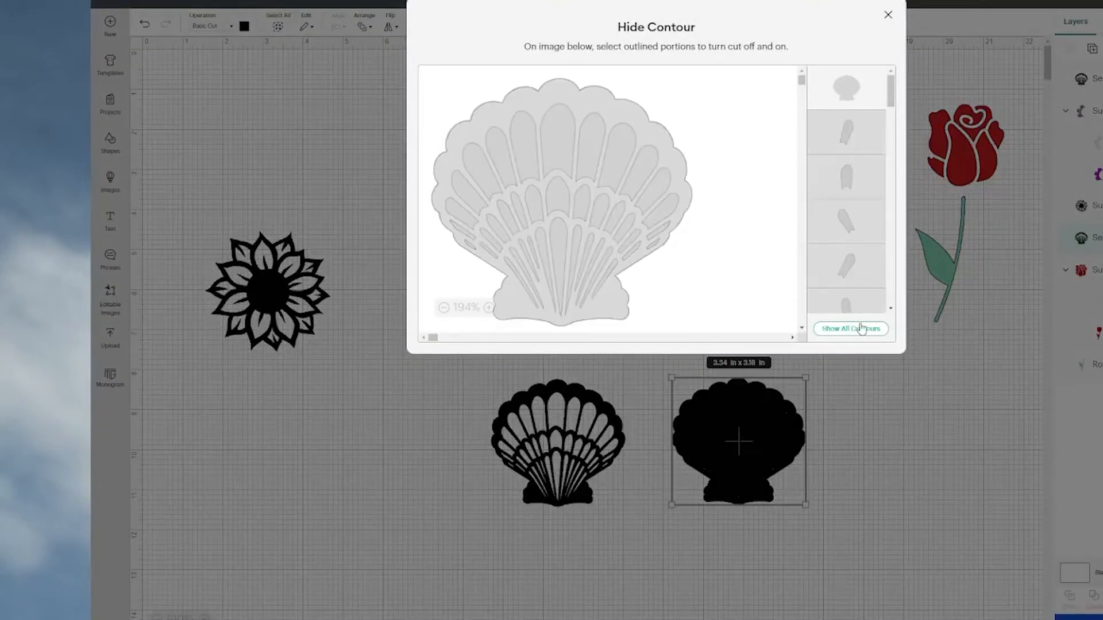
left_click(880, 429)
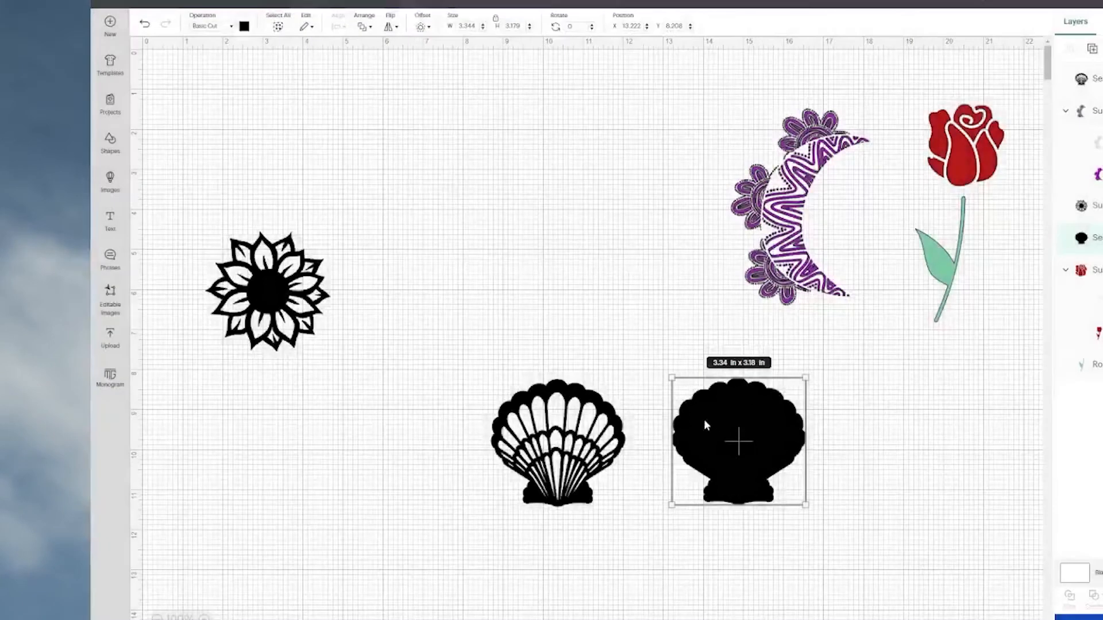
left_click(244, 27)
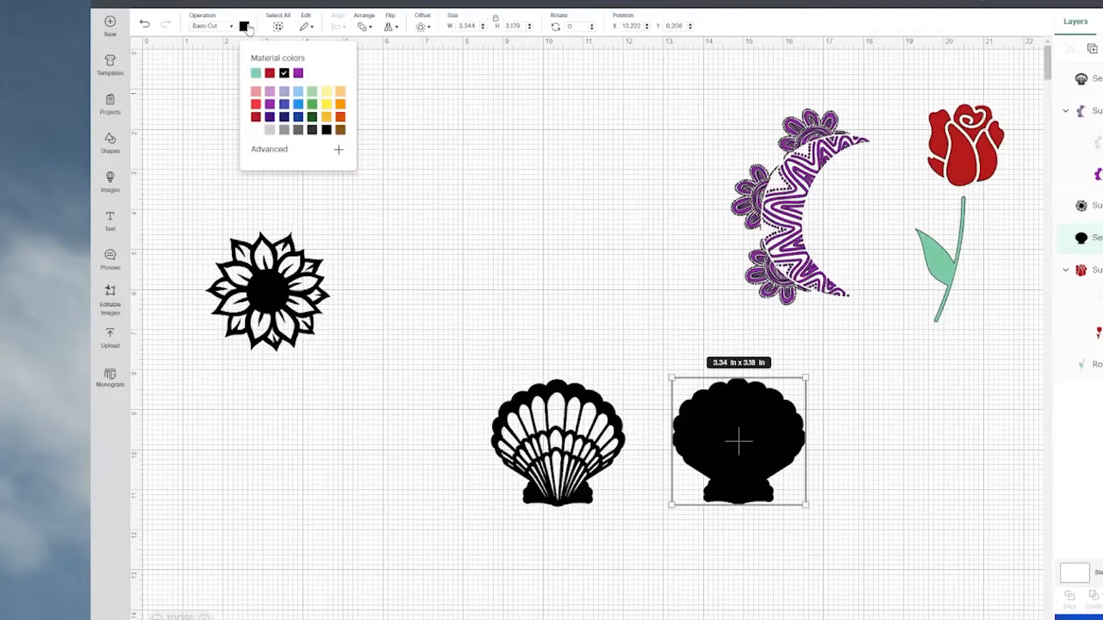
left_click(311, 92)
Lay the detailed black shell over the light green silhouette and align the two on their centres.
left_click_drag(542, 466, 726, 469)
left_click(598, 399)
left_click_drag(586, 387, 785, 520)
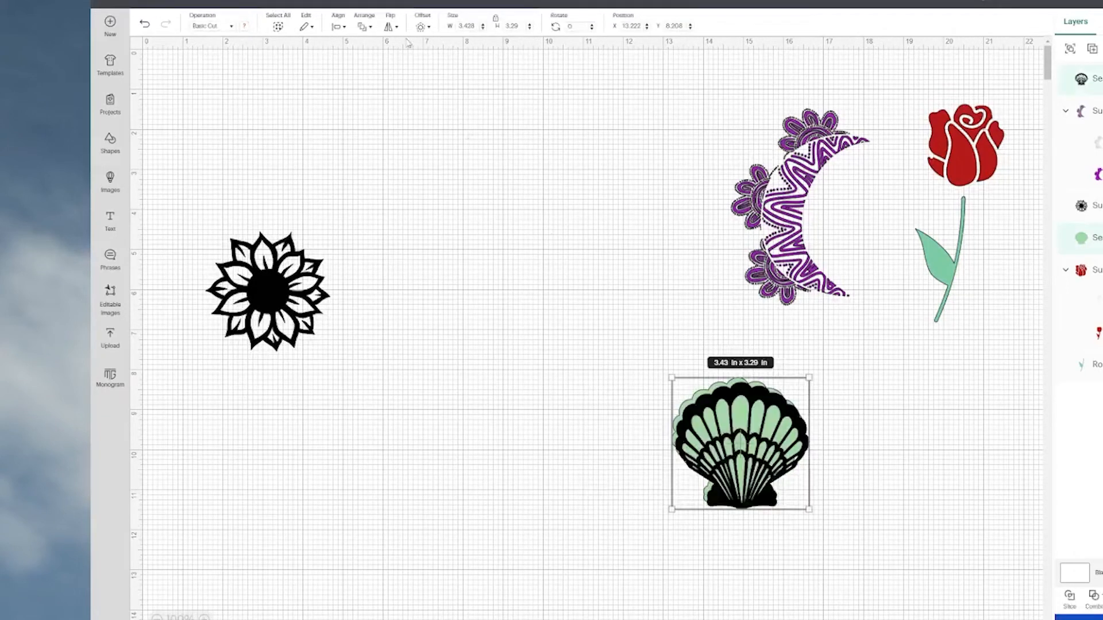
left_click(335, 31)
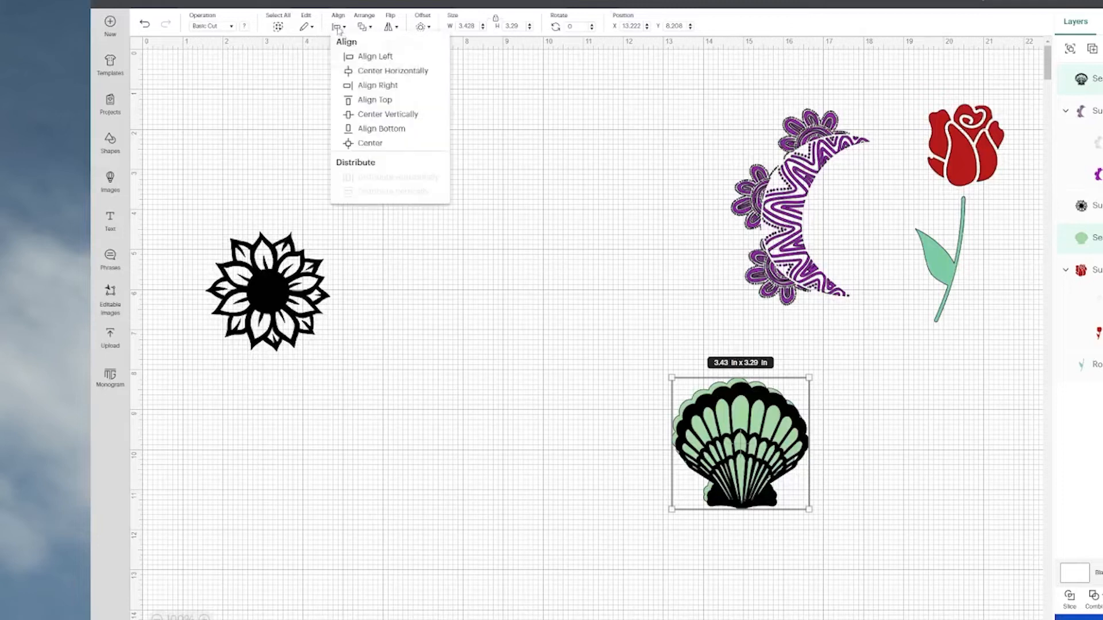
left_click(366, 146)
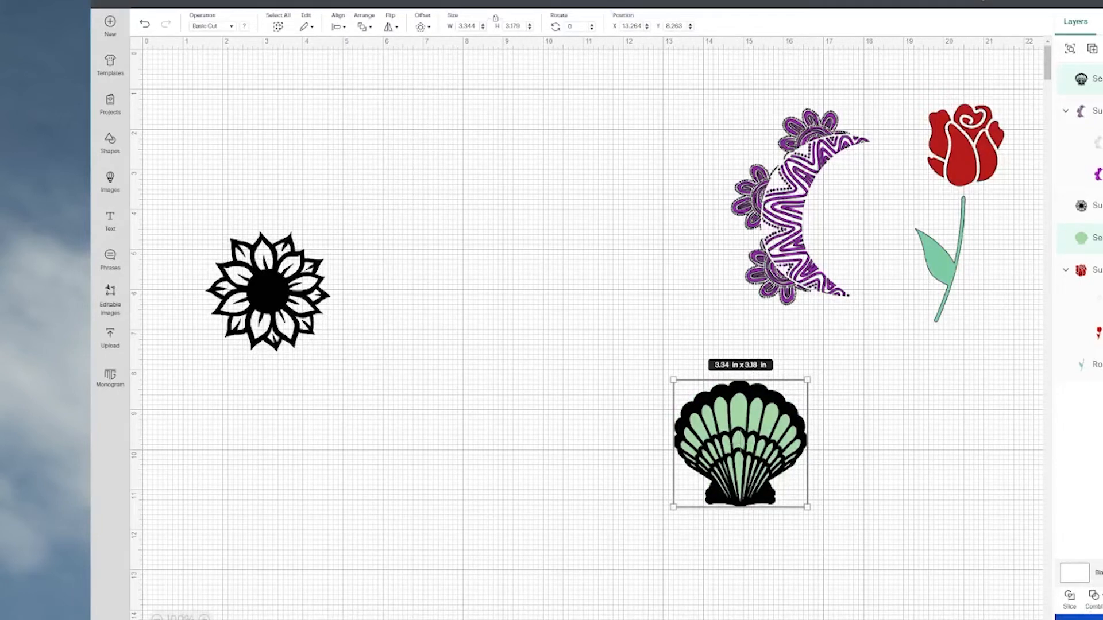
Subtract the black shell from the green silhouette and place the result below the rose at about X 18.01, Y 8.14.
left_click(1099, 599)
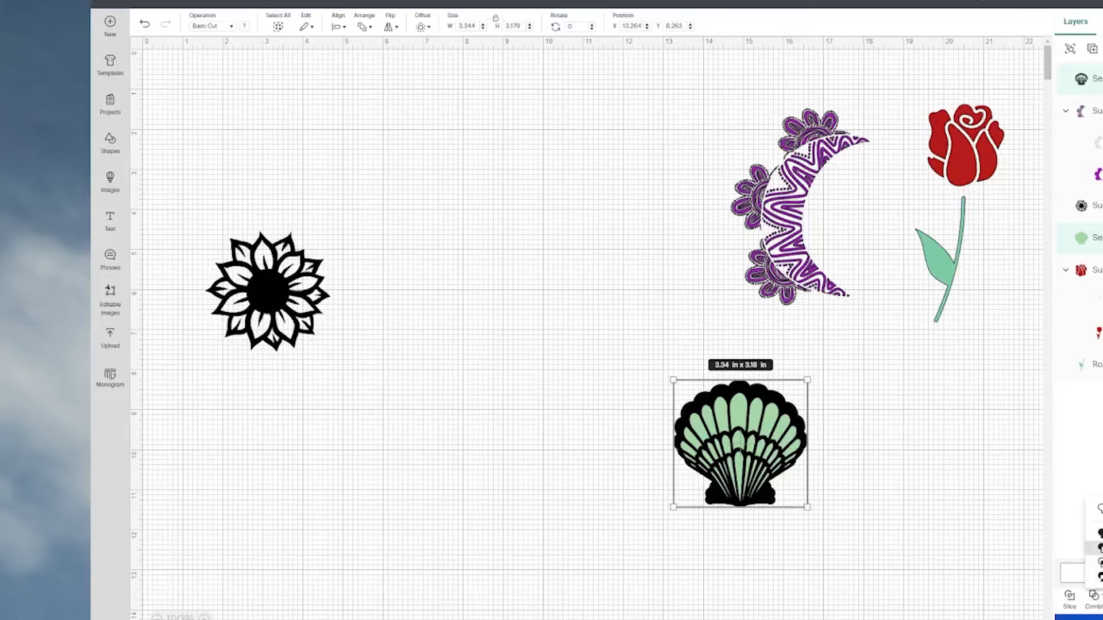
left_click(1099, 550)
left_click_drag(789, 443, 971, 425)
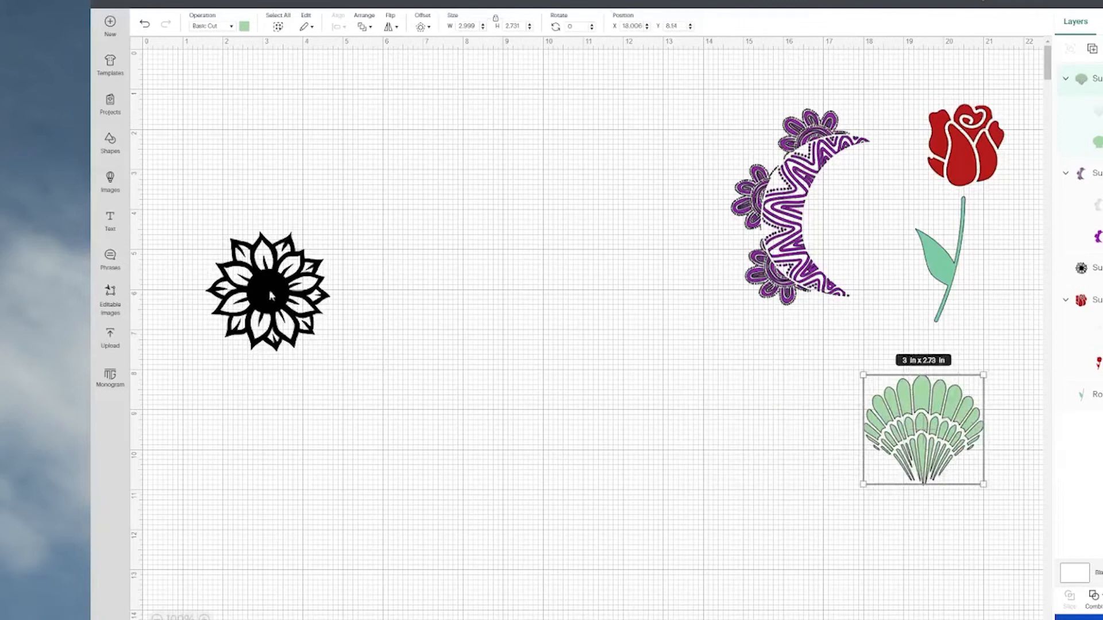
Make a solid blue silhouette from a copy of the sunflower with all inner contours hidden, at about X 4.88, Y 4.39.
left_click(266, 292)
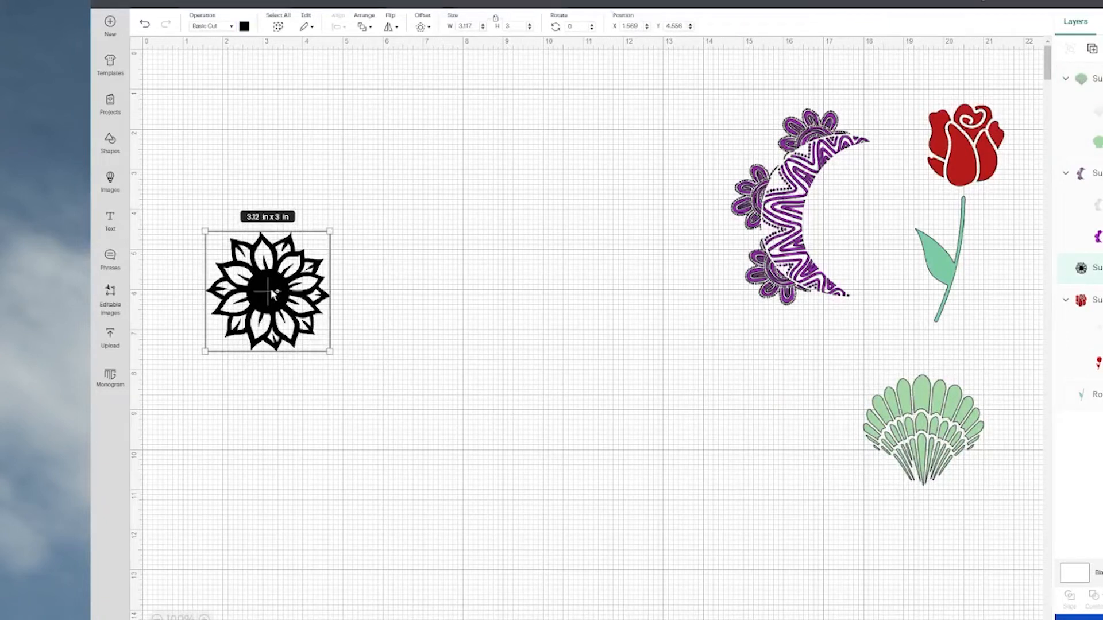
left_click_drag(270, 289, 402, 282)
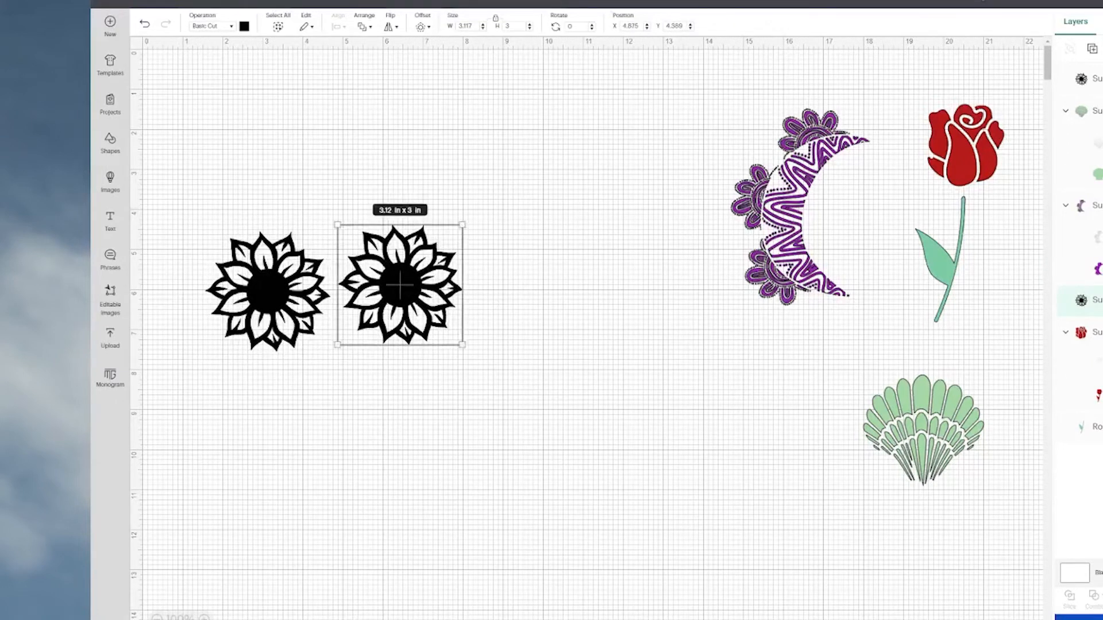
left_click(1102, 596)
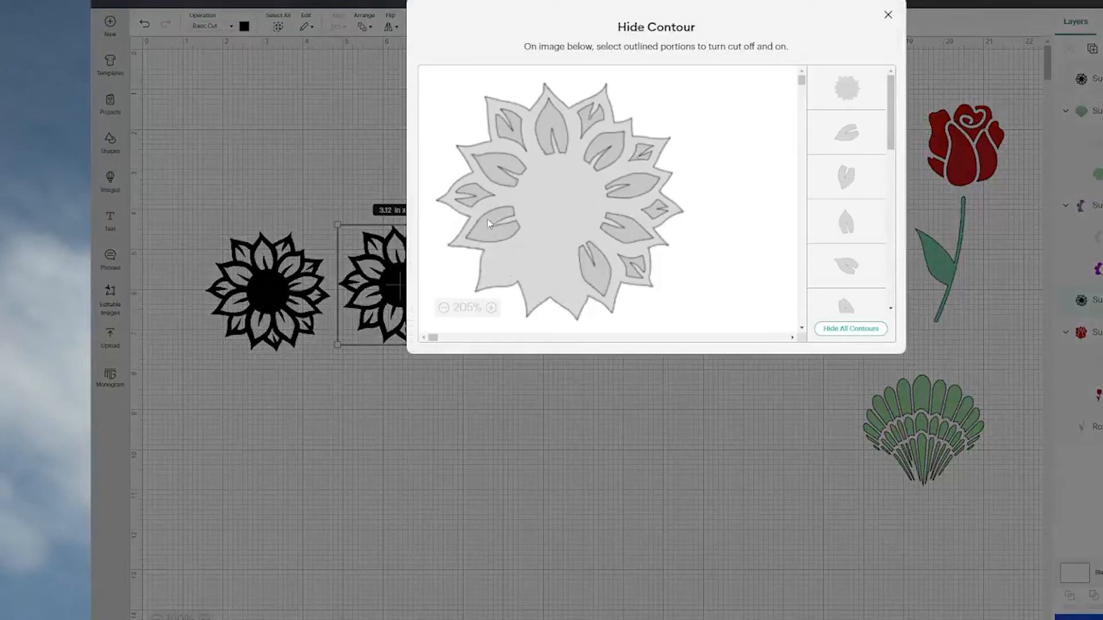
left_click(850, 328)
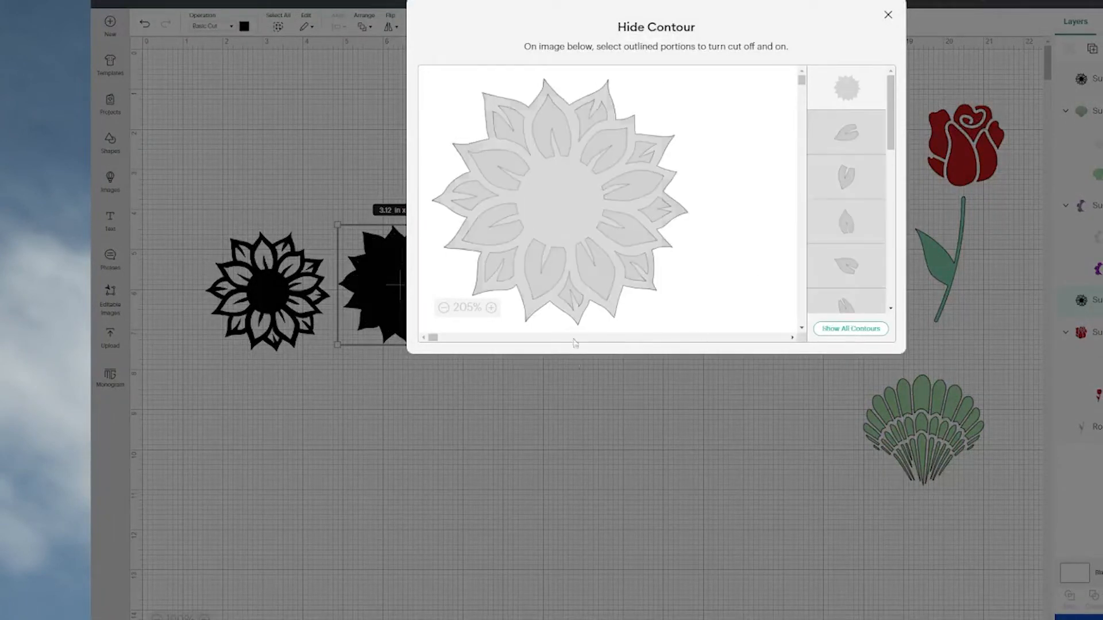
left_click(653, 403)
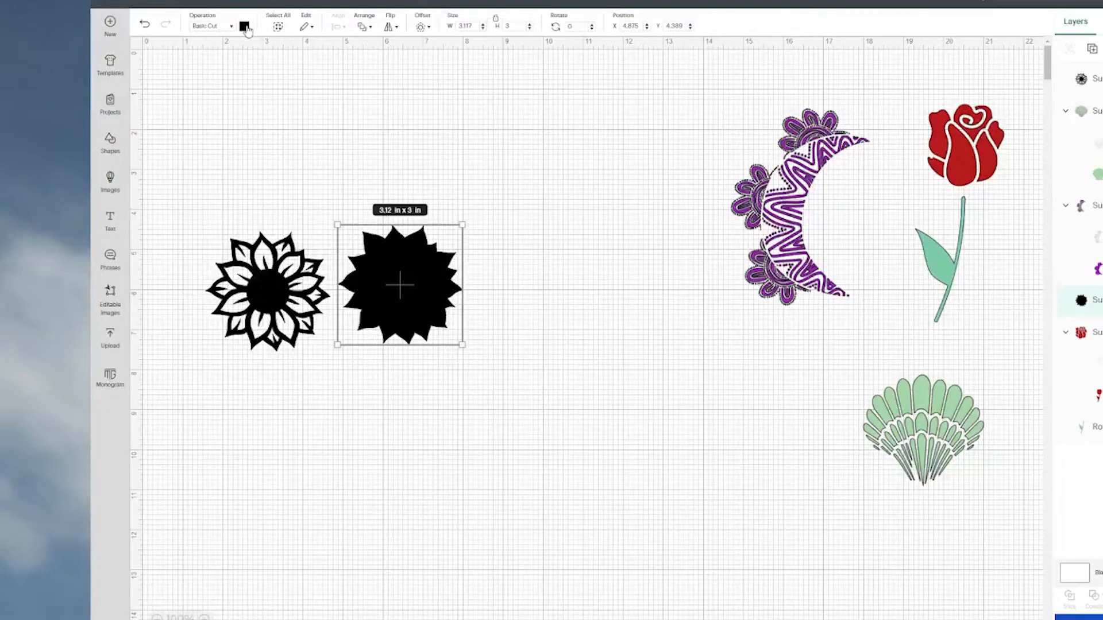
left_click(245, 27)
left_click(299, 105)
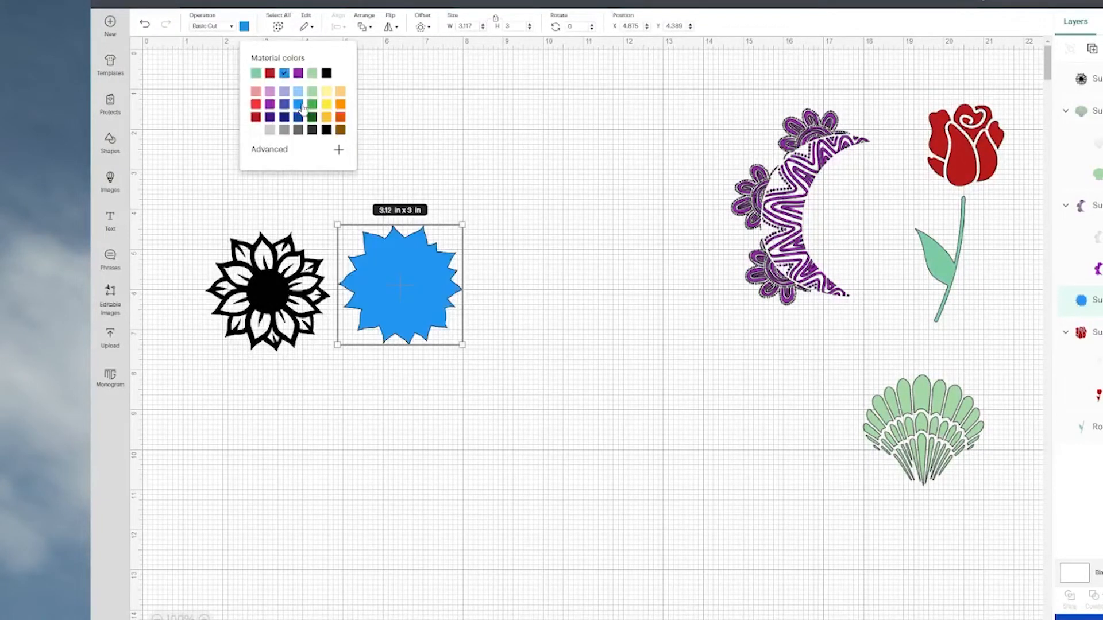
Lay the detailed black sunflower over the blue silhouette and align the two on their centres.
left_click_drag(272, 294, 402, 285)
left_click_drag(282, 241, 448, 340)
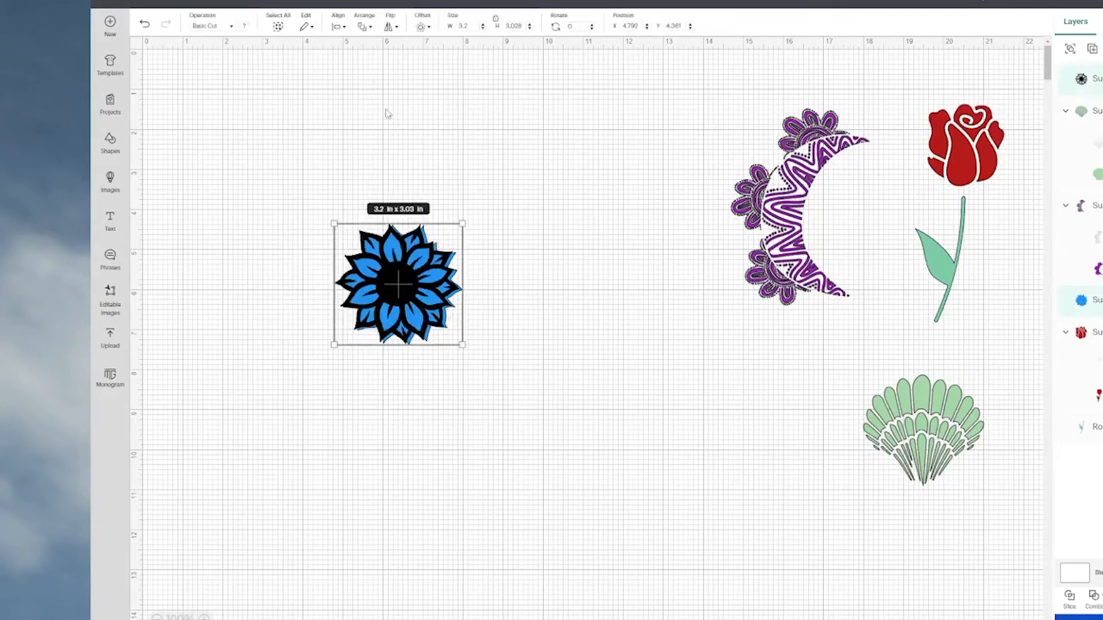
left_click(338, 28)
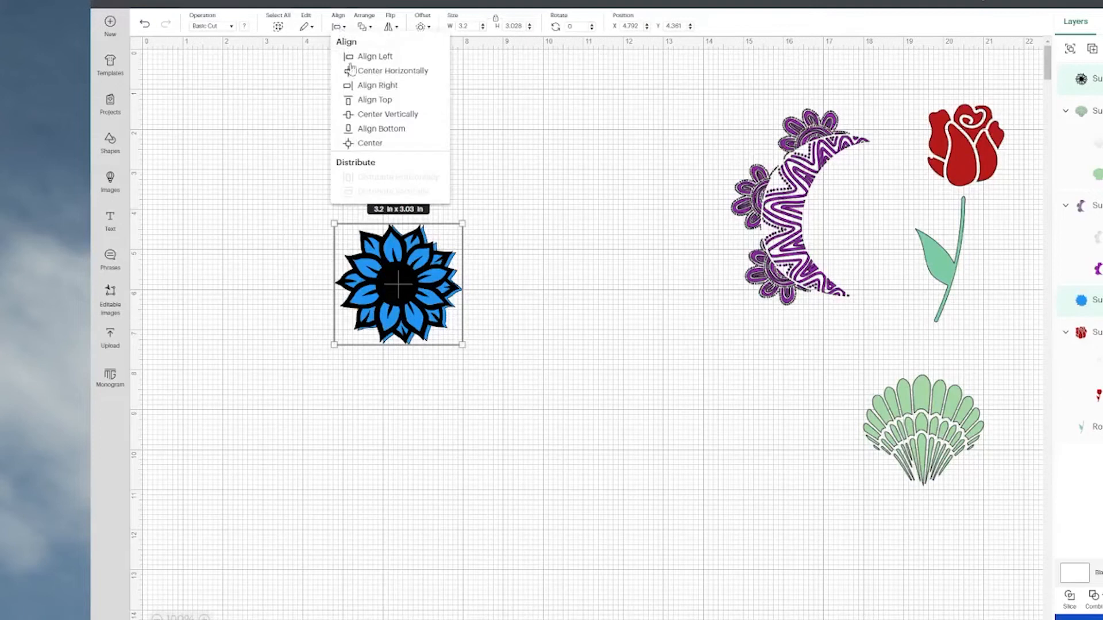
left_click(377, 144)
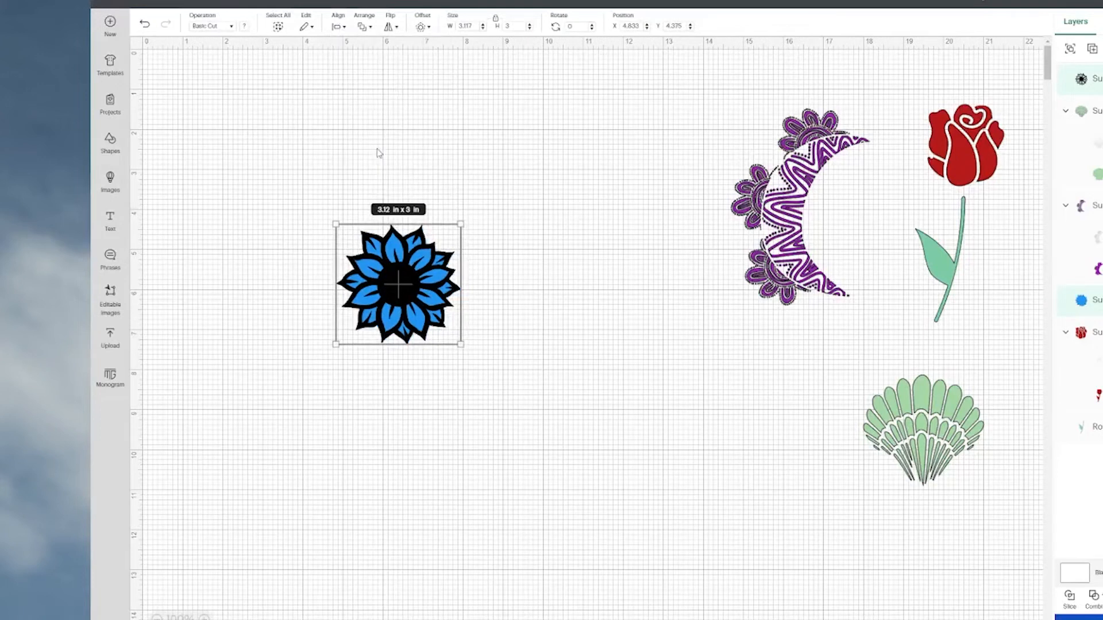
Subtract the black sunflower from the blue silhouette and place the result beside the green shell at about X 14.18, Y 8.57.
left_click(1093, 597)
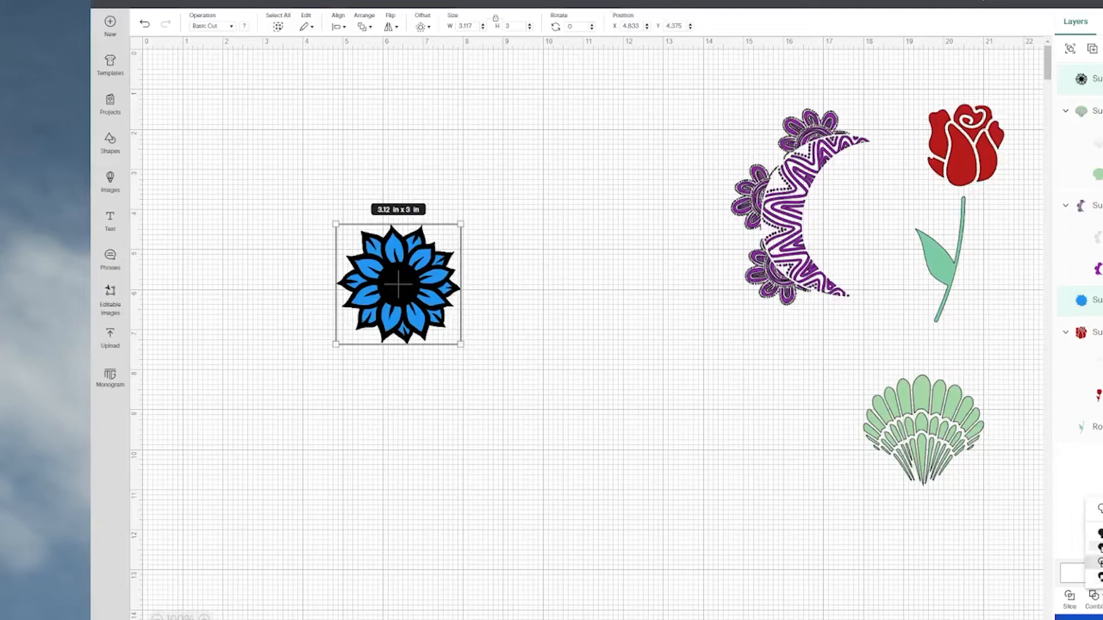
left_click(1098, 548)
left_click(619, 308)
left_click_drag(424, 262, 788, 423)
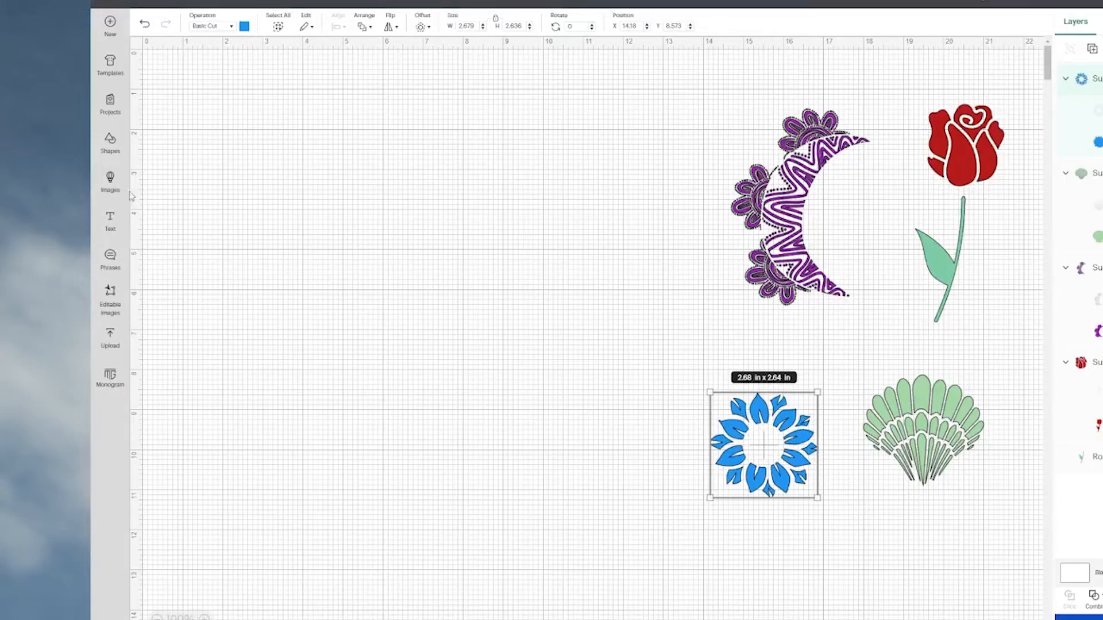
Add a free heart shape, enlarge it to about 10.05 x 8.88 in and place it at about X 1.92, Y 2.63.
left_click(111, 140)
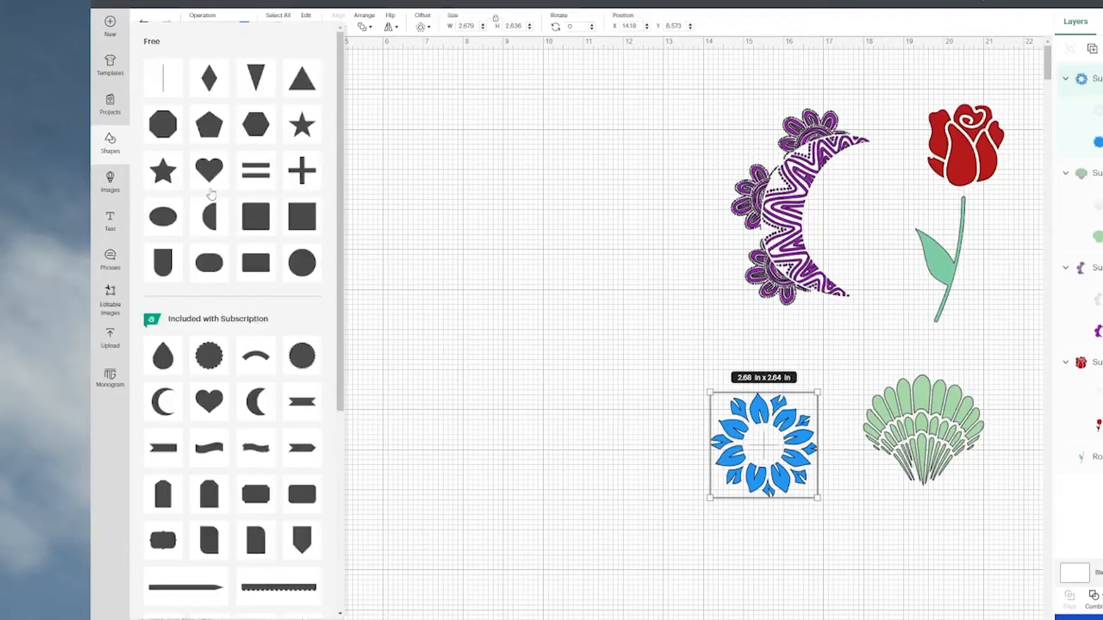
left_click(220, 172)
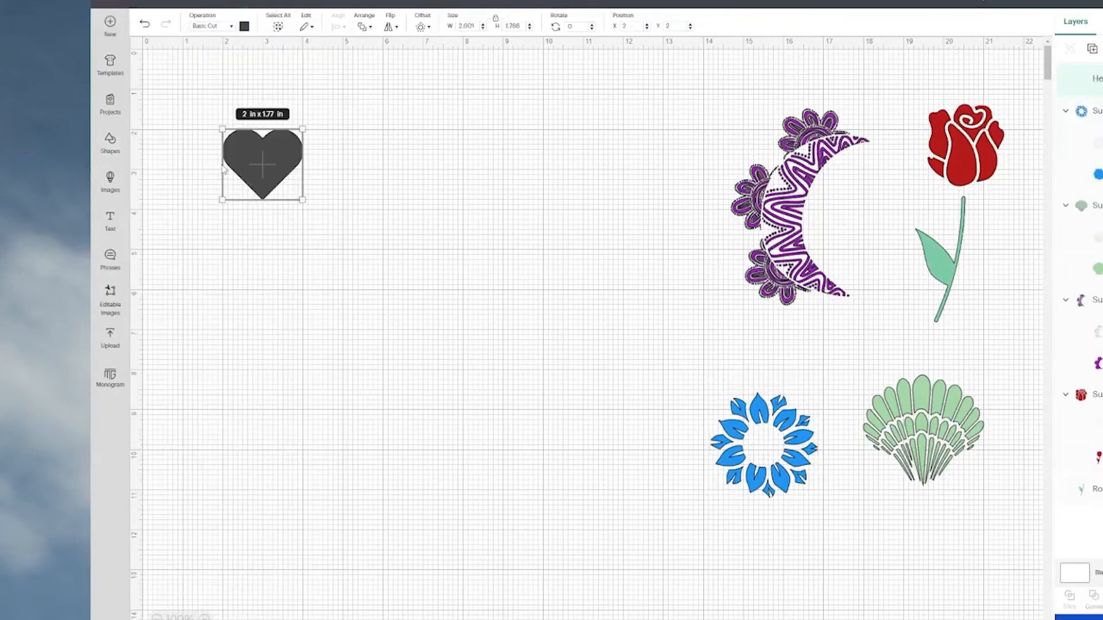
left_click_drag(297, 196, 476, 482)
left_click_drag(438, 308, 436, 333)
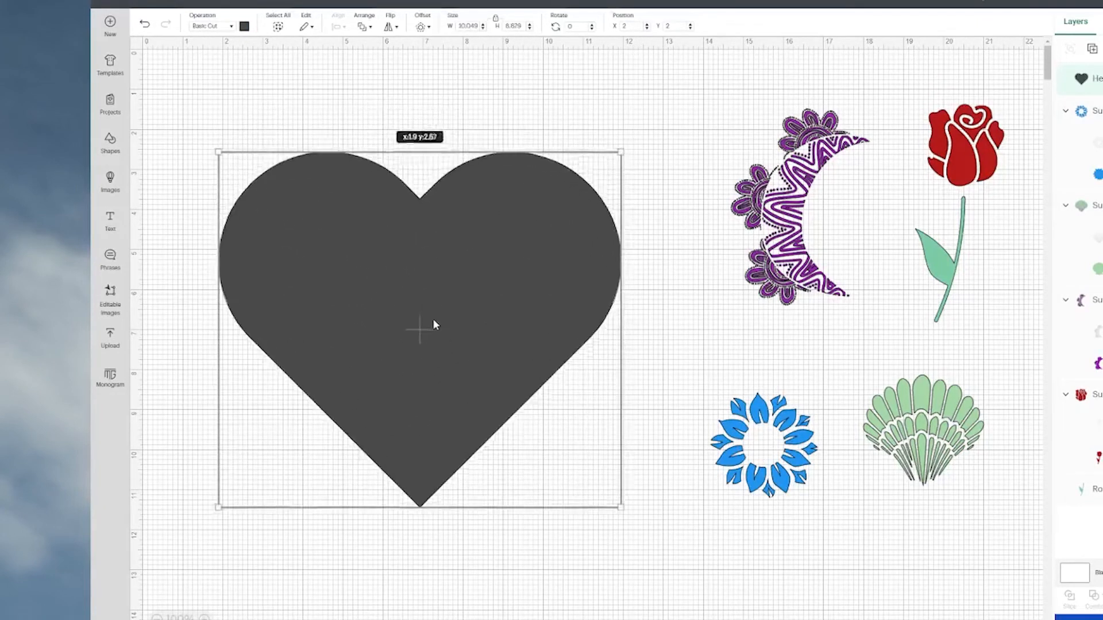
Recolour the large heart dark red.
left_click(246, 29)
left_click(256, 117)
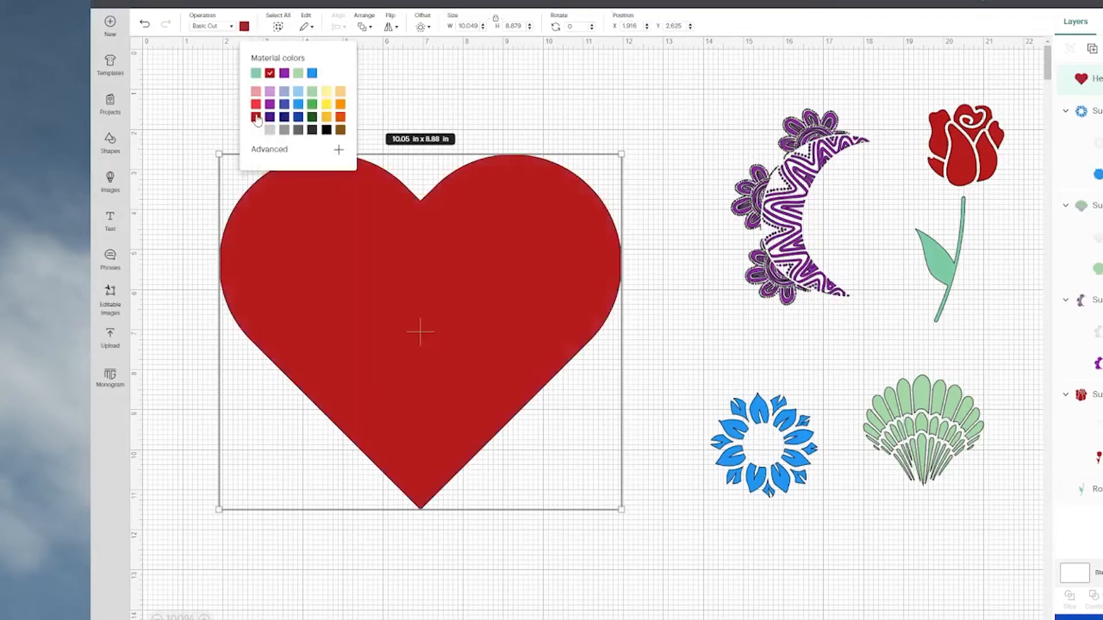
left_click(600, 554)
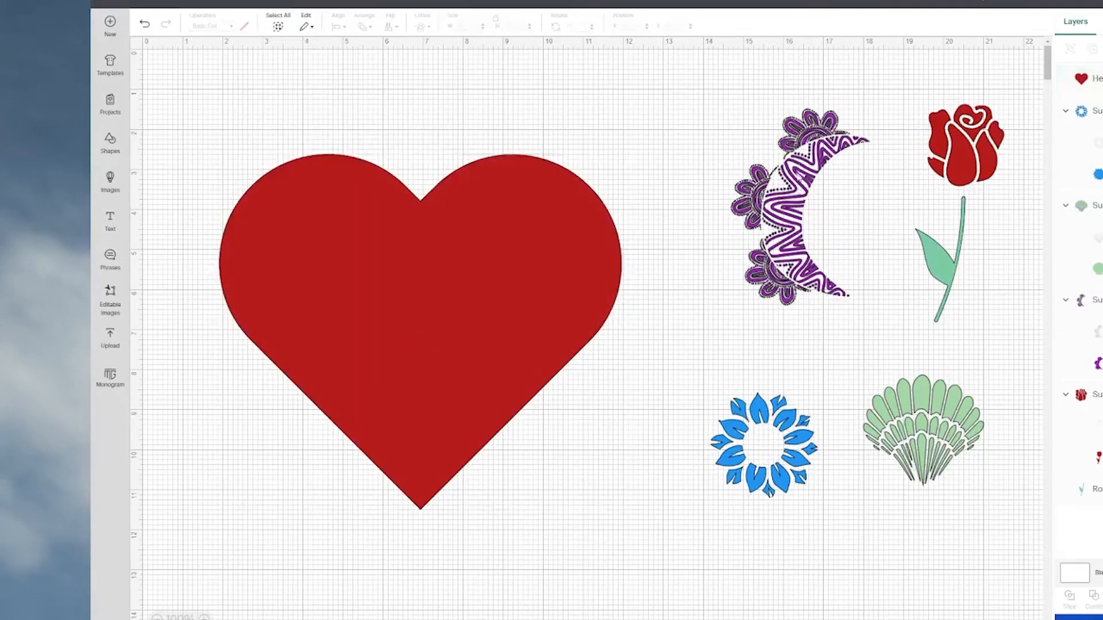
Bring the purple moon in front of the heart and enlarge it to about 4.73 x 6.69 in along the heart's left edge.
left_click_drag(782, 208, 258, 179)
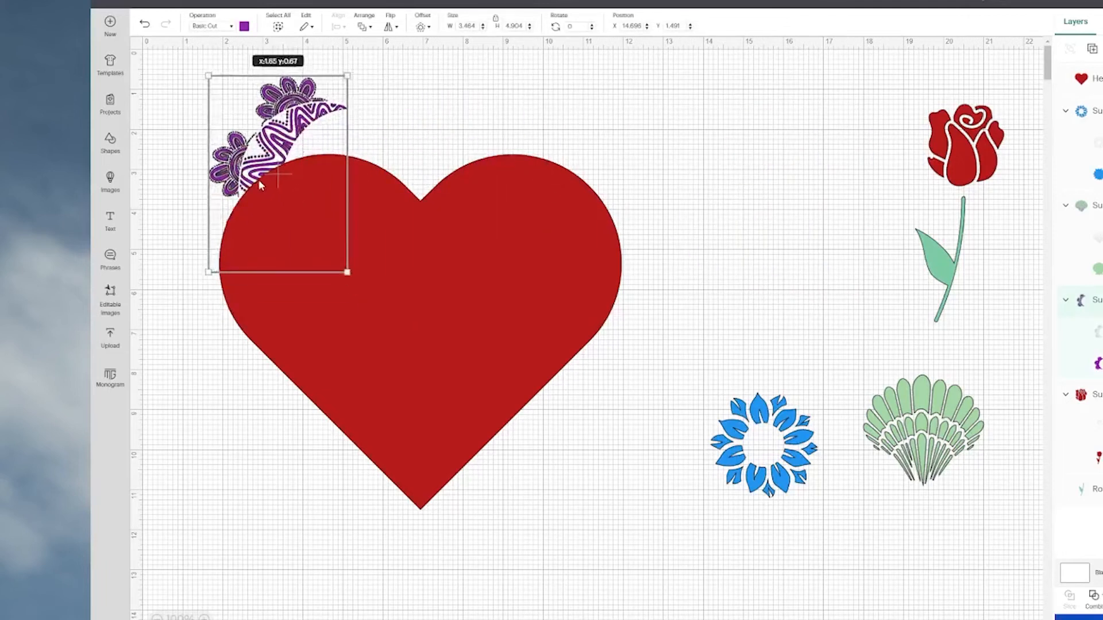
left_click(369, 27)
left_click(363, 46)
left_click_drag(288, 120, 272, 176)
left_click_drag(331, 138, 360, 165)
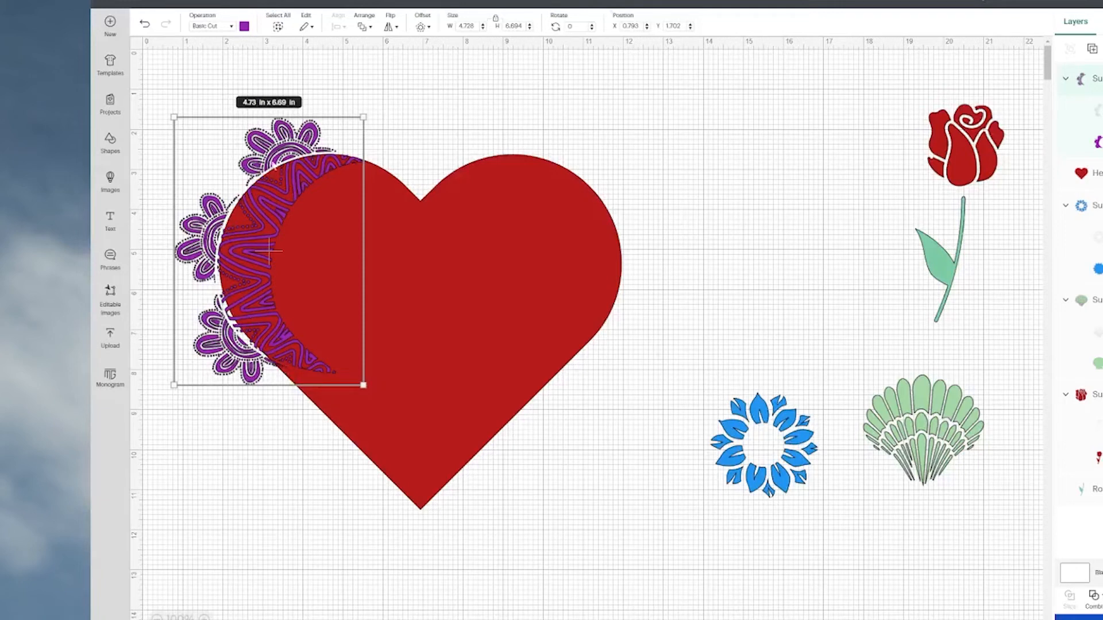
Subtract the purple moon from the red heart and move the cut heart to about X 1.8, Y 2.4.
left_click(631, 127)
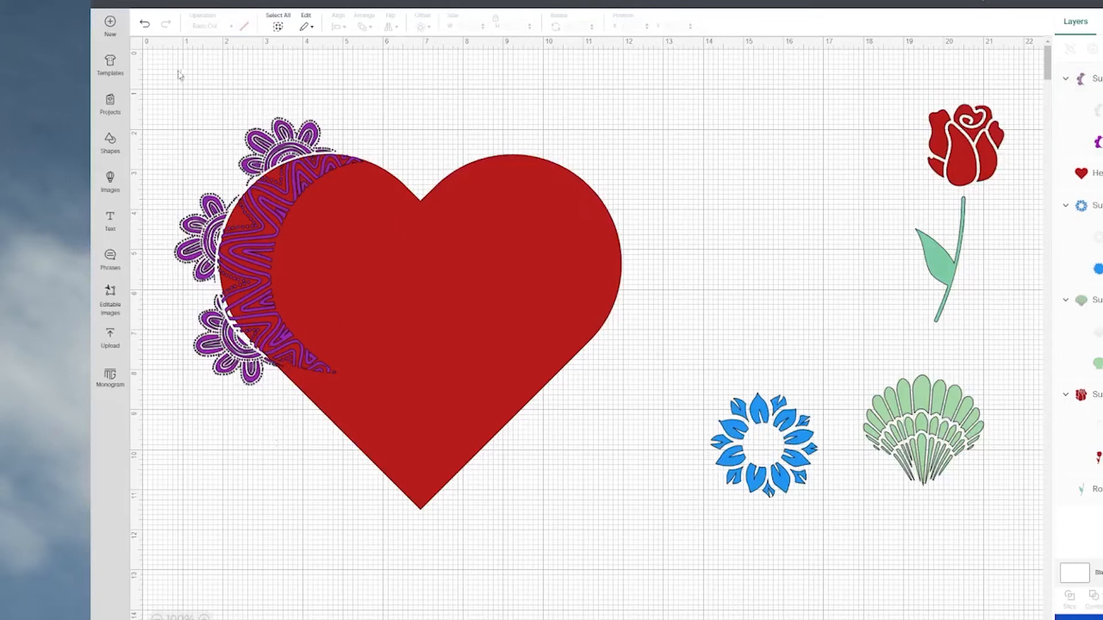
left_click_drag(149, 54, 569, 436)
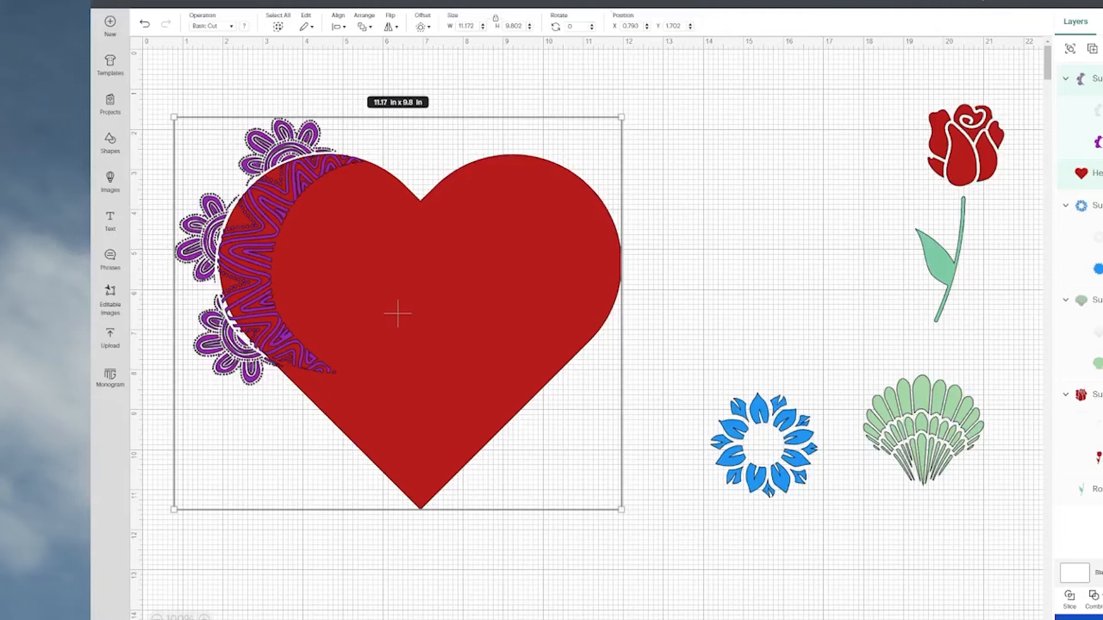
left_click(1094, 600)
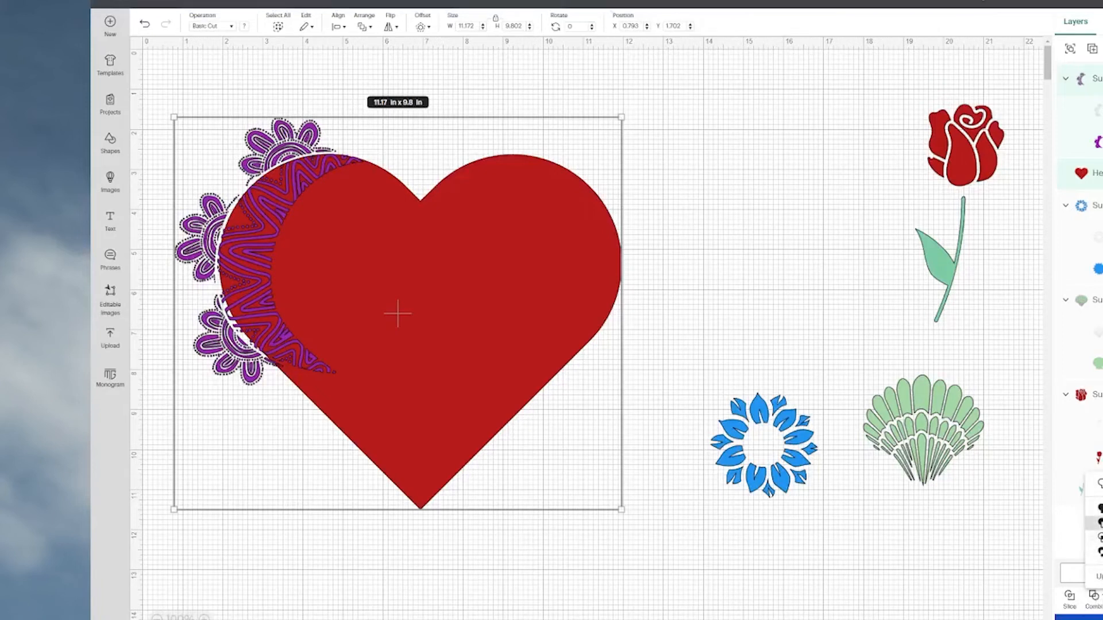
left_click(1096, 523)
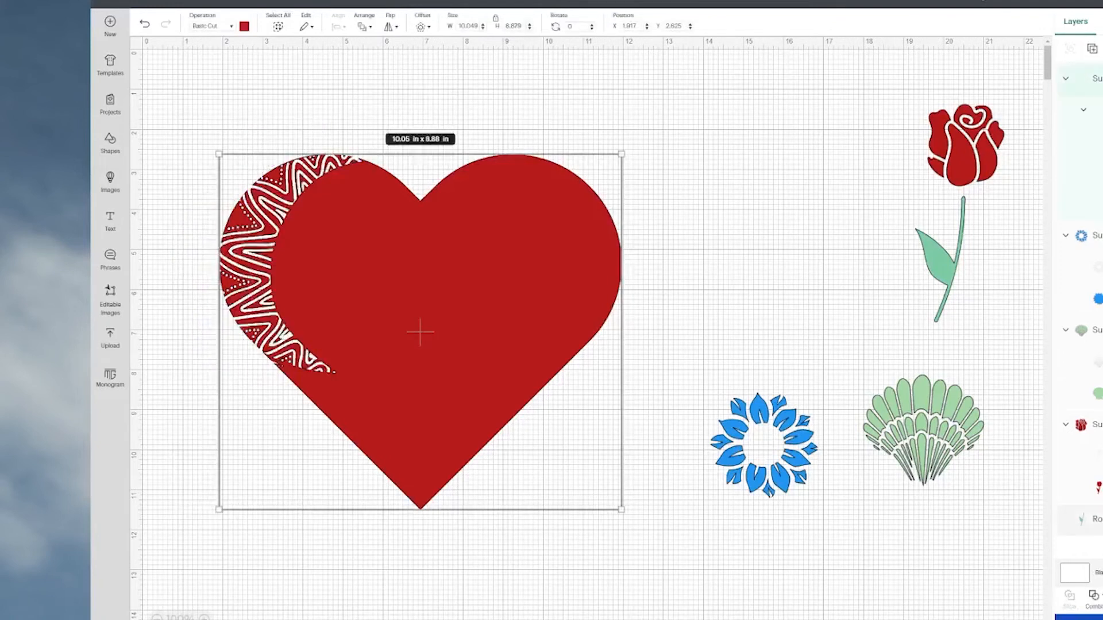
mouse_move(430, 254)
left_mouse_down()
mouse_move(475, 230)
mouse_move(426, 242)
left_mouse_up()
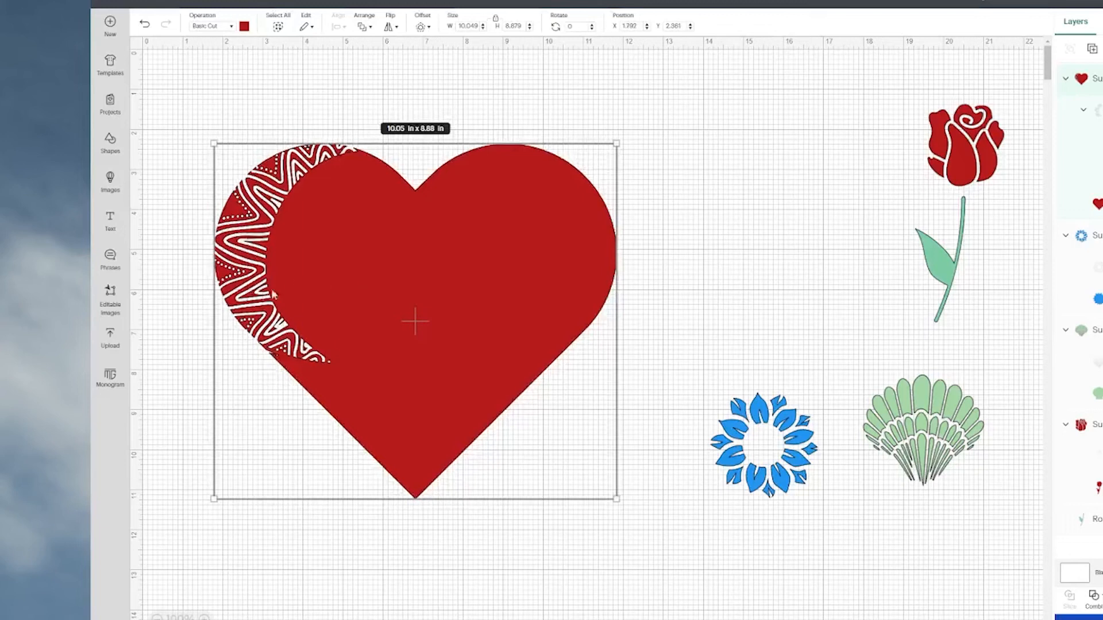
Move the green shell onto the heart's upper-right lobe and bring it to the front.
left_click_drag(893, 409, 548, 195)
left_click(363, 27)
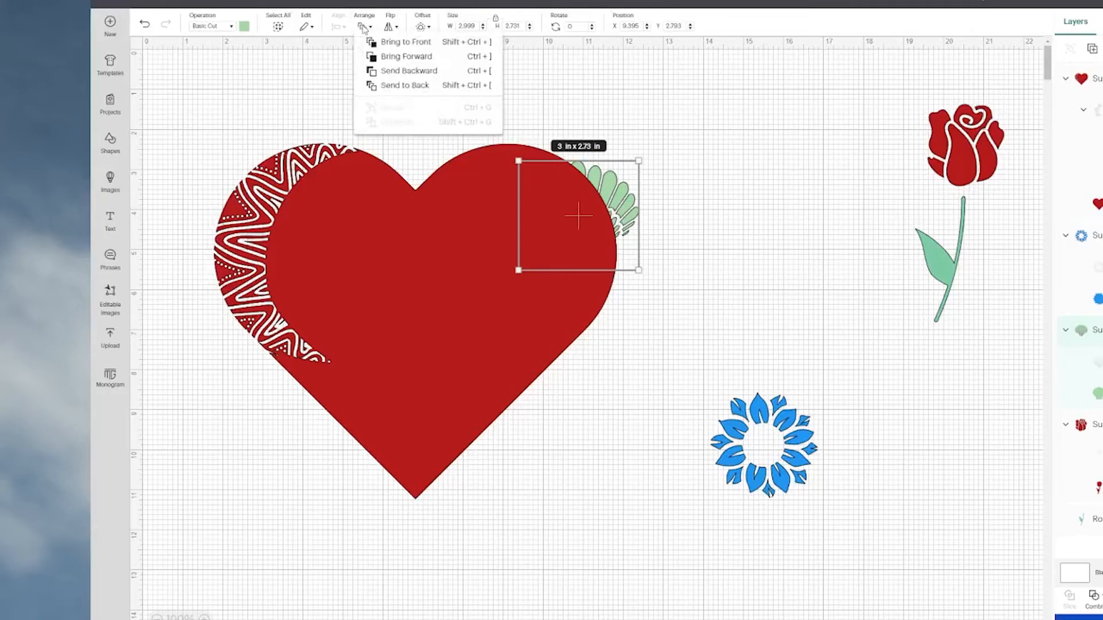
left_click(399, 41)
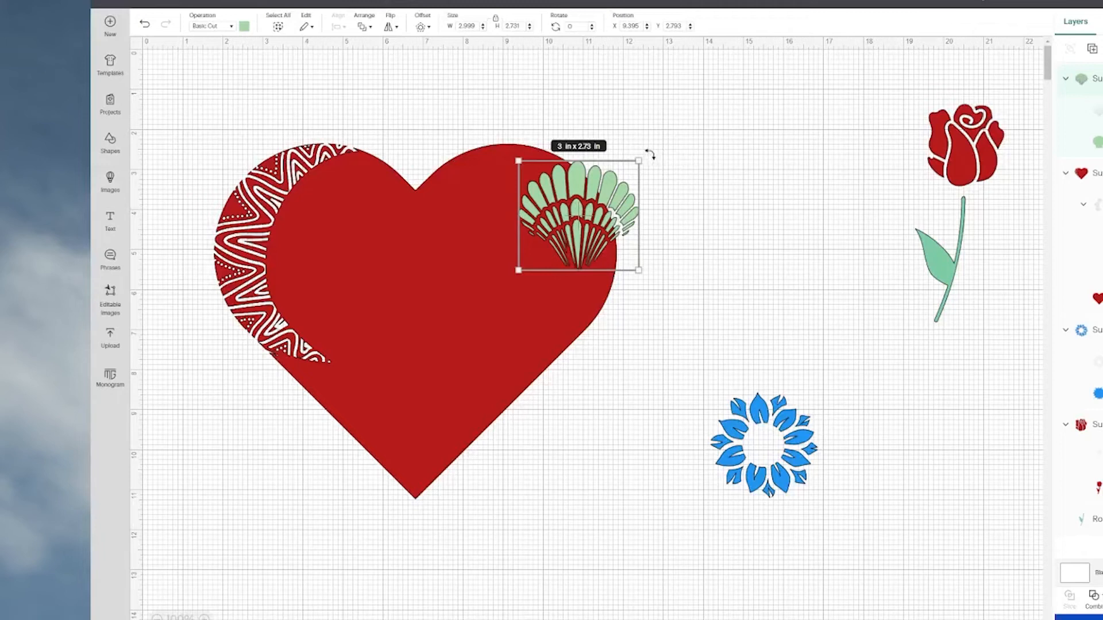
Rotate the green shell to about 46.8° and, with proportions unlocked, enlarge it to about 4.98 x 4.78 in over the heart's upper-right edge.
left_click_drag(649, 153, 719, 208)
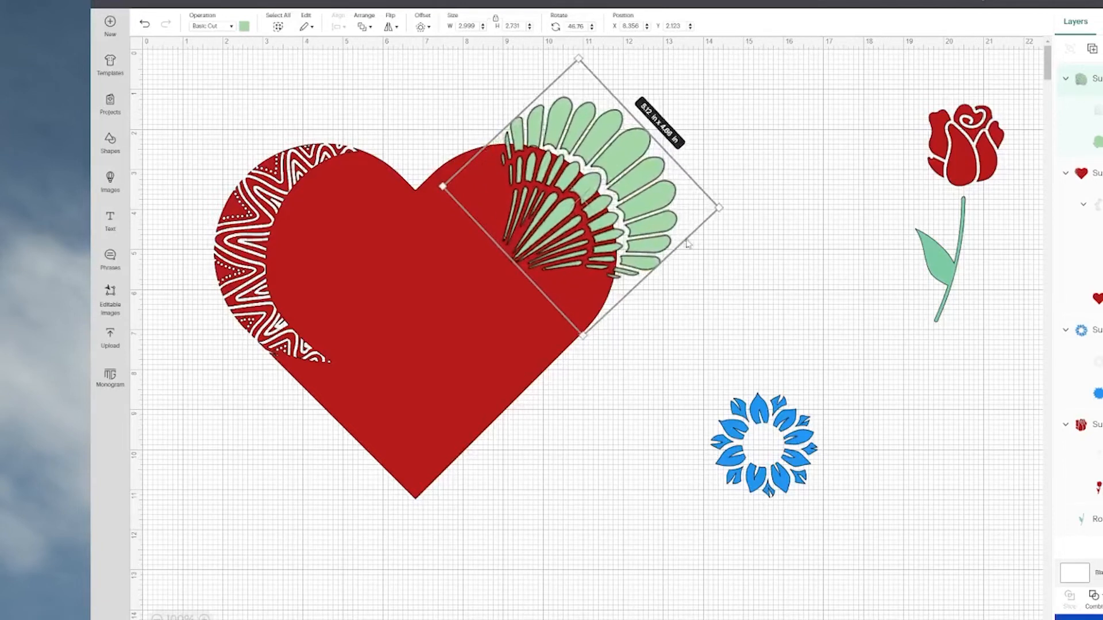
left_click_drag(626, 211, 579, 224)
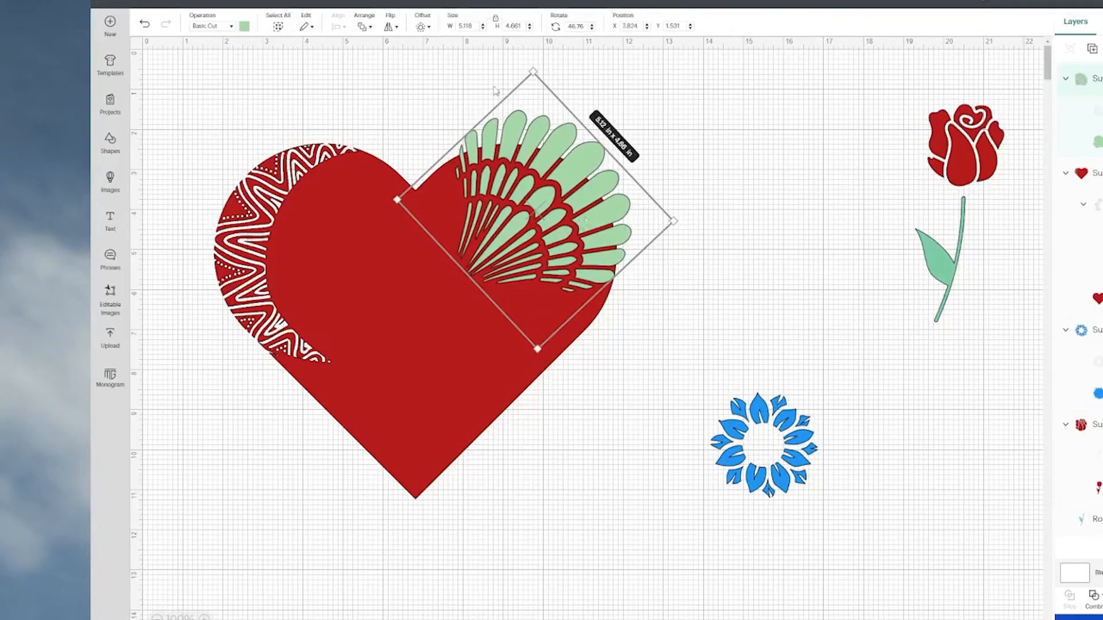
left_click(496, 24)
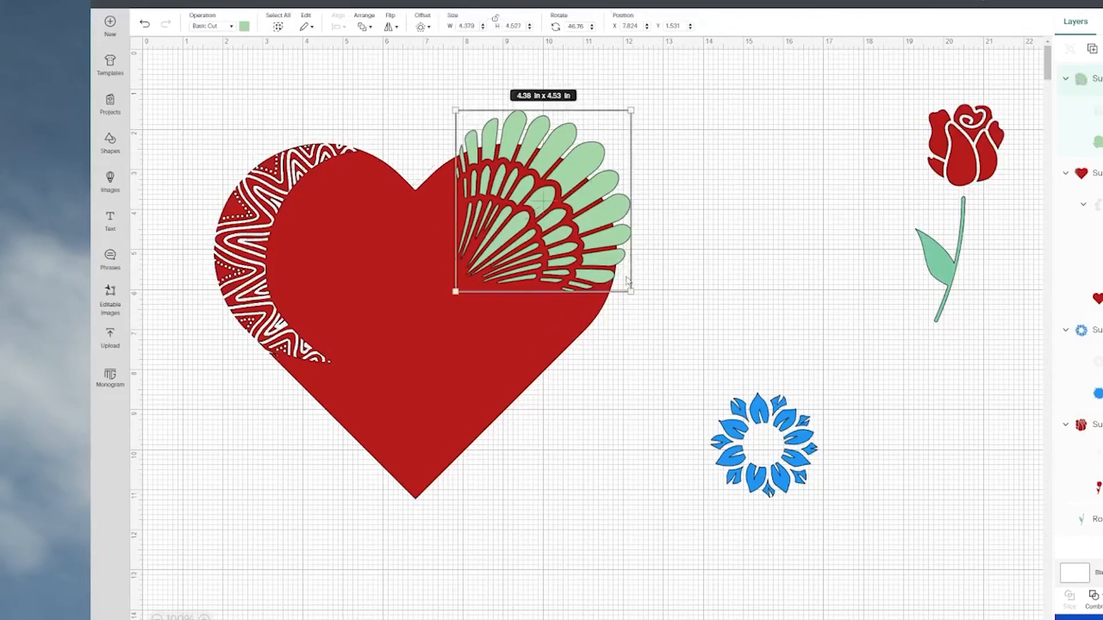
left_click_drag(627, 290, 654, 300)
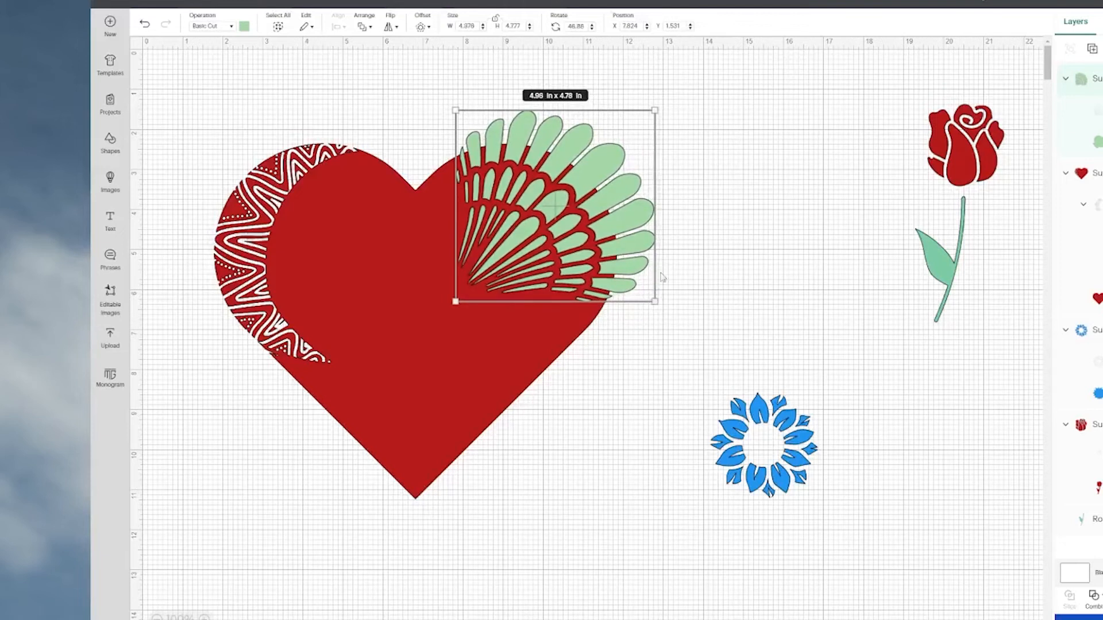
left_click(435, 104)
Subtract the green shell from the red heart and move the cut heart to about X 1.6, Y 0.83.
left_click_drag(311, 65, 610, 316)
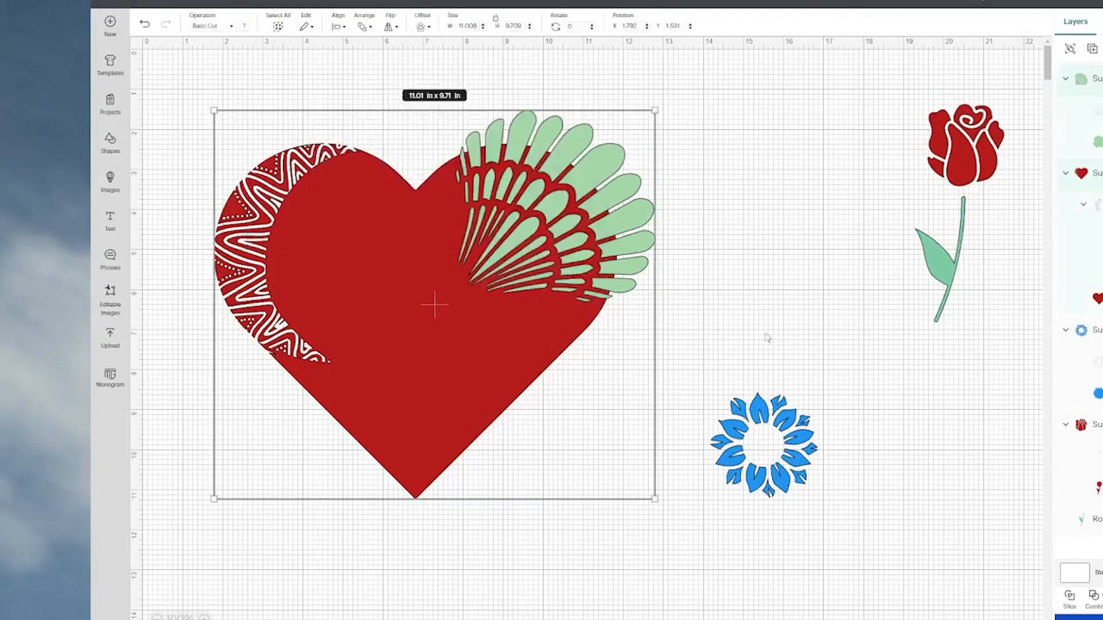
left_click(1094, 597)
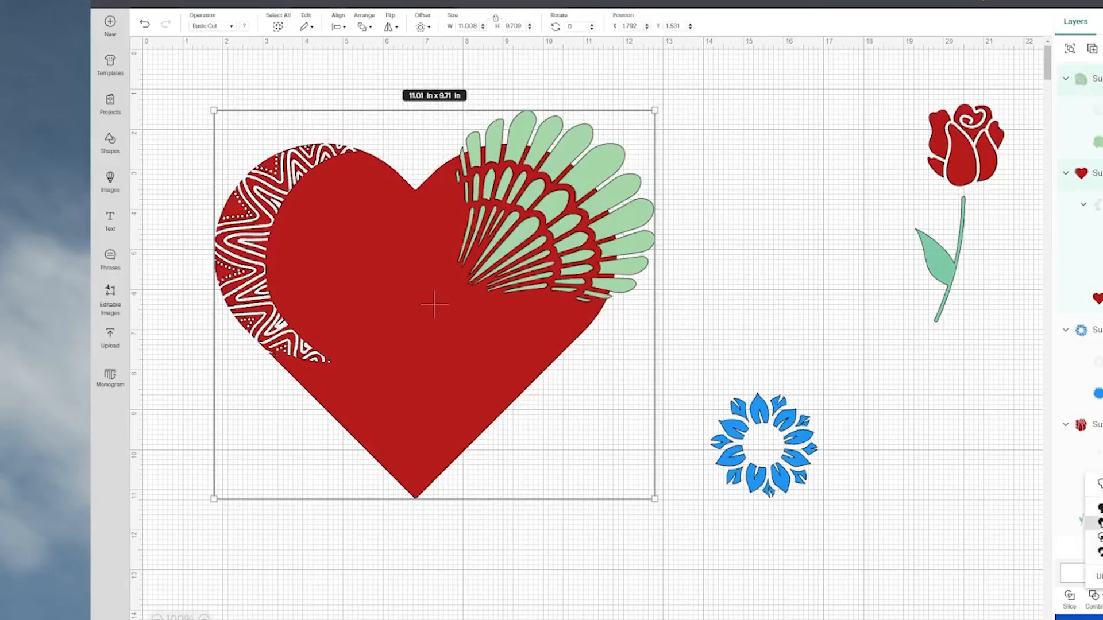
left_click(1098, 523)
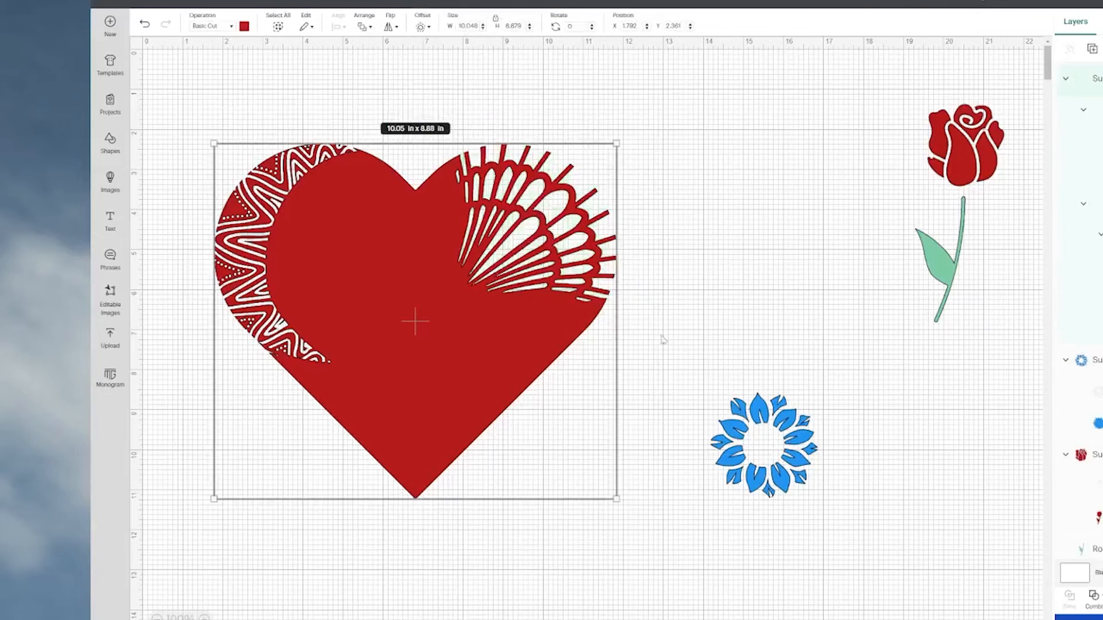
left_click_drag(451, 355, 428, 310)
left_click(400, 560)
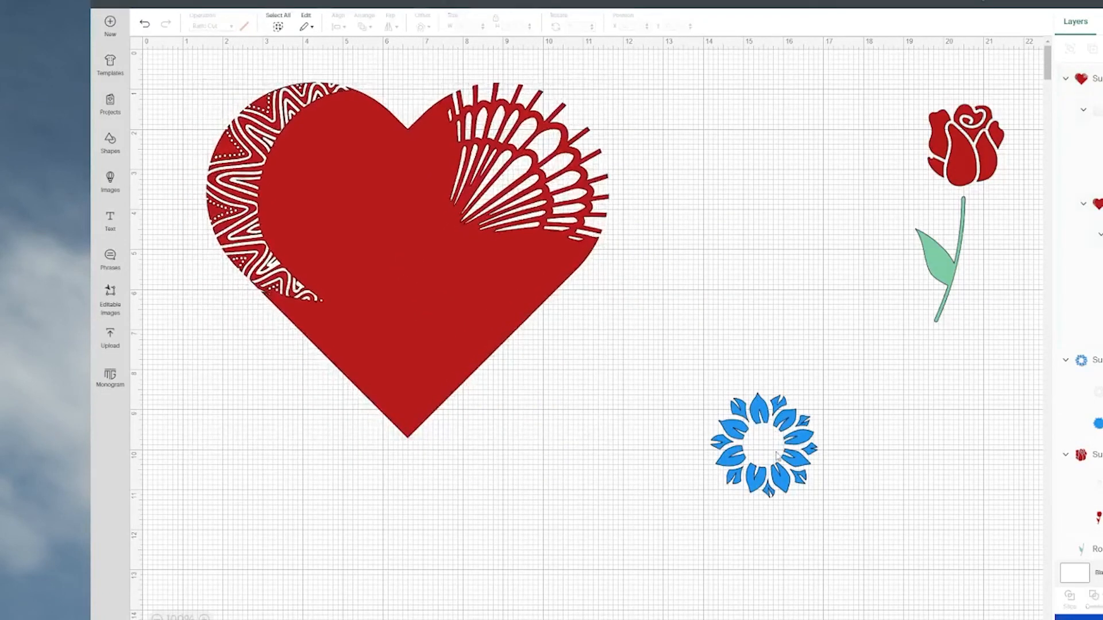
Move the blue flower to about X 13, Y 8.64, then add a free octagon and enlarge it to about 5.07 x 5.07 in over the flower.
left_click_drag(775, 455, 741, 434)
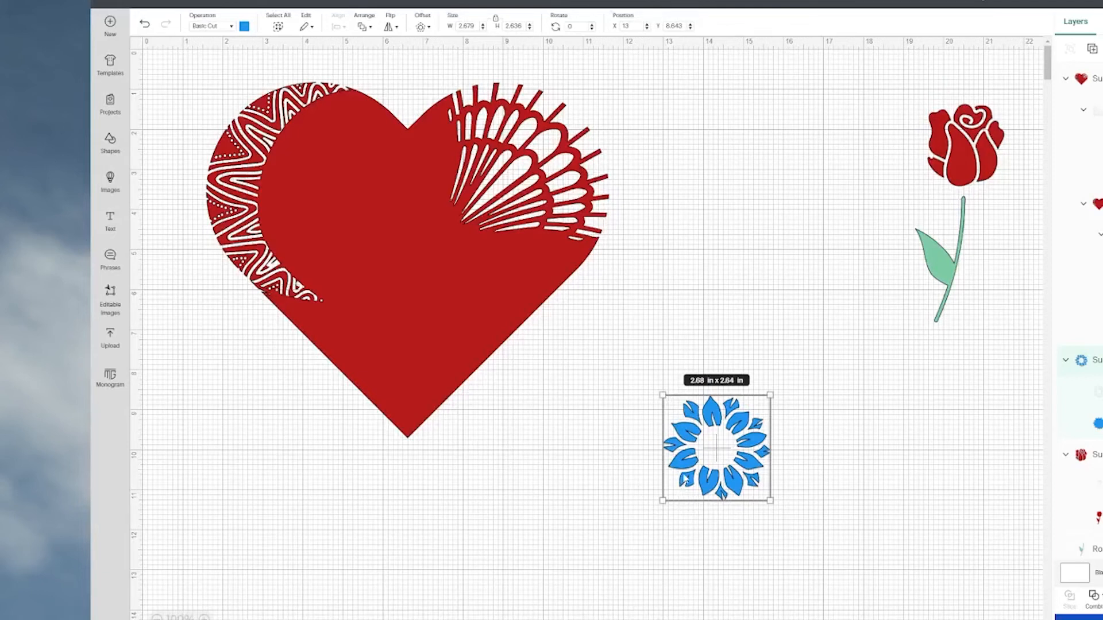
left_click(110, 141)
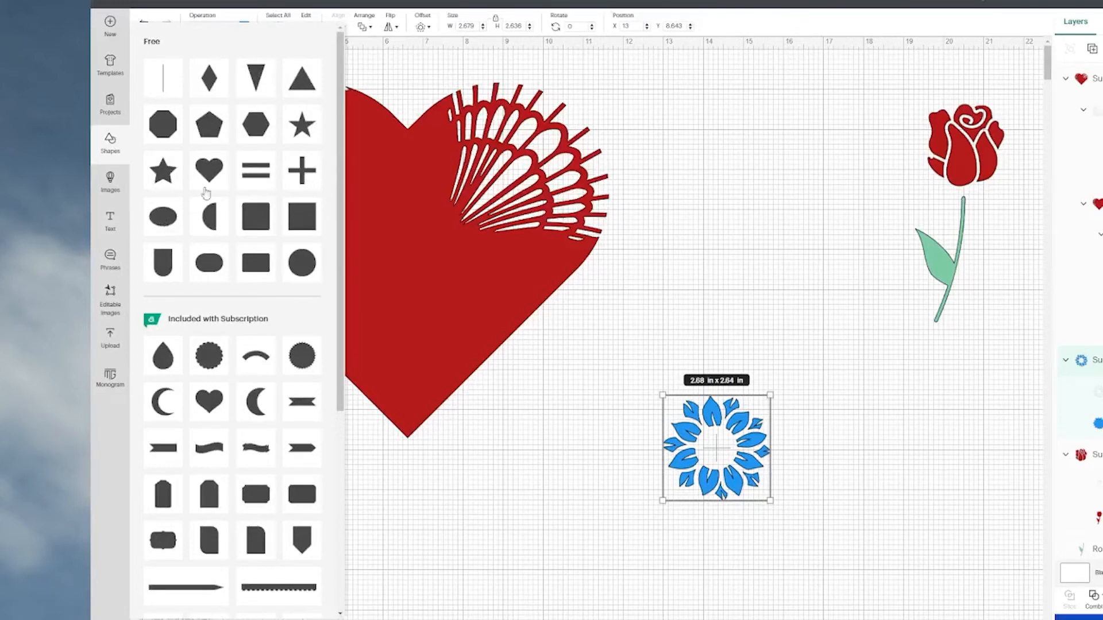
left_click(161, 127)
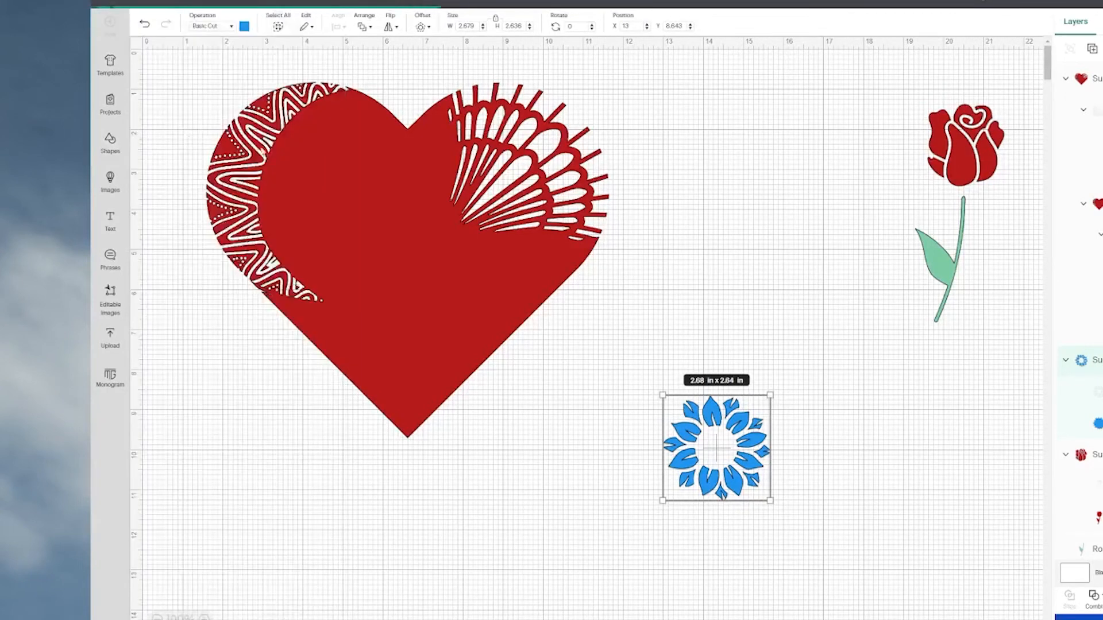
left_click_drag(298, 188, 646, 409)
left_click_drag(672, 444, 797, 567)
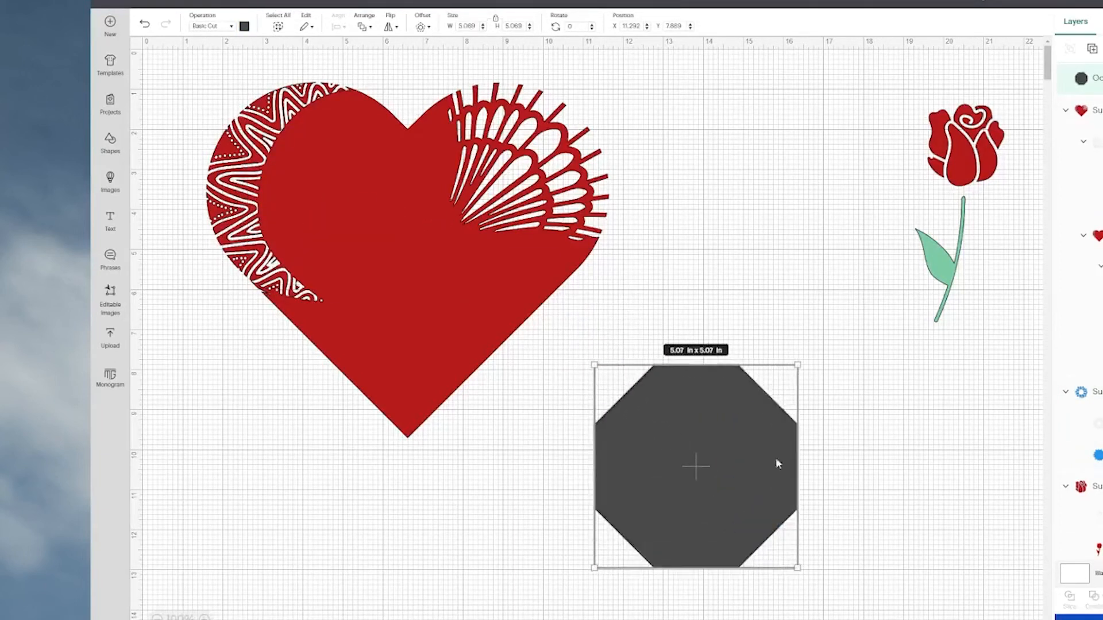
Send the octagon to the back and shift it to about X 11.7, Y 7.65 behind the blue flower.
left_click(365, 27)
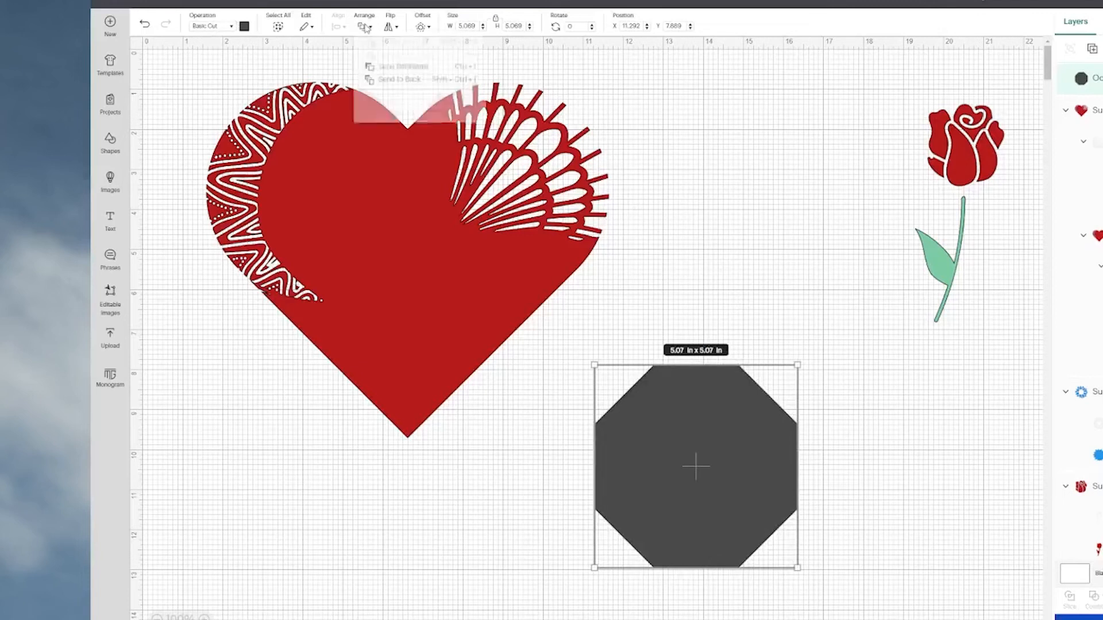
left_click(405, 86)
mouse_move(731, 468)
left_mouse_down()
mouse_move(691, 468)
mouse_move(764, 455)
mouse_move(748, 460)
left_mouse_up()
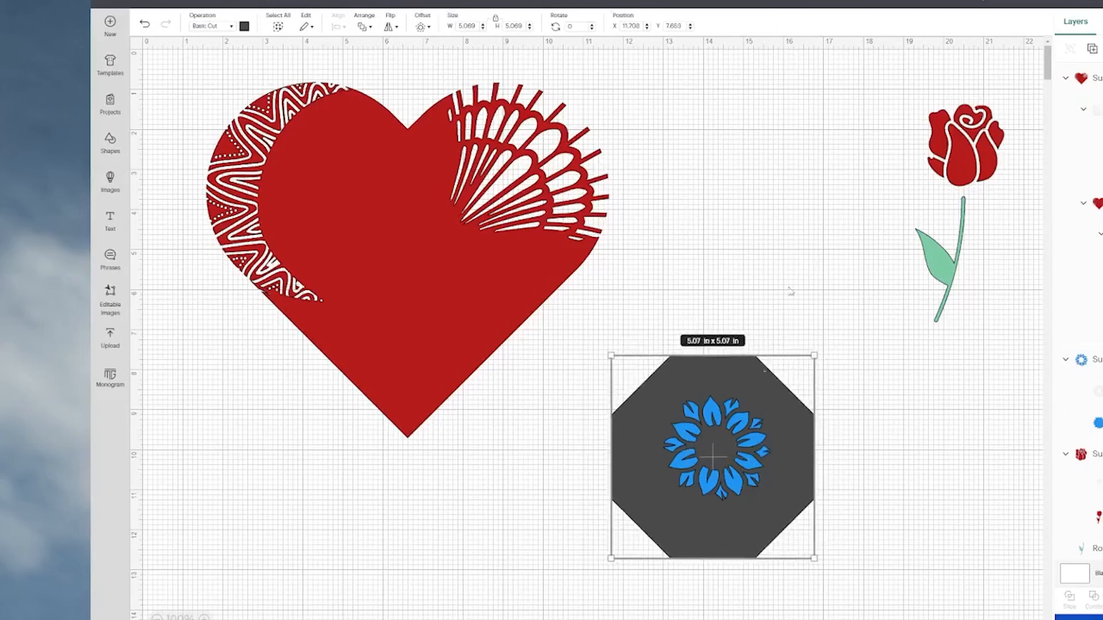
Enlarge the blue flower to about 4.37 x 4.3 in over the octagon and place a duplicate beside it at about X 18.4, Y 7.8.
left_click(799, 207)
left_click(764, 430)
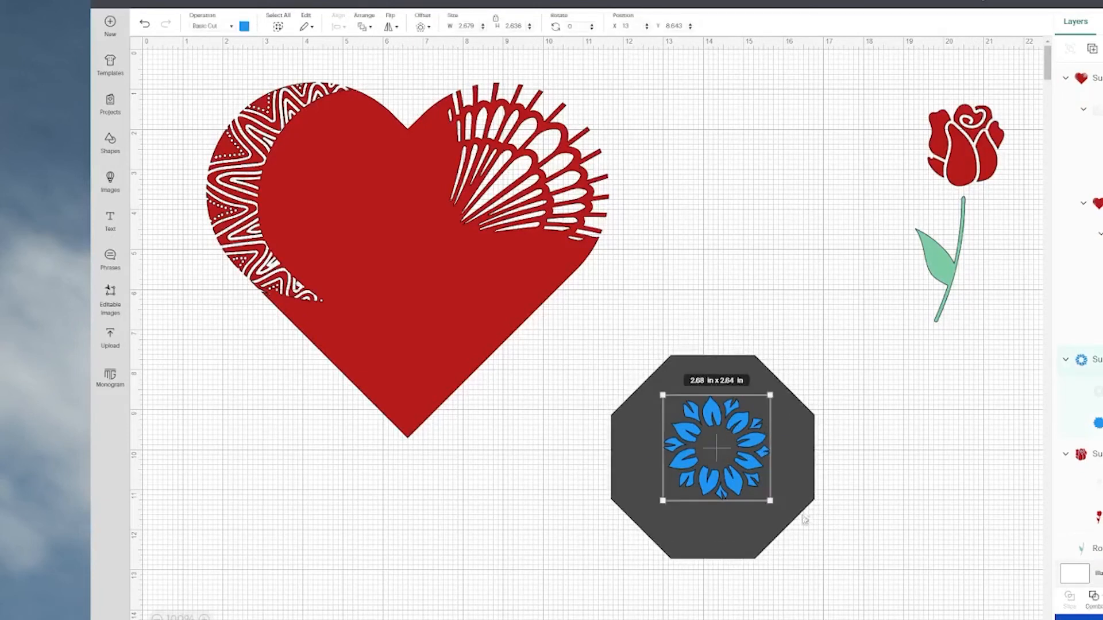
left_click_drag(772, 504, 838, 566)
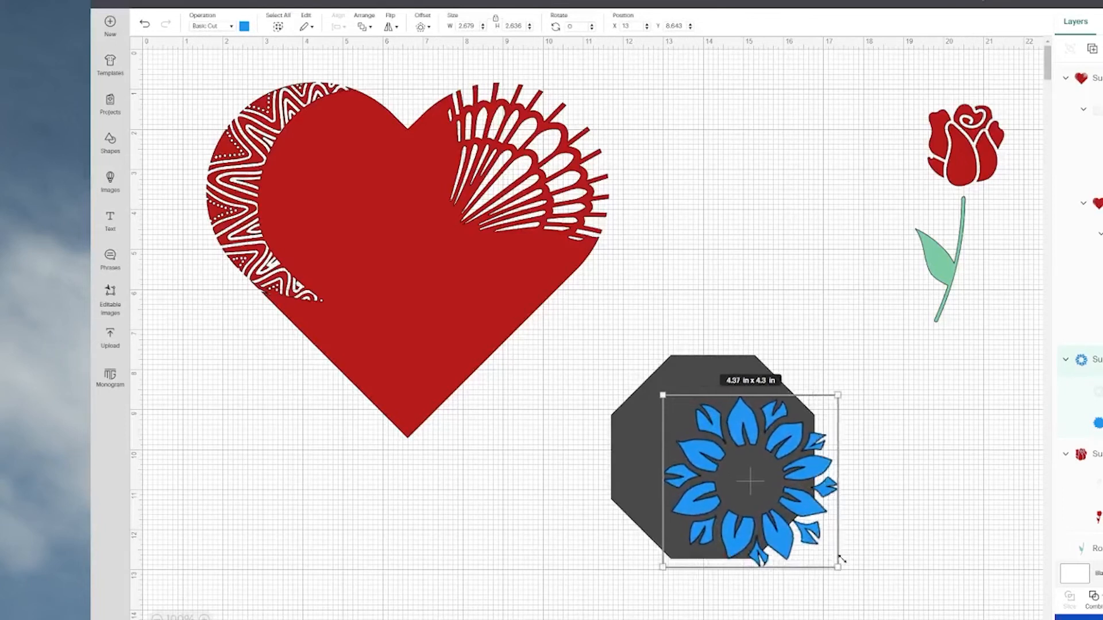
left_click_drag(783, 506, 1027, 482)
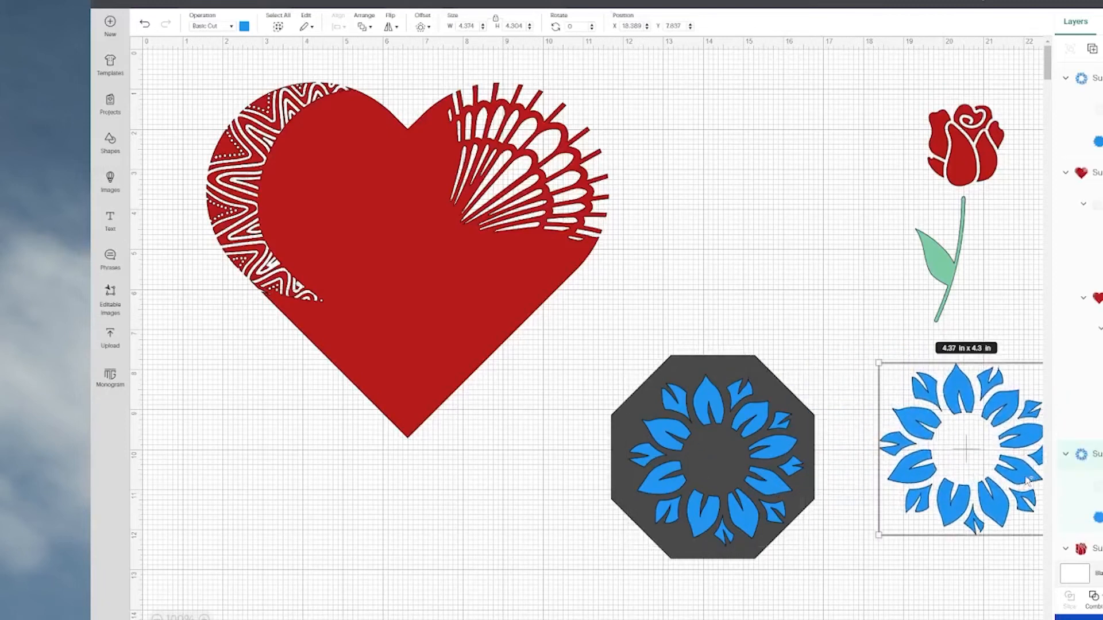
Align the blue flower and the octagon beneath it on a common center.
left_click(613, 359)
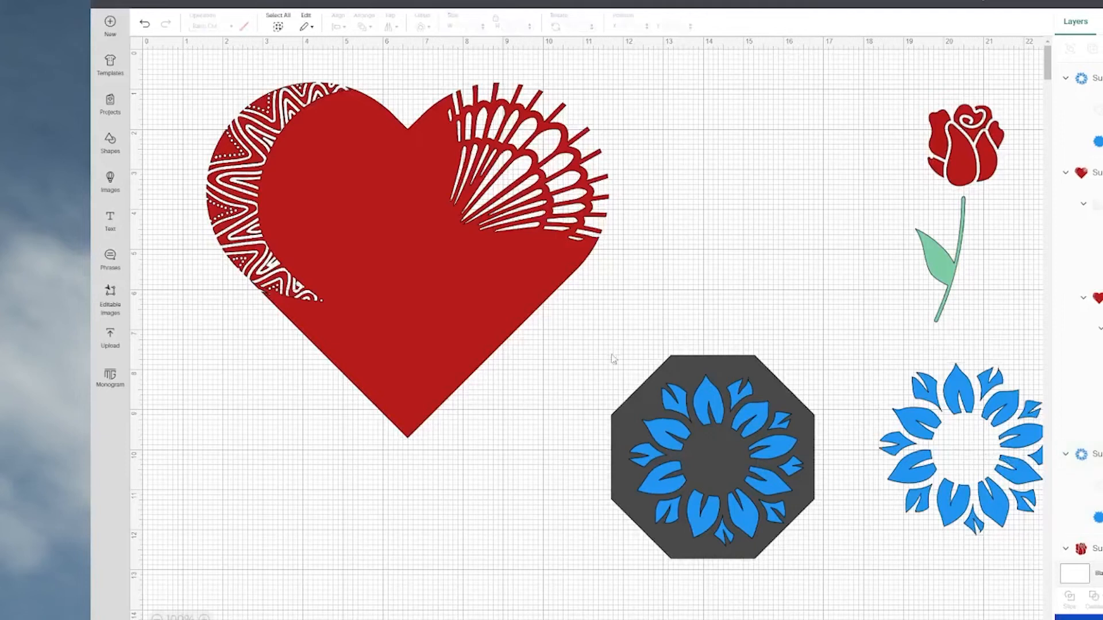
left_click_drag(569, 562, 718, 466)
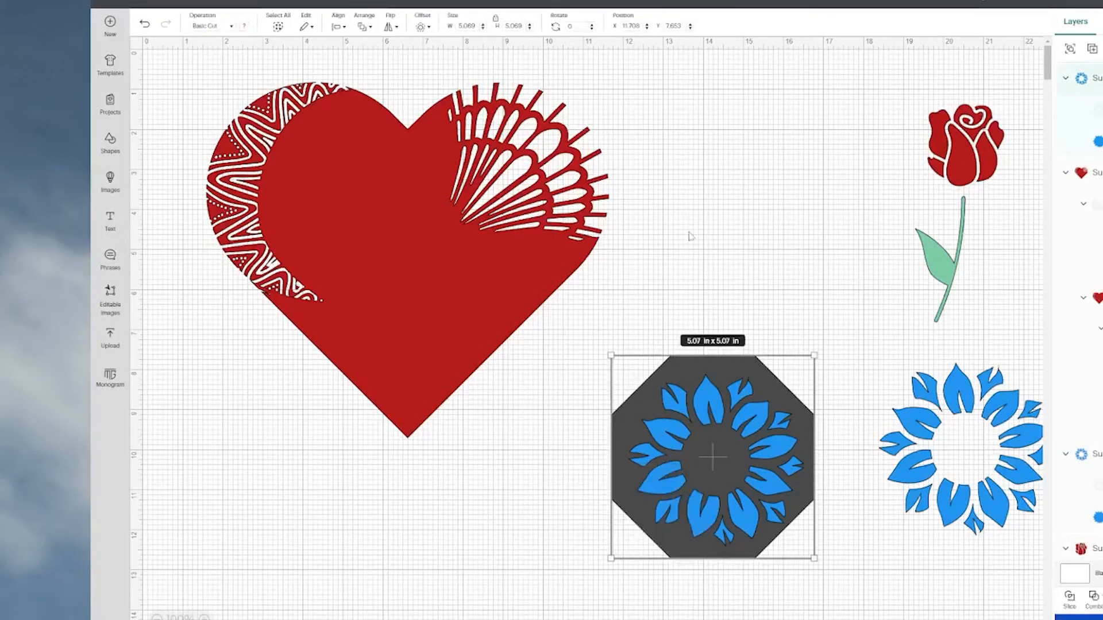
left_click(338, 27)
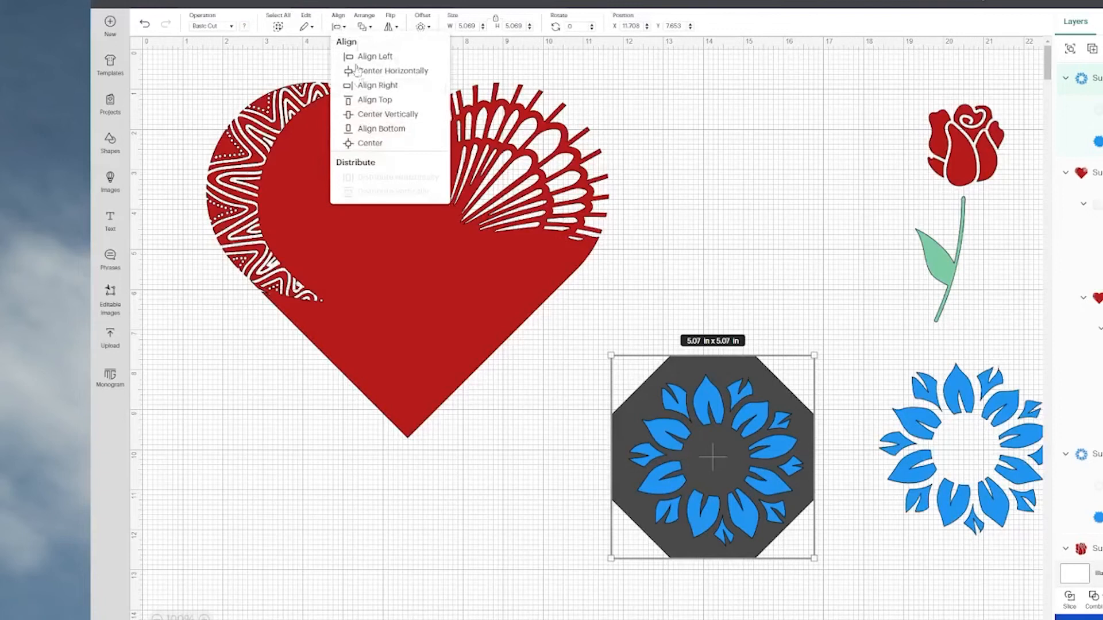
left_click(365, 145)
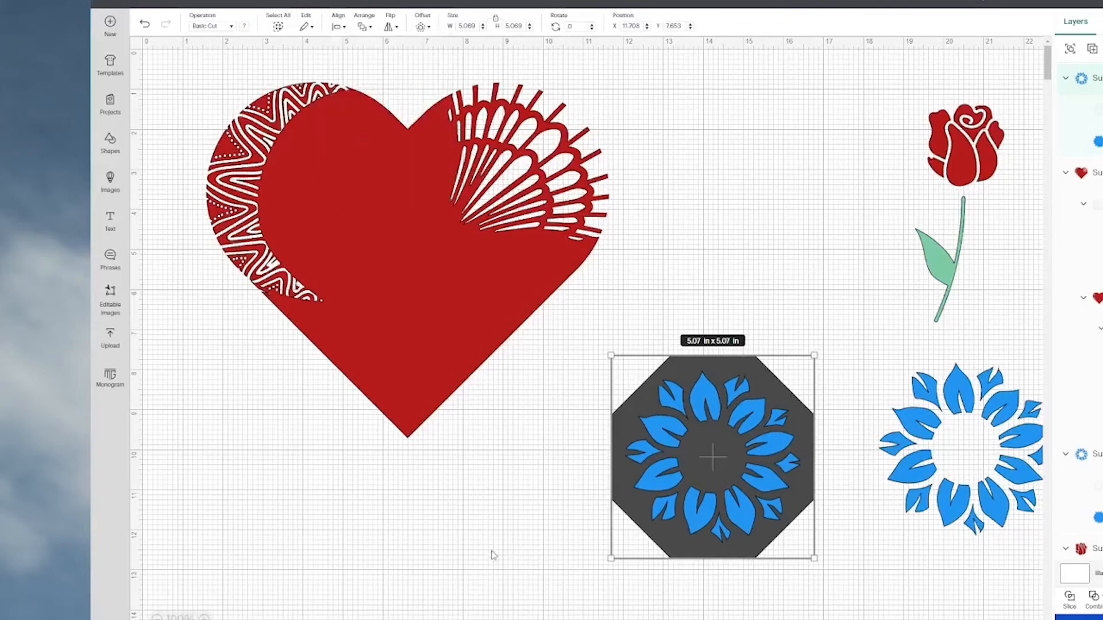
Subtract the blue flower from the octagon and move the cut octagon to about X 13, Y 1.76.
left_click(1093, 600)
left_click(1099, 522)
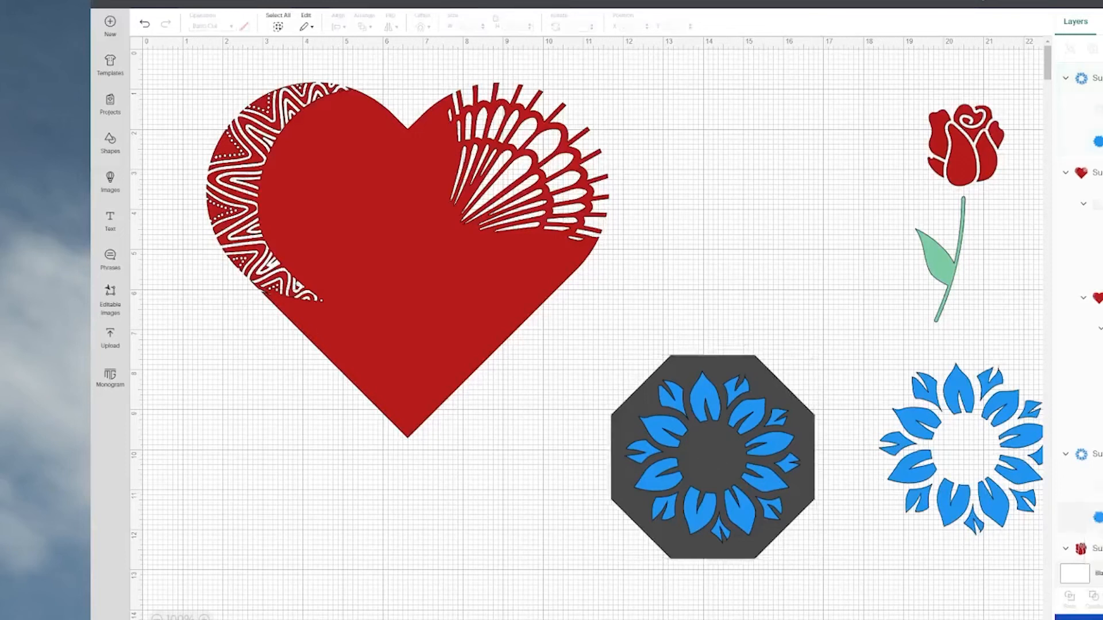
left_click_drag(699, 466, 750, 231)
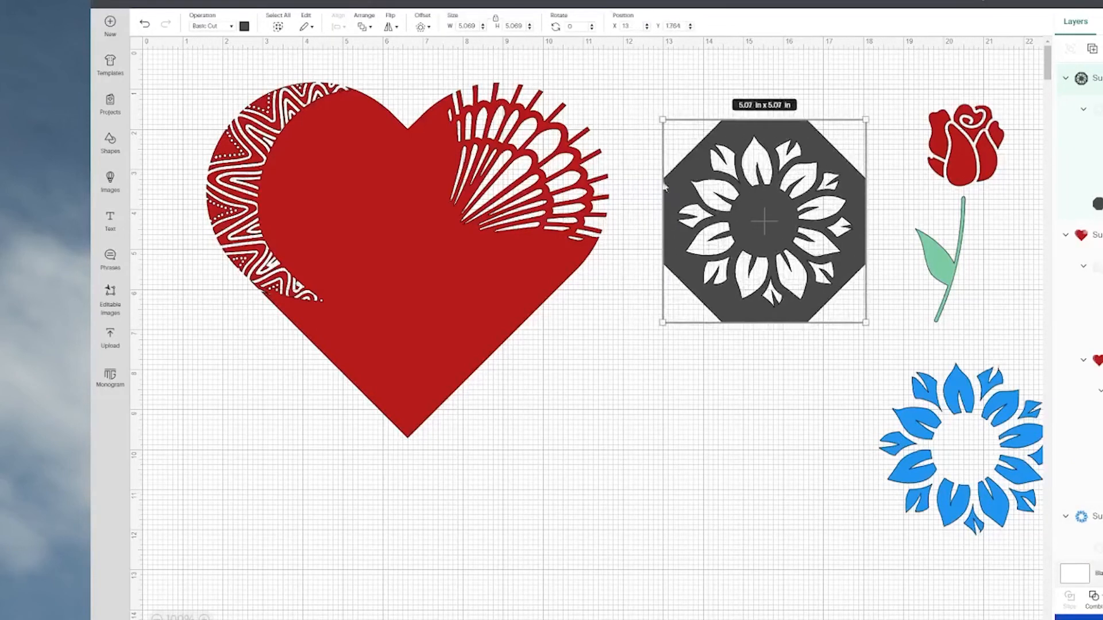
Recolour the cut octagon purple and move it to about X 9.7, Y 7, and the remaining blue flower to about X 13.3, Y 1.3.
left_click(245, 26)
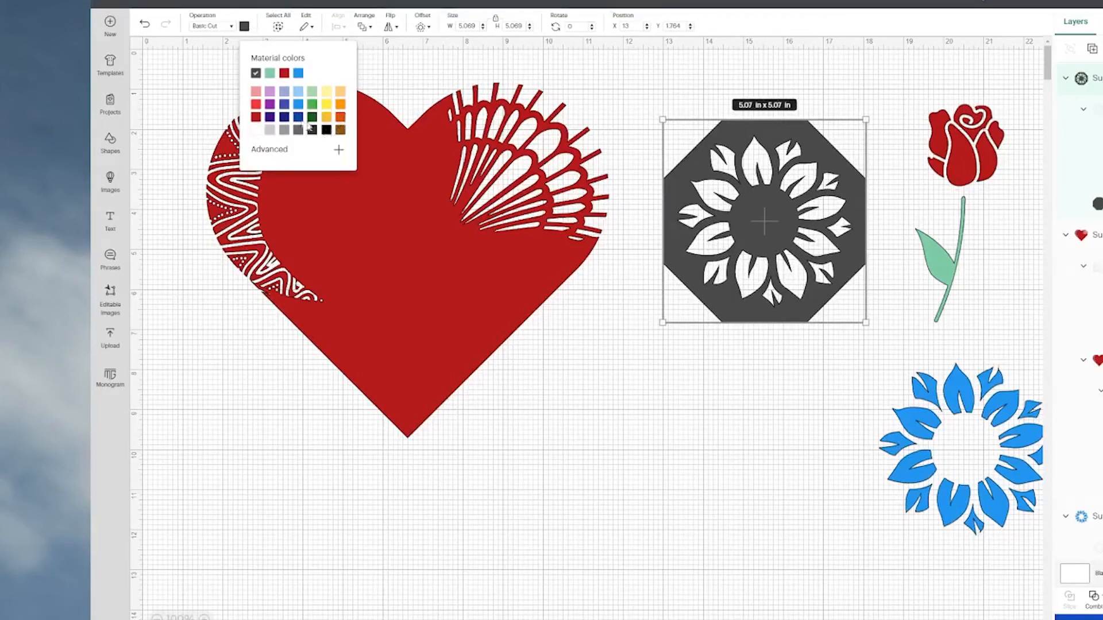
left_click(270, 105)
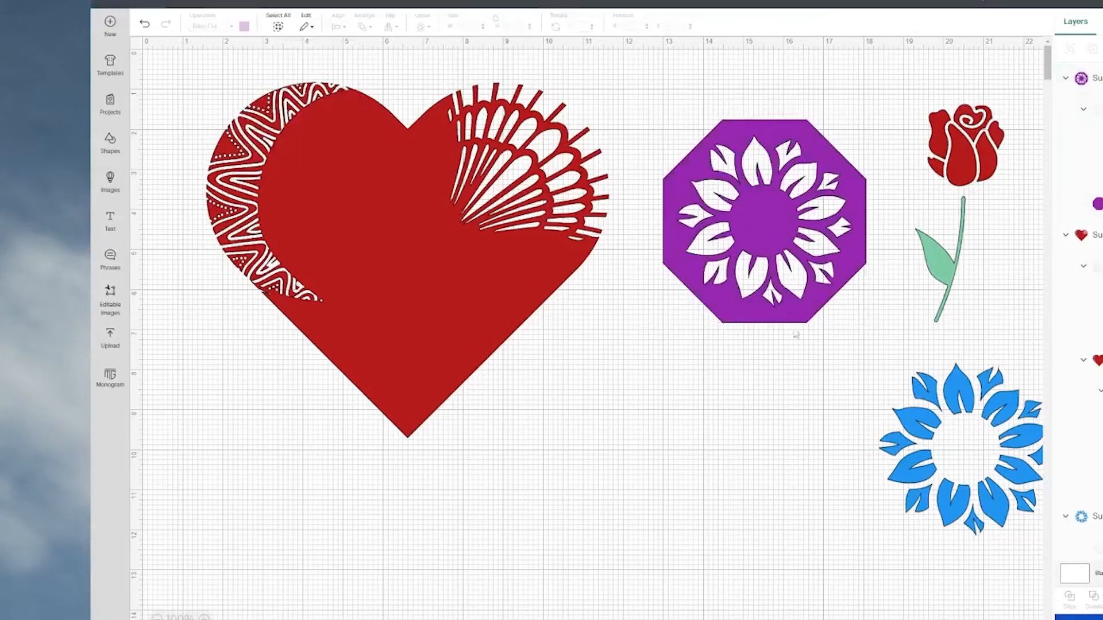
left_click_drag(753, 208, 623, 418)
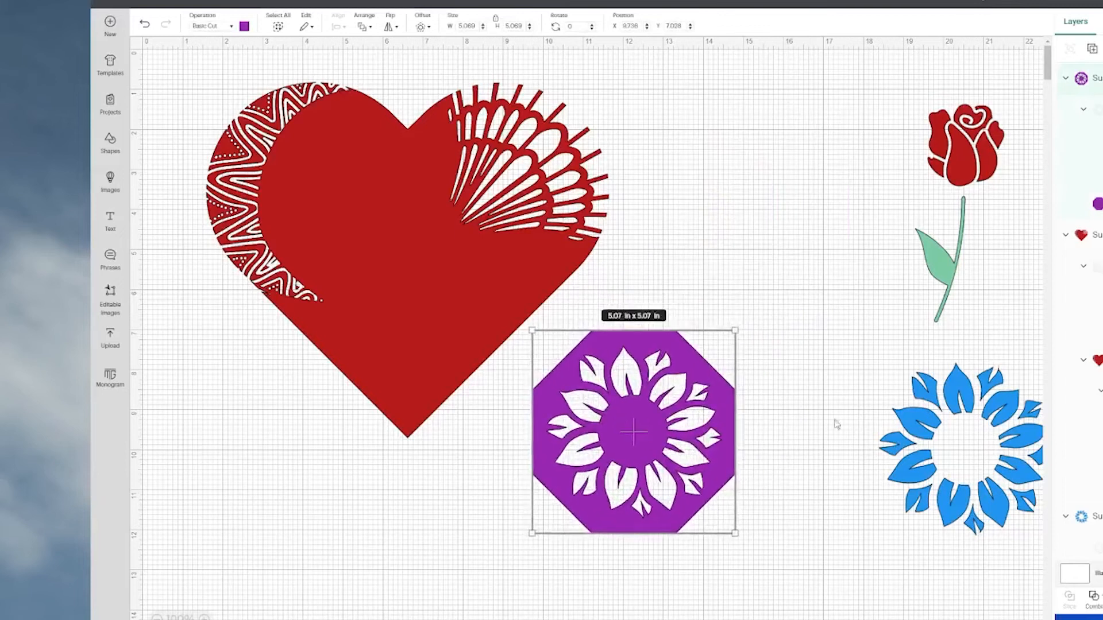
left_click_drag(942, 417, 741, 154)
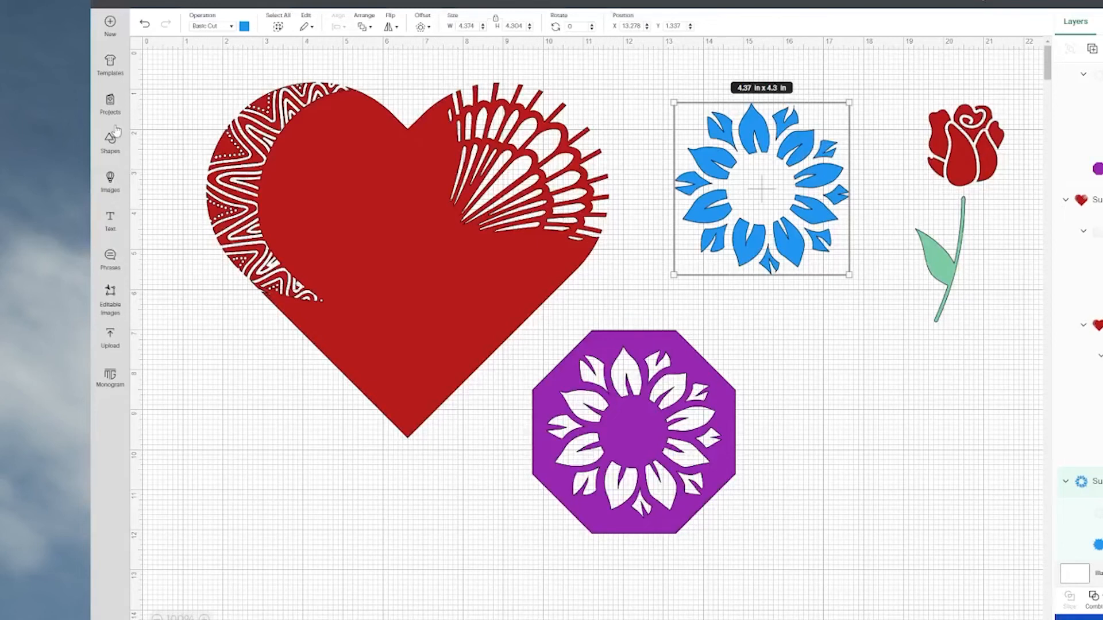
Add the free black lotus flower from the Nature image category to the canvas.
left_click(110, 180)
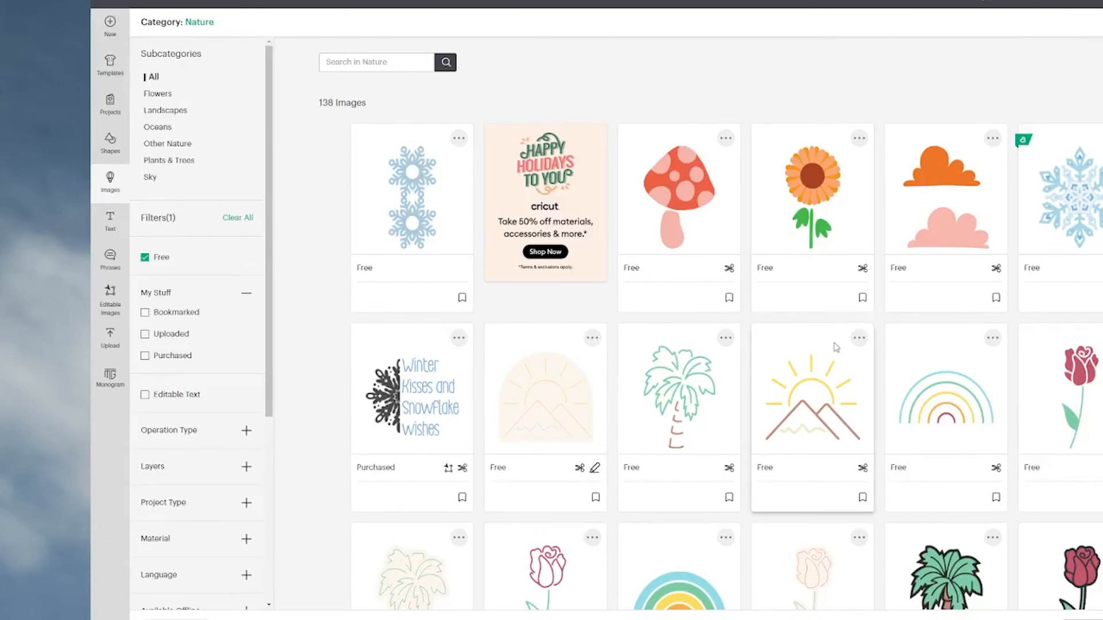
scroll(835, 347, "down", 3)
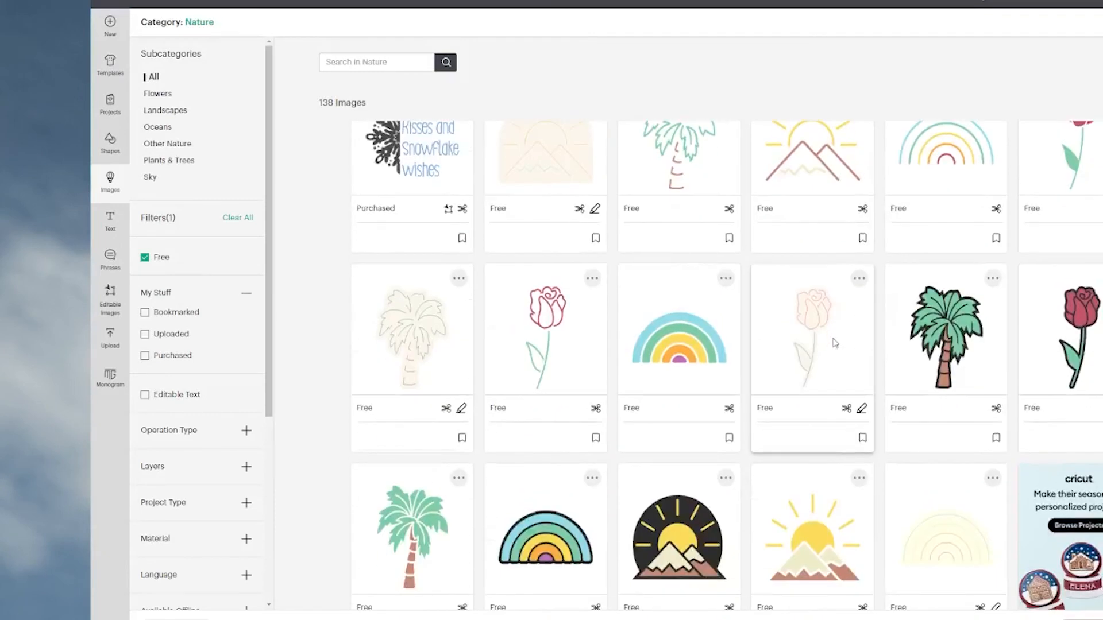
scroll(834, 344, "down", 3)
scroll(834, 337, "down", 4)
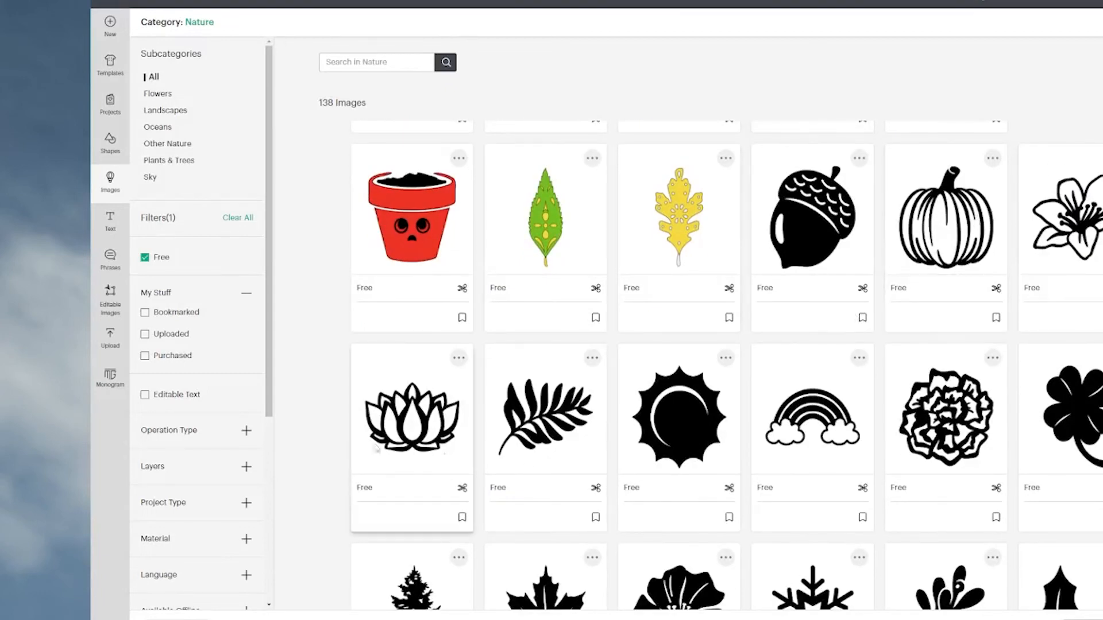
left_click(401, 436)
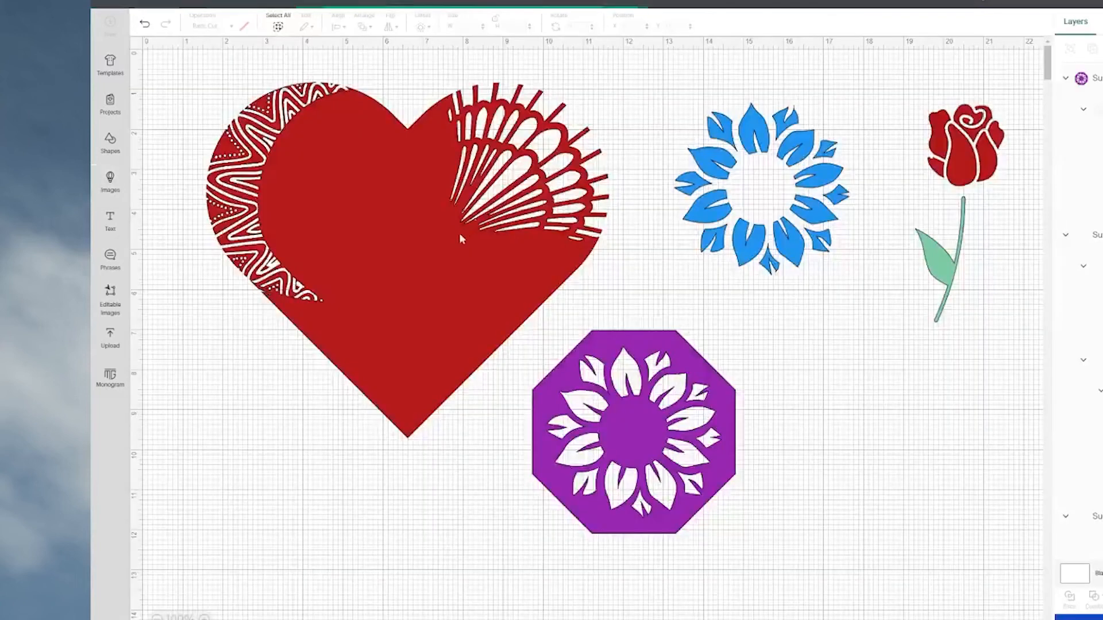
Move the red heart away toward the canvas's lower right and place the lotus at about X 1.1, Y 1.5.
left_click_drag(434, 231, 638, 413)
left_click_drag(868, 460, 866, 416)
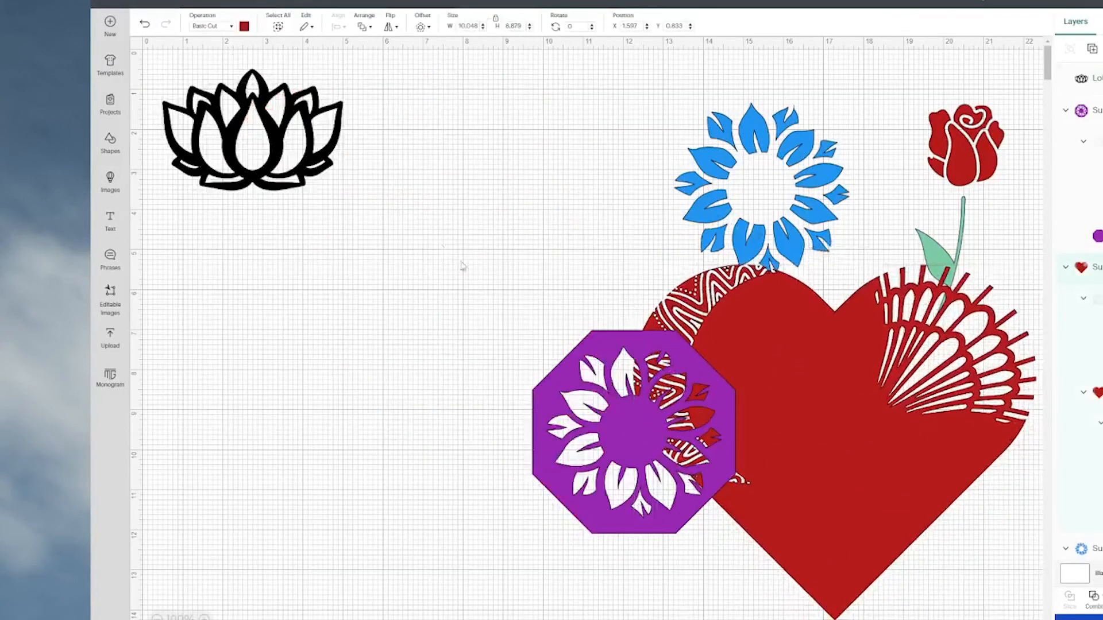
left_click_drag(263, 147, 287, 187)
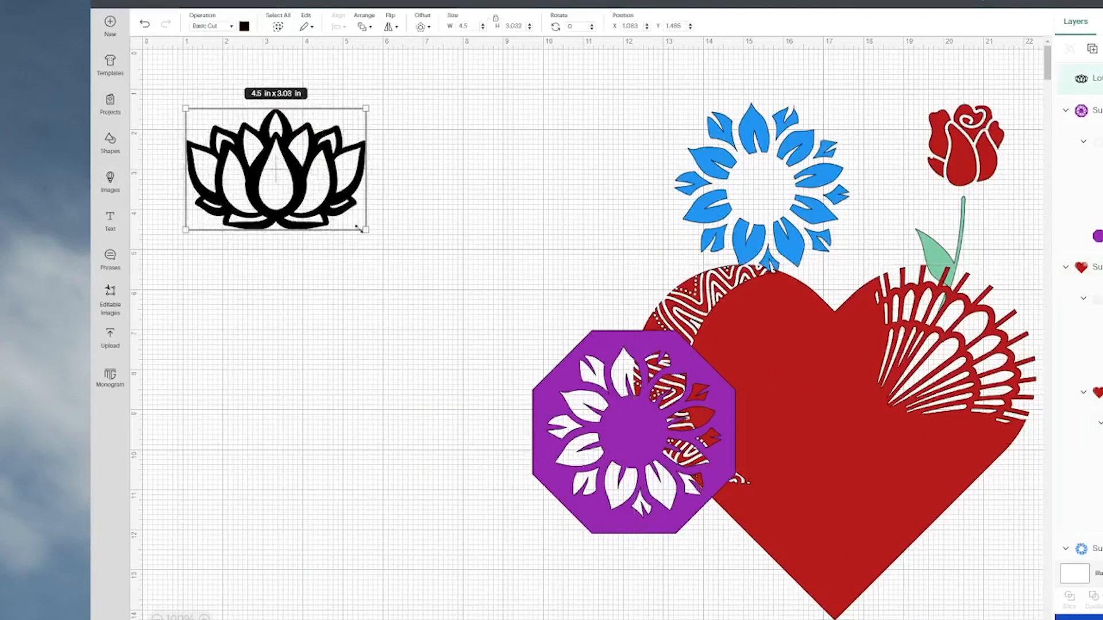
Enlarge the black lotus to about 6.69 by 4.5 in and move it to about X 1.6, Y 8.1.
left_click_drag(360, 226, 453, 288)
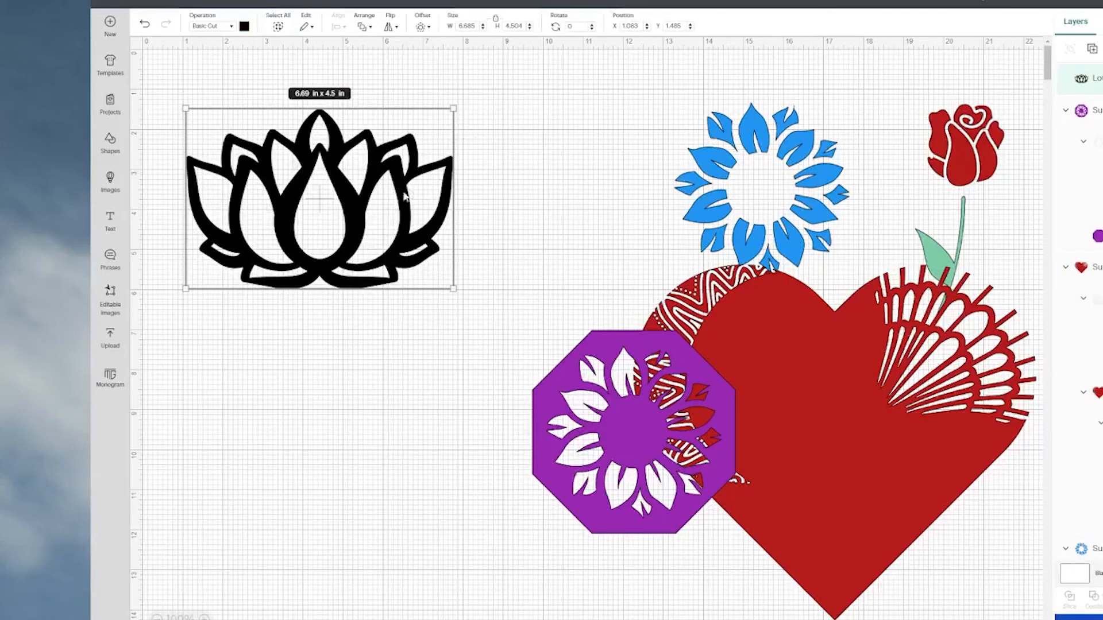
left_click_drag(377, 240, 399, 504)
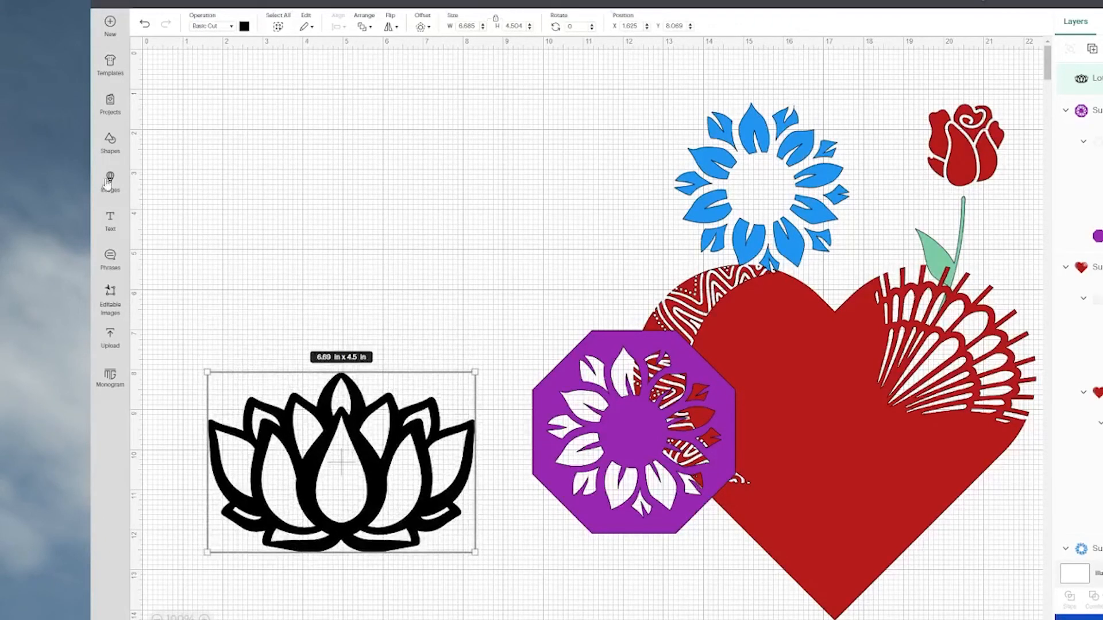
Add a free rounded square, enlarge it to about 5.93 in and recolour it light purple.
left_click(110, 143)
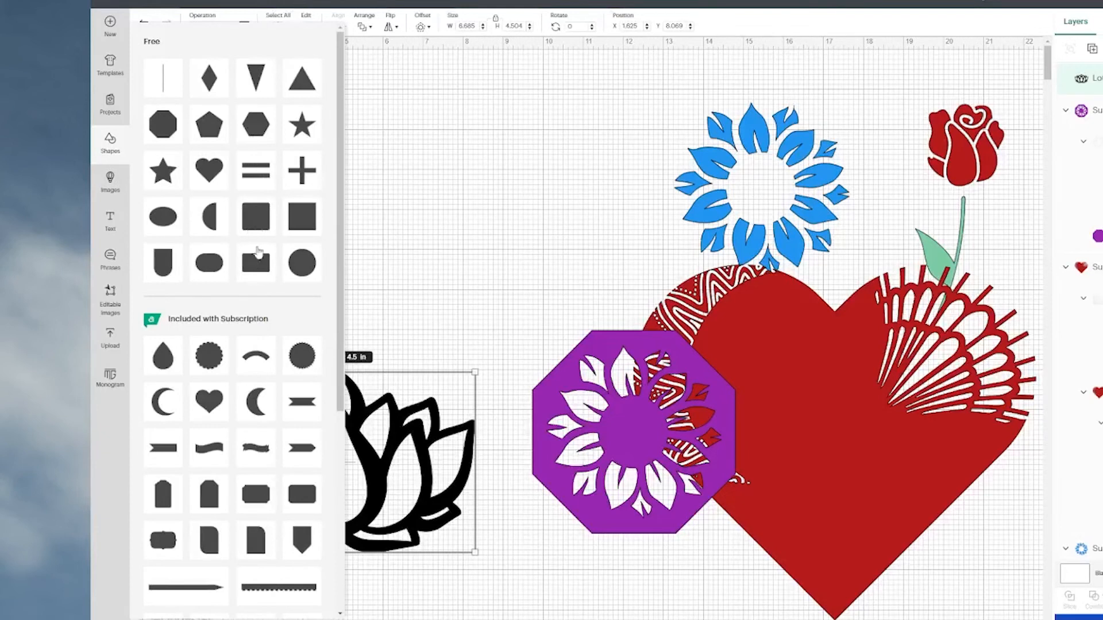
left_click(256, 216)
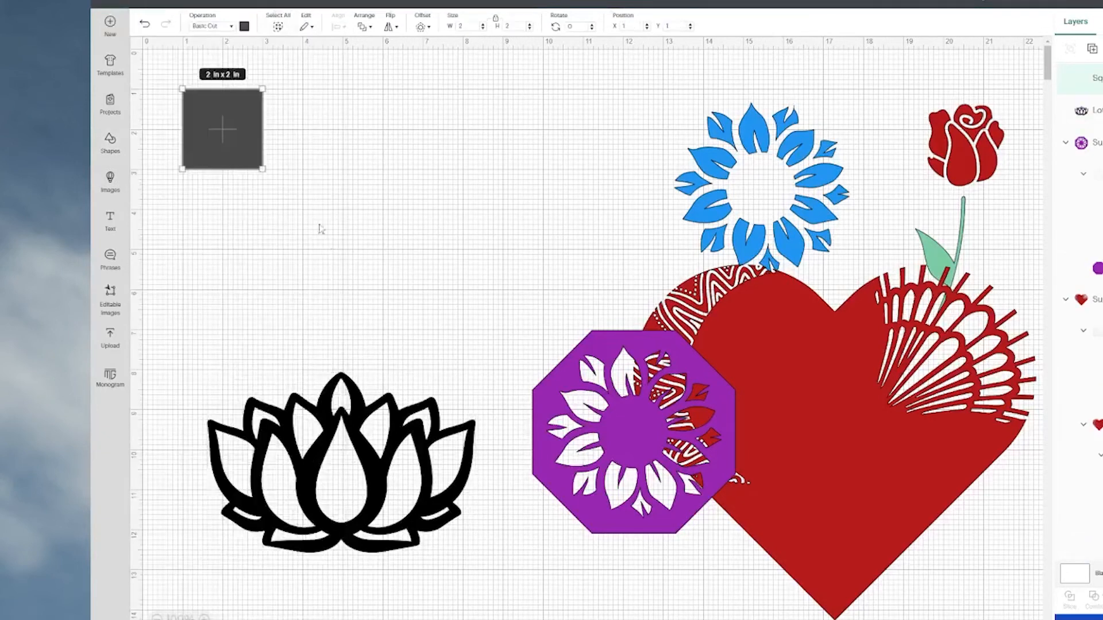
left_click_drag(261, 168, 420, 325)
left_click(245, 26)
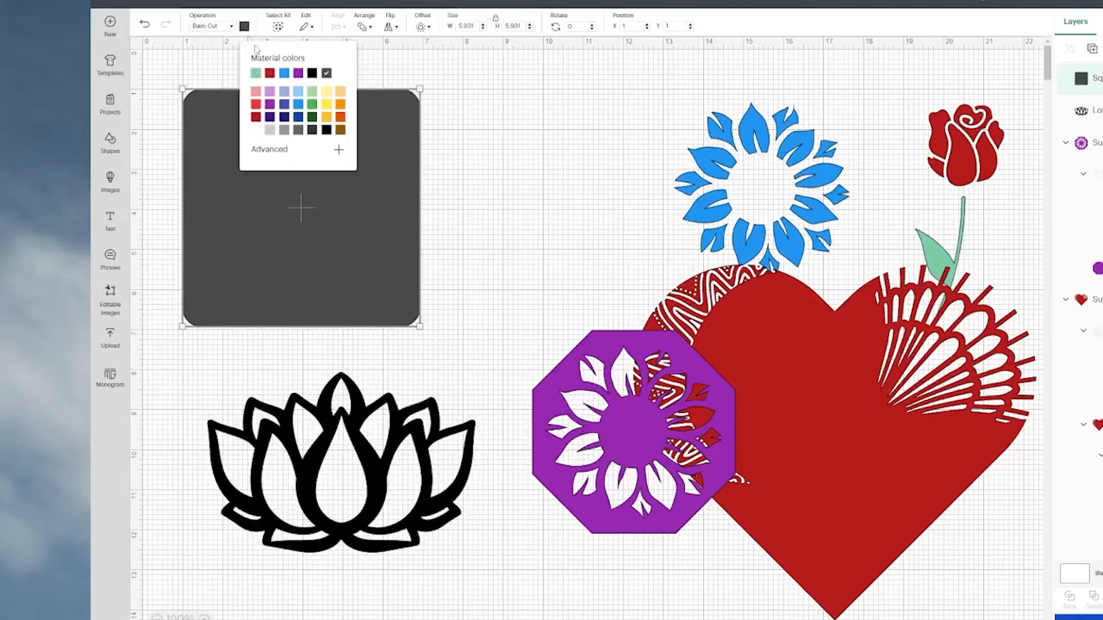
left_click(269, 92)
Move the lotus onto the light purple square and bring it to the front.
left_click_drag(389, 507, 416, 276)
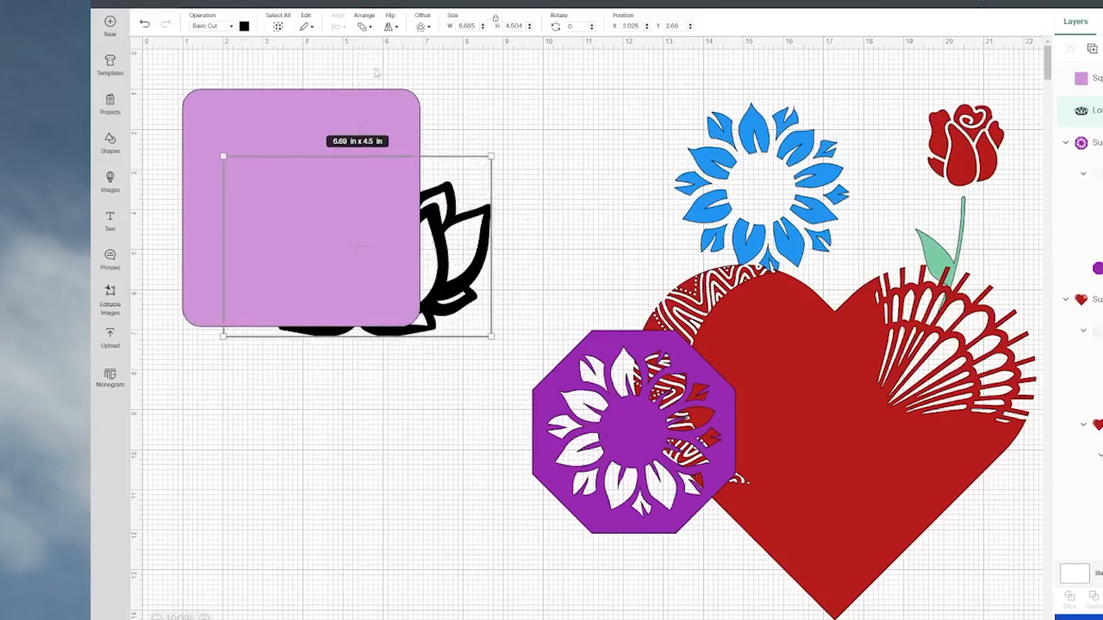
left_click(368, 27)
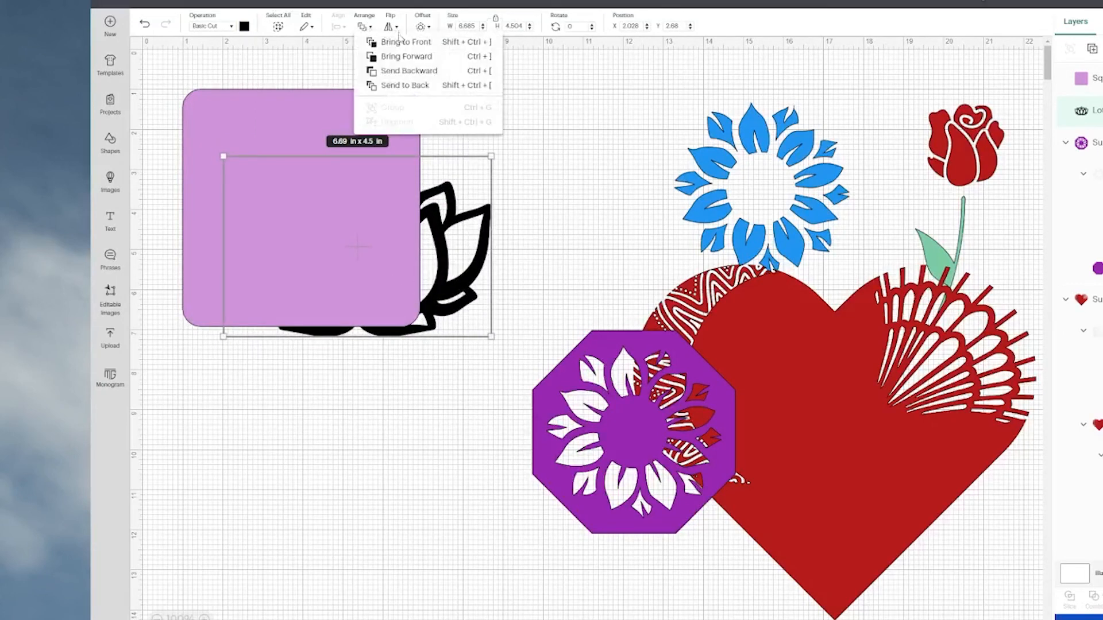
left_click(402, 42)
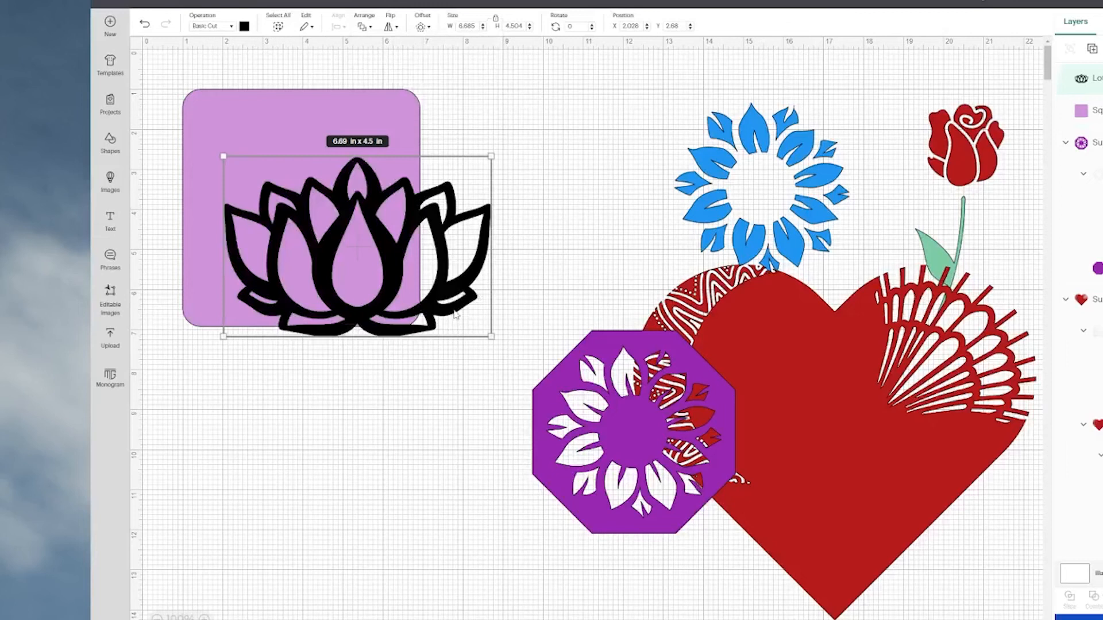
Duplicate the lotus, keeping one below the square, and fit the other inside it at about 5.04 in wide, X 1.4, Y 2.
left_click_drag(458, 314, 472, 486)
left_click_drag(421, 265, 401, 218)
left_click_drag(471, 105, 405, 153)
left_click_drag(339, 249, 335, 226)
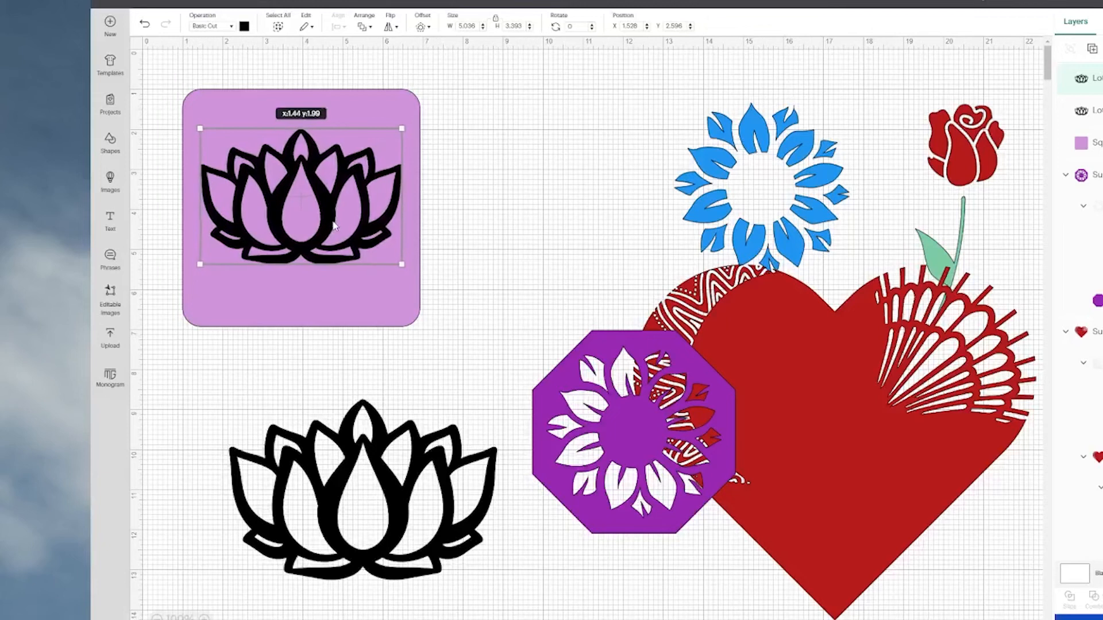
Subtract the smaller lotus from the light purple square and move the cut square to about X 8.1, Y 0.8.
left_click(488, 165)
left_click_drag(493, 130, 340, 223)
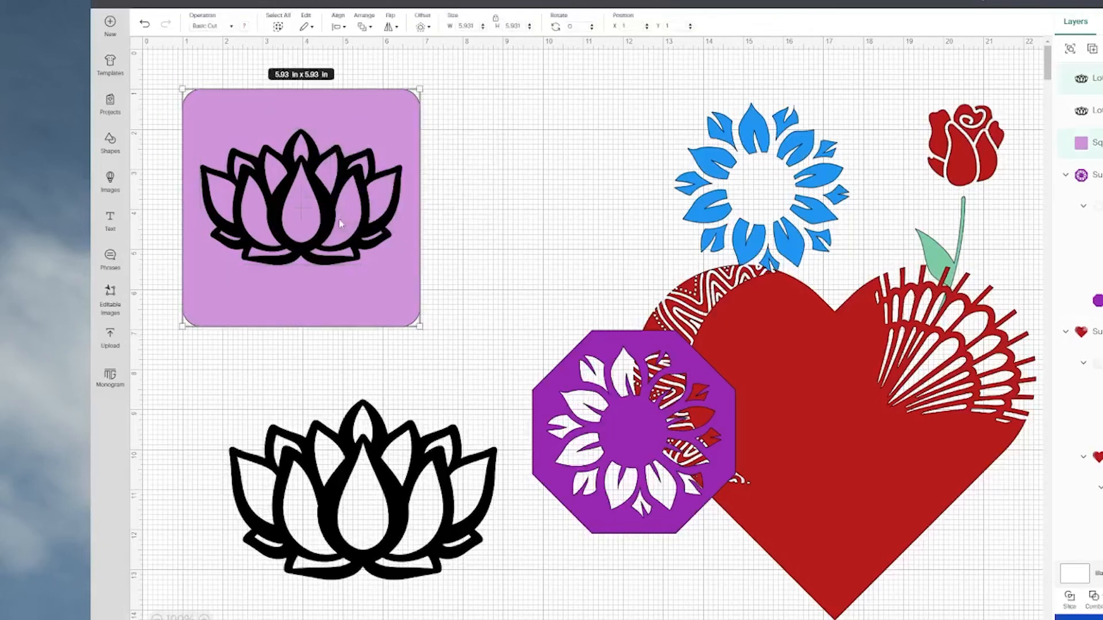
left_click(1094, 598)
left_click(1100, 553)
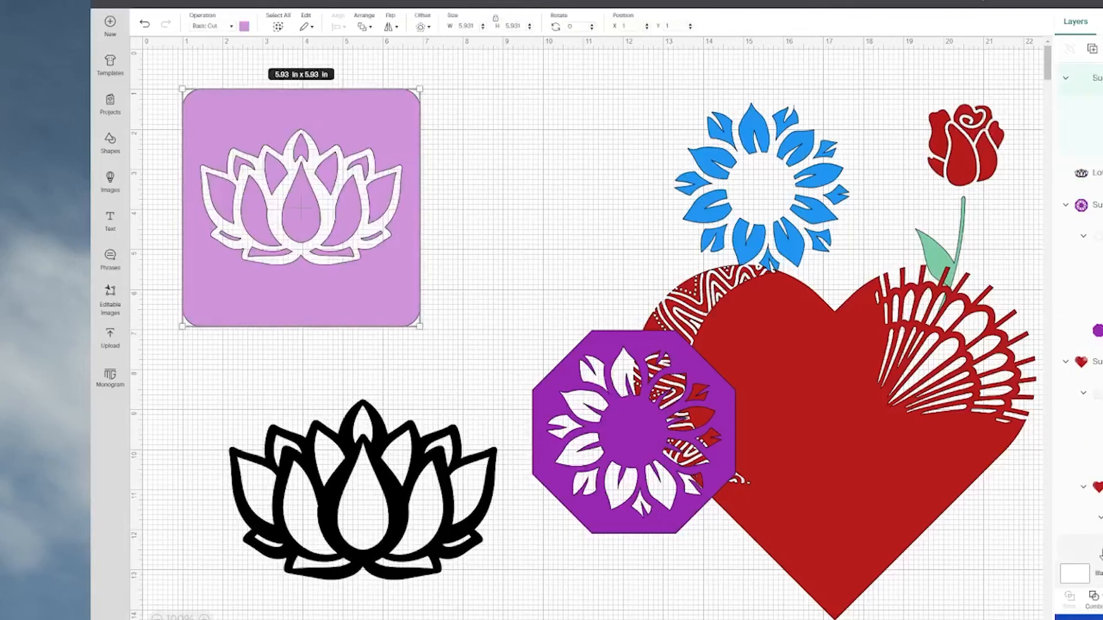
left_click_drag(303, 226, 437, 213)
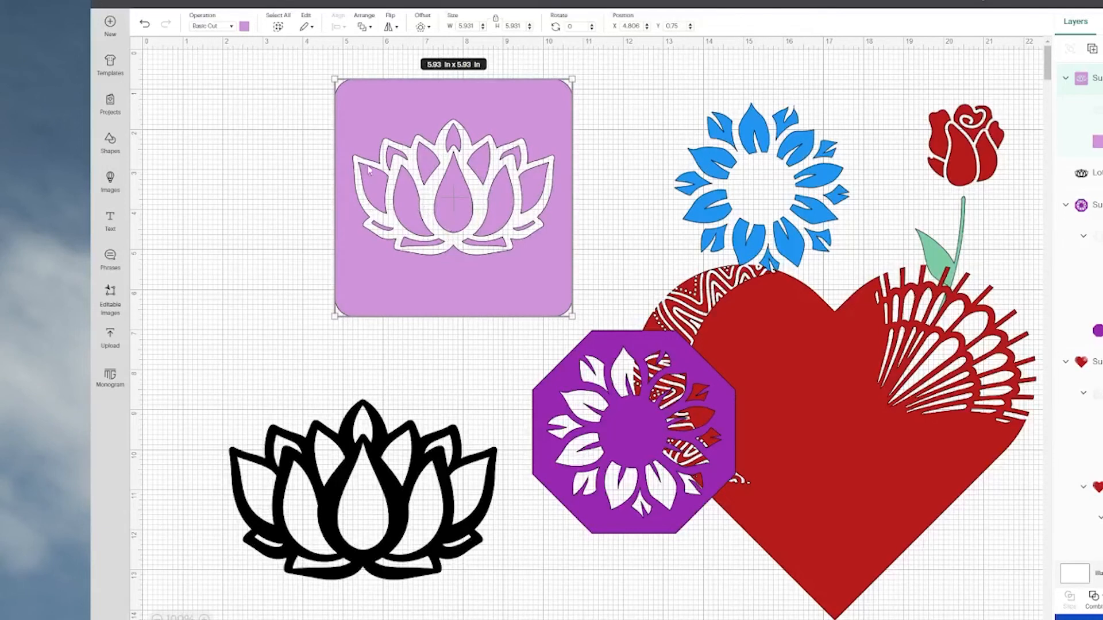
left_click_drag(515, 207, 645, 209)
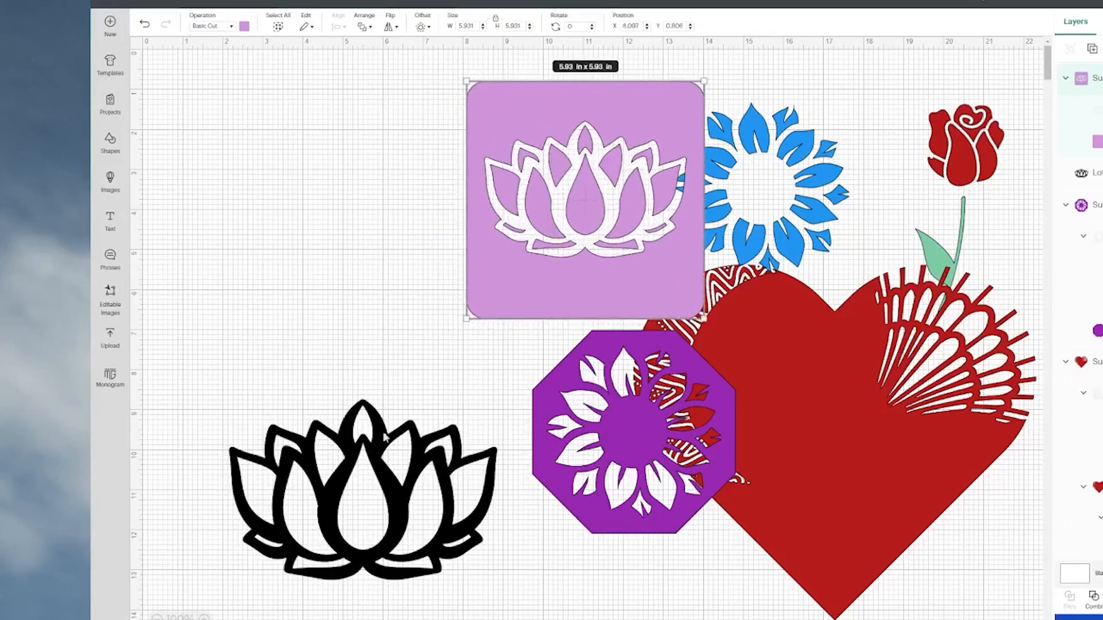
Duplicate the remaining black lotus and place one of the two at about X 1.2, Y 4.6.
left_click(386, 474)
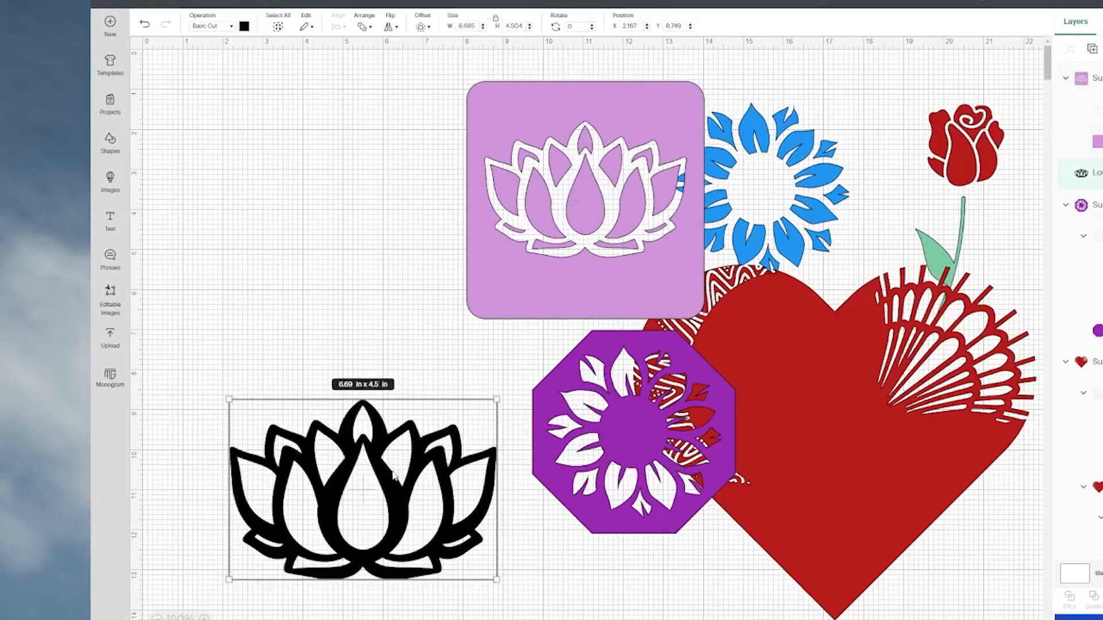
left_click_drag(389, 481, 350, 313)
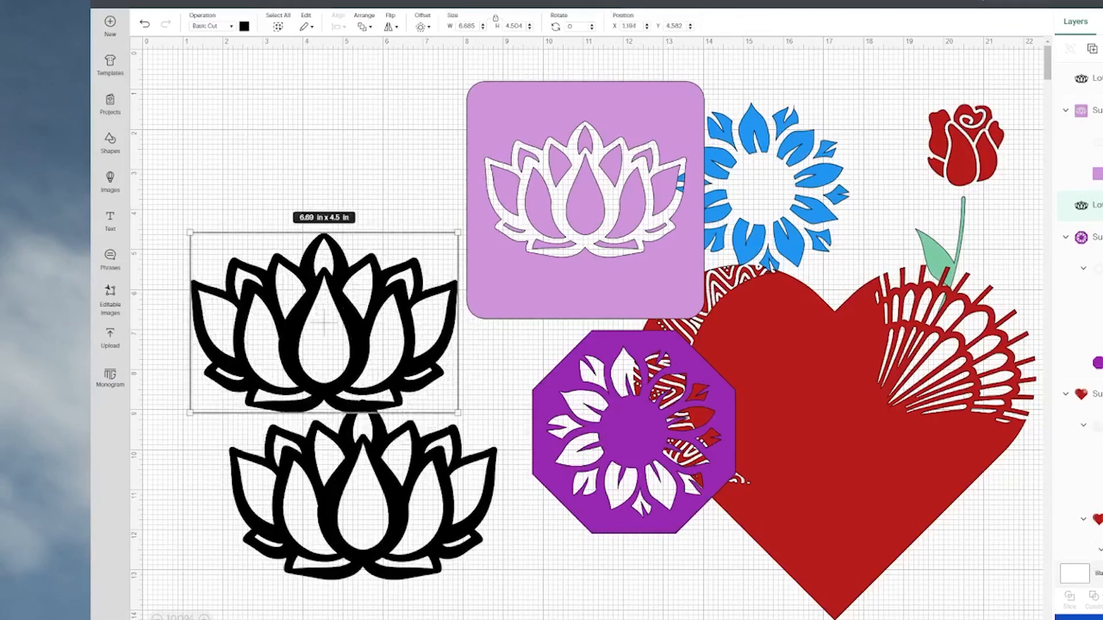
Hide all contours of the upper lotus and recolour the solid silhouette light purple.
left_click(1102, 598)
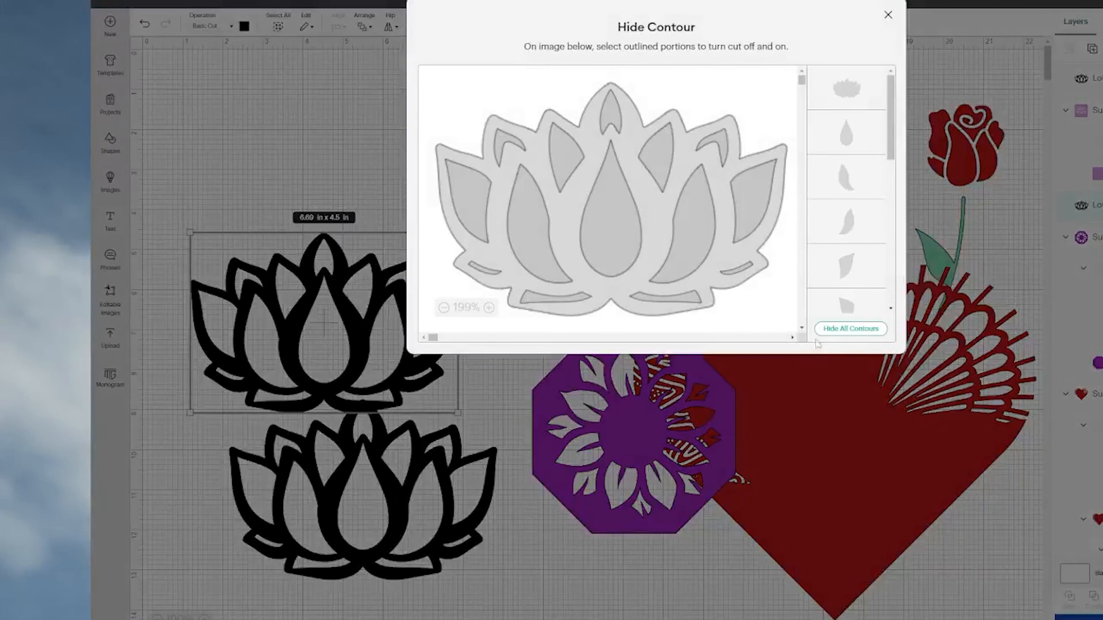
left_click(827, 329)
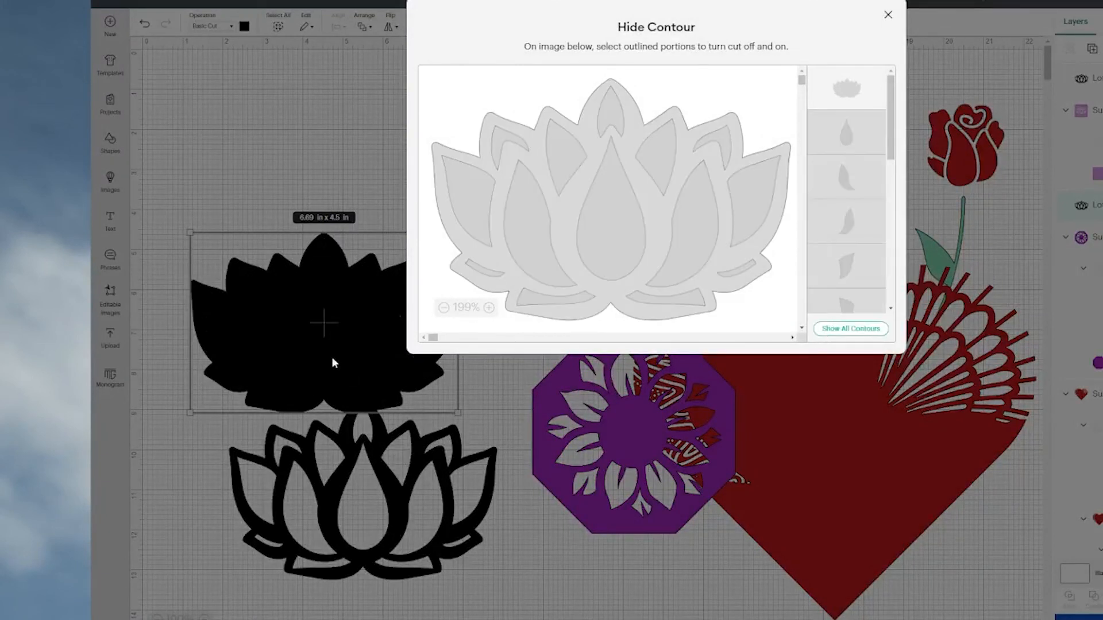
left_click(333, 361)
left_click(245, 29)
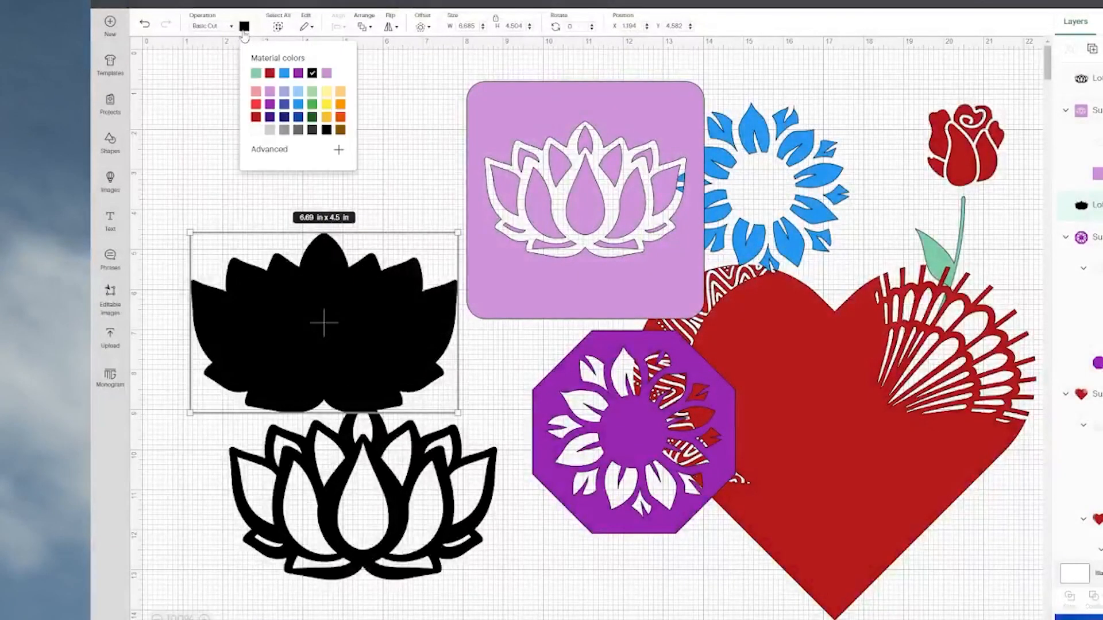
left_click(270, 102)
Move the black lotus outline onto the light purple silhouette and centre the two on each other.
left_click_drag(354, 517, 318, 347)
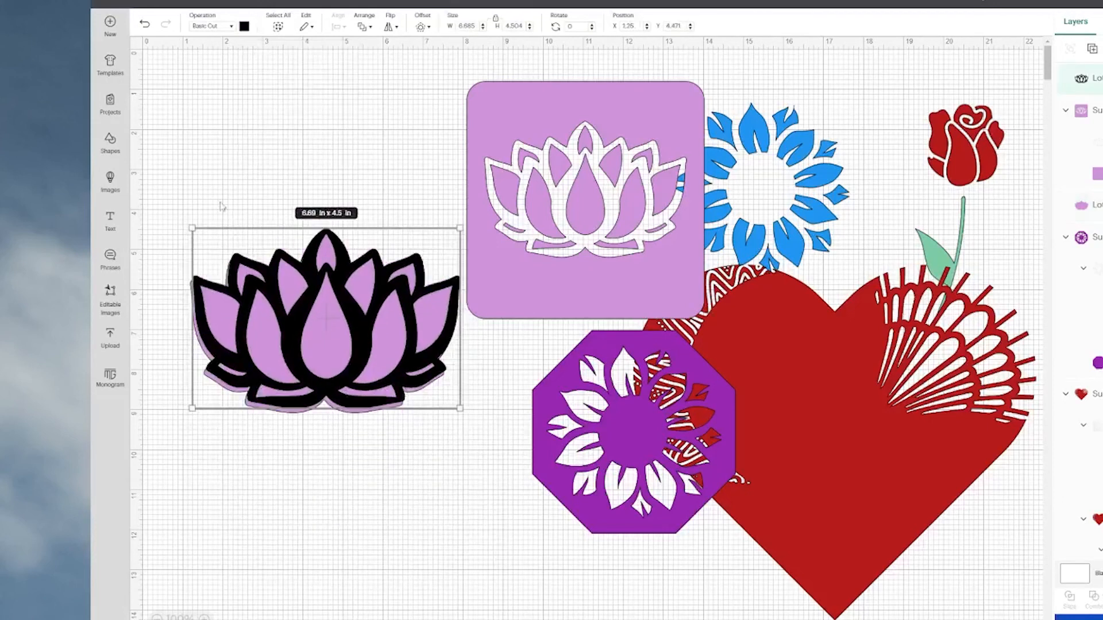
left_click(194, 181)
left_click_drag(199, 168, 463, 416)
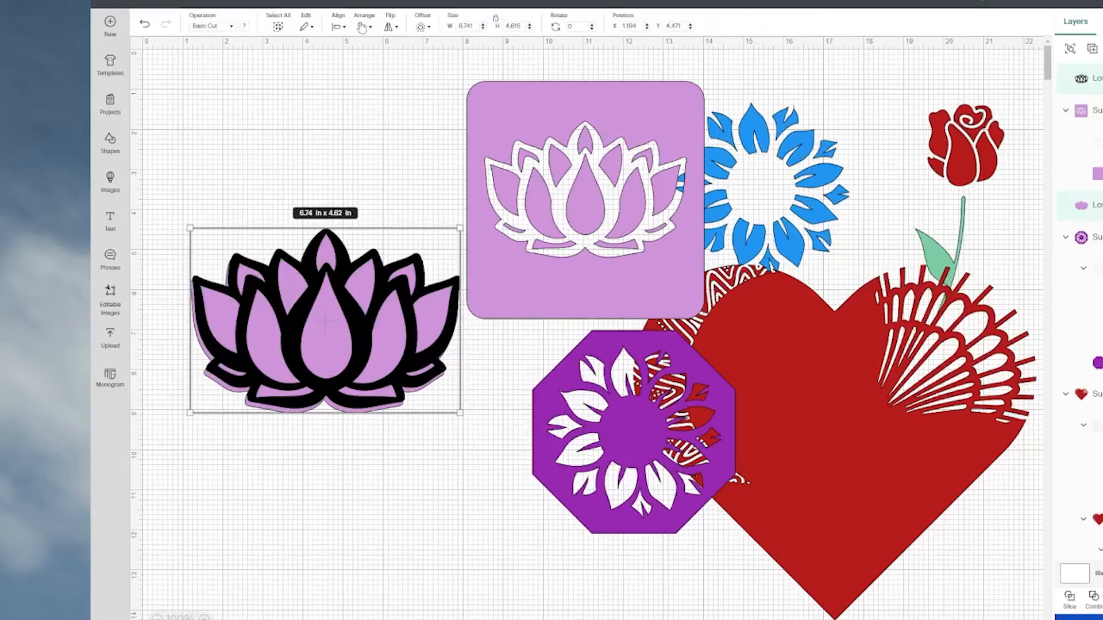
left_click(339, 27)
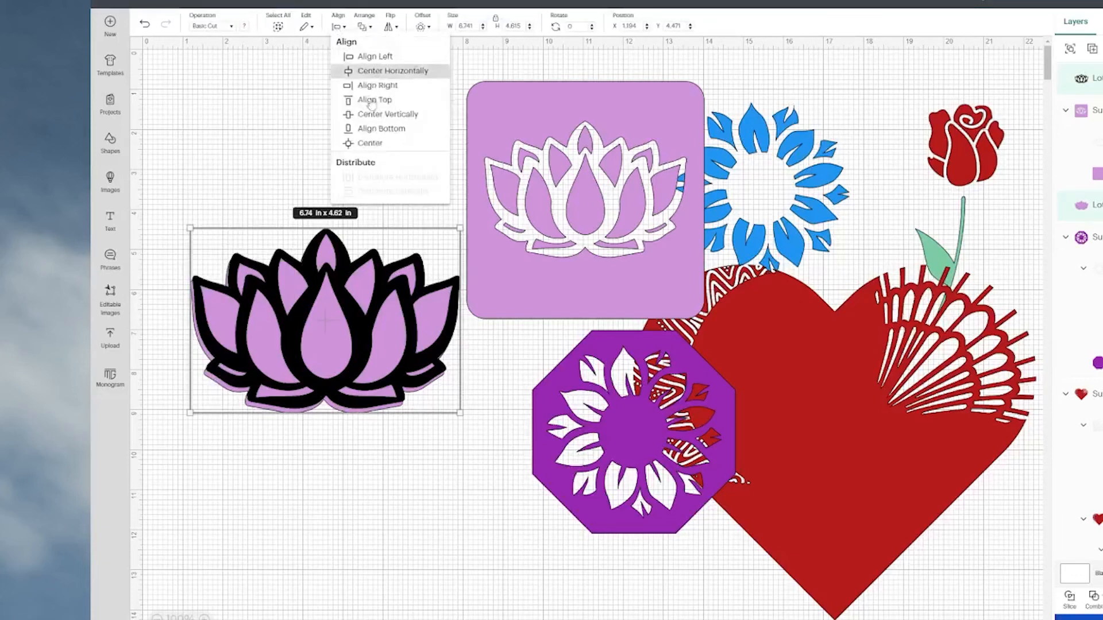
left_click(370, 145)
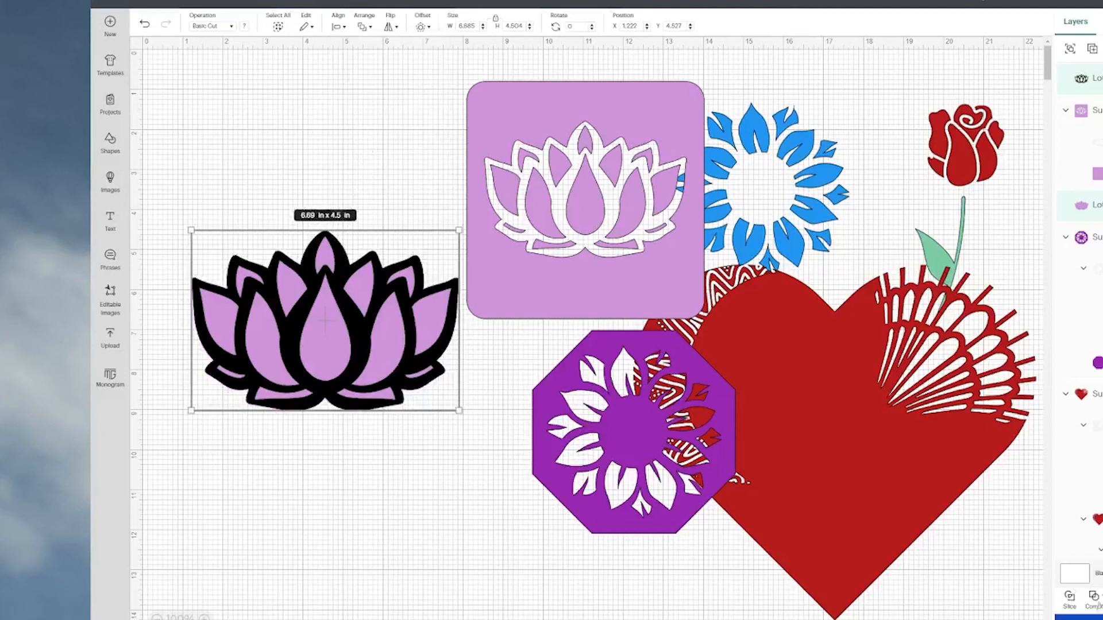
Subtract the black outline from the silhouette and move the outline-free lotus to about X 1.2, Y 1.8.
left_click(1092, 600)
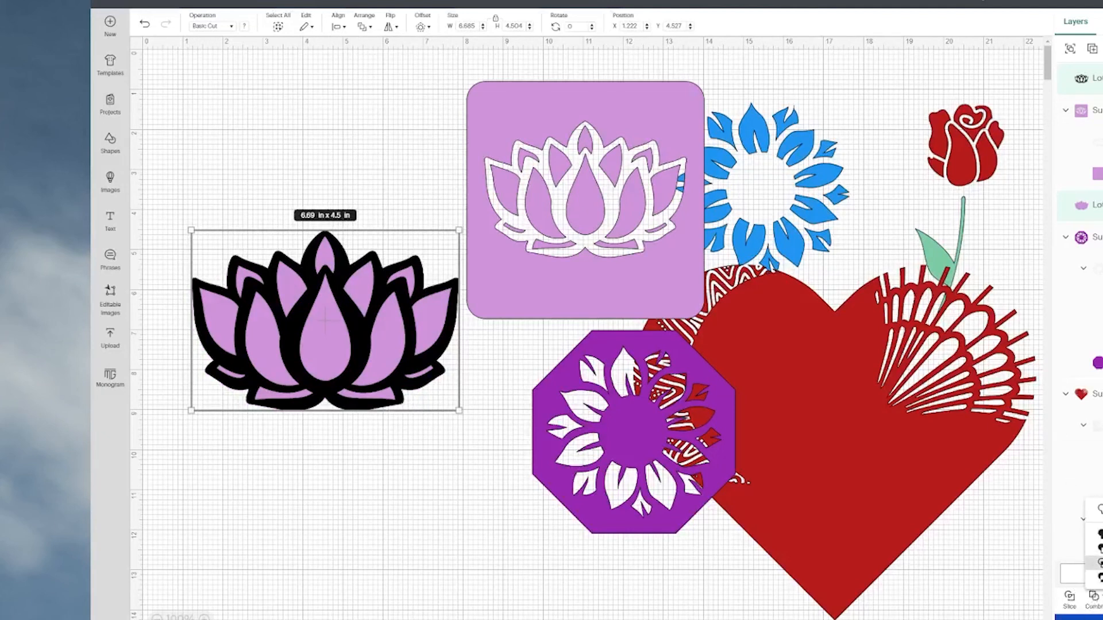
left_click(1099, 549)
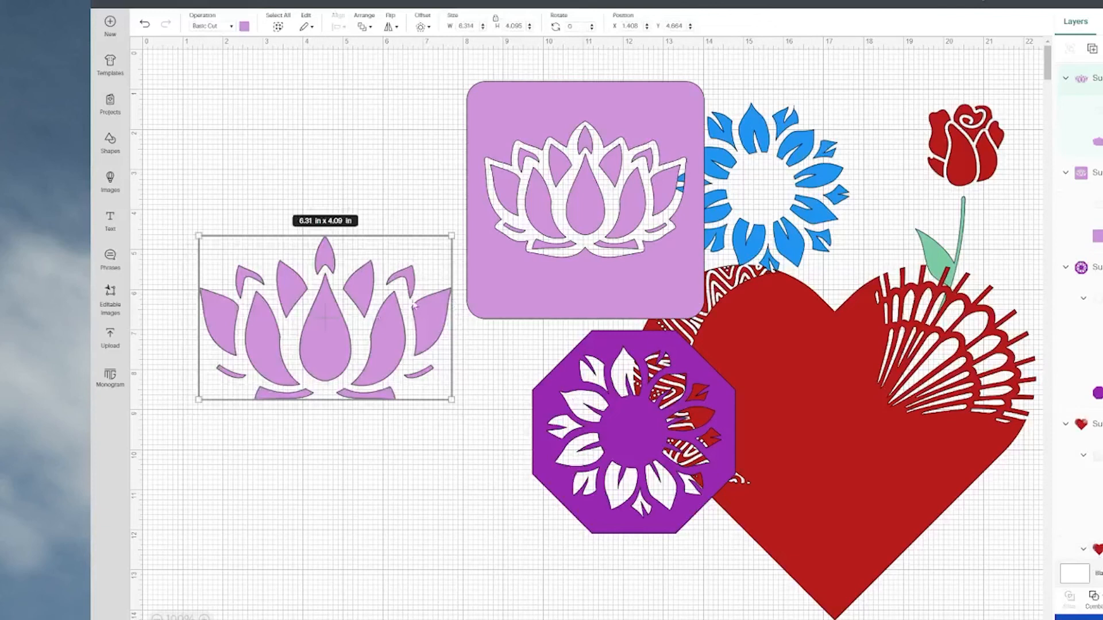
left_click_drag(330, 359, 320, 240)
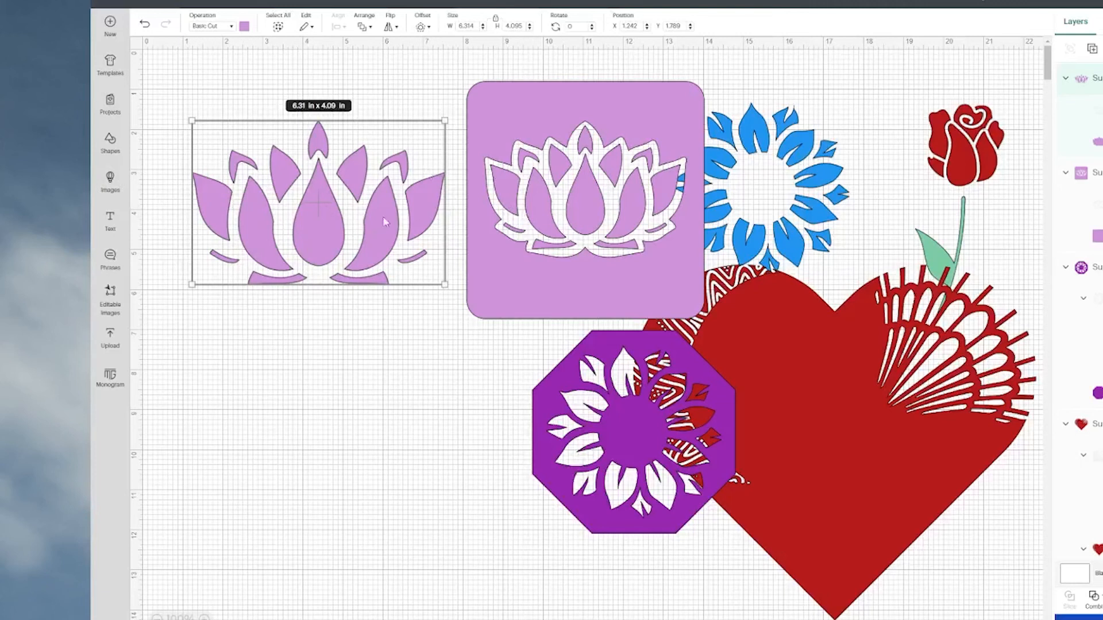
Add a light blue rounded square about 6.82 in wide below the outline-free lotus, at about X 1.1, Y 6.5.
left_click(110, 142)
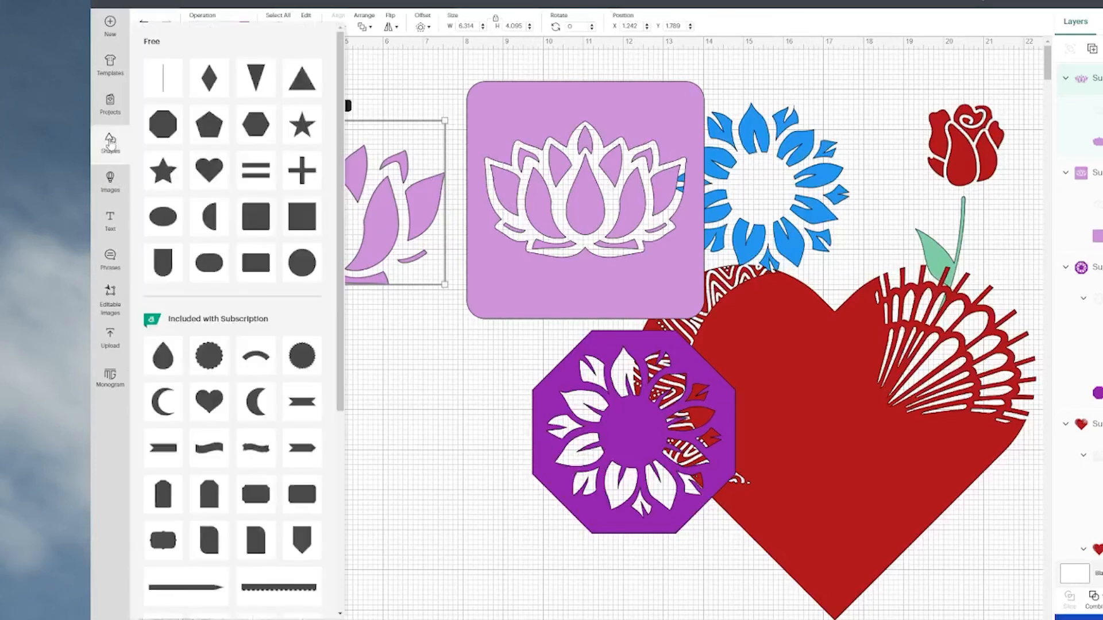
left_click(264, 227)
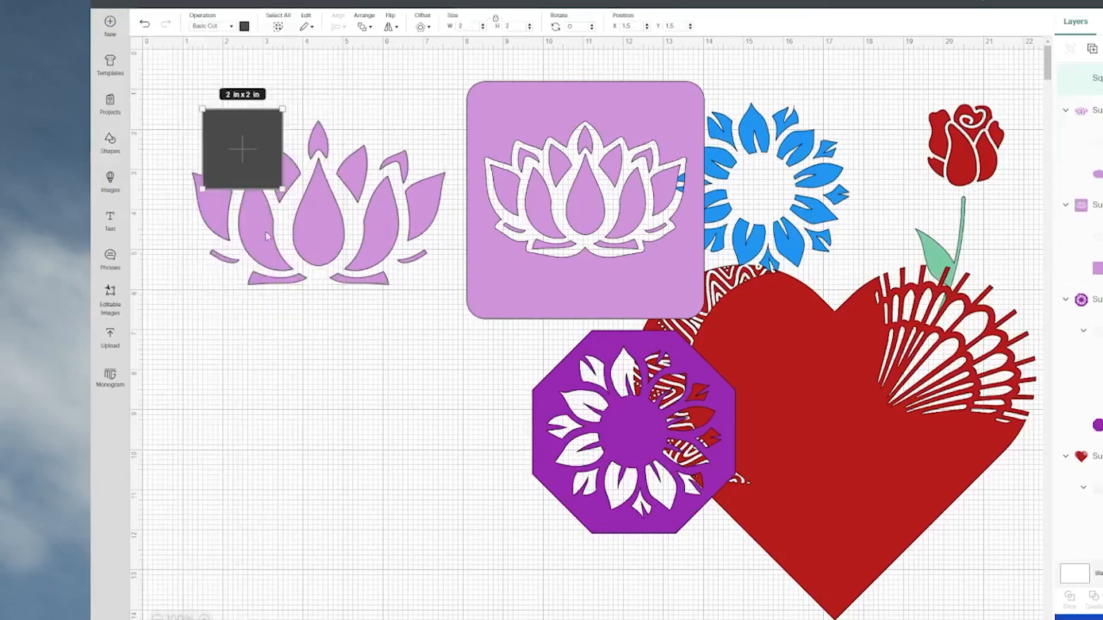
left_click_drag(248, 163, 240, 160)
left_click_drag(227, 155, 455, 377)
left_click_drag(342, 172, 345, 372)
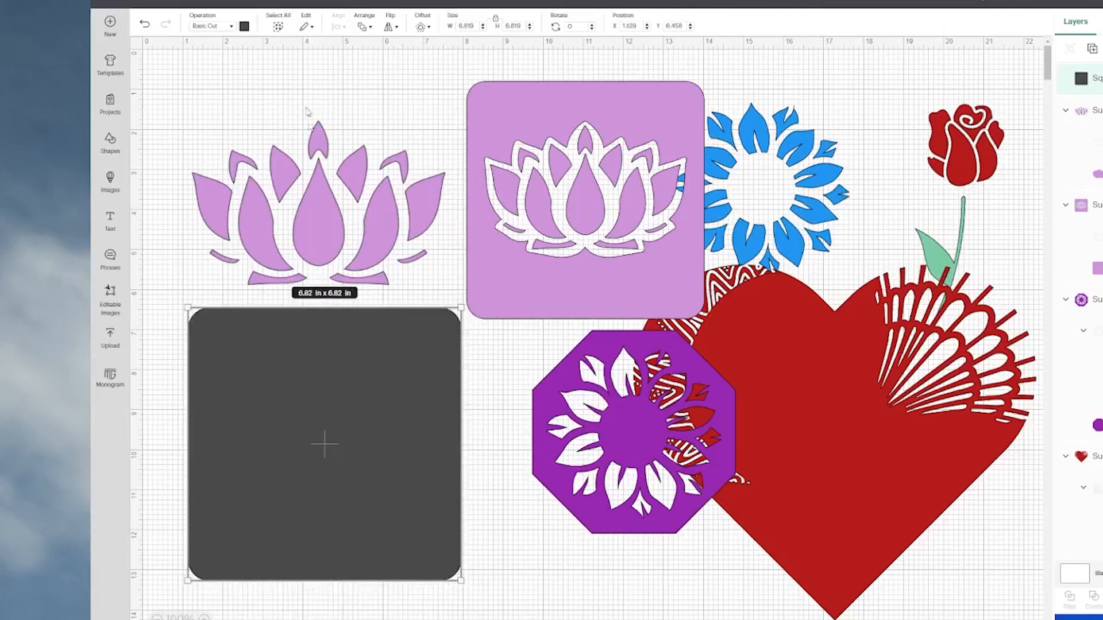
left_click(245, 27)
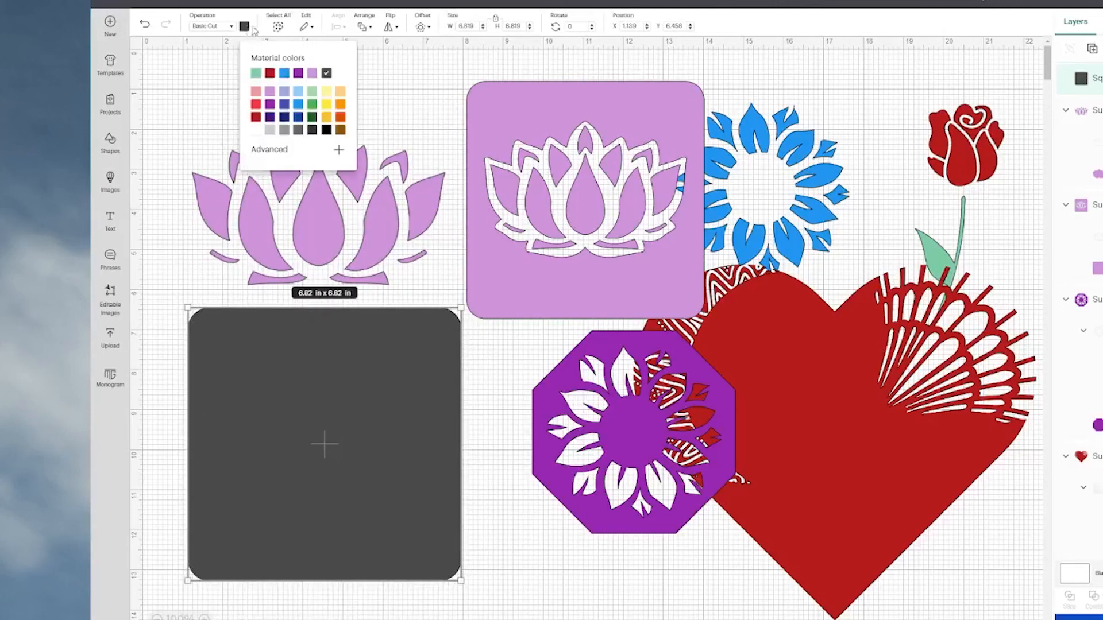
left_click(298, 91)
left_click_drag(374, 219, 364, 264)
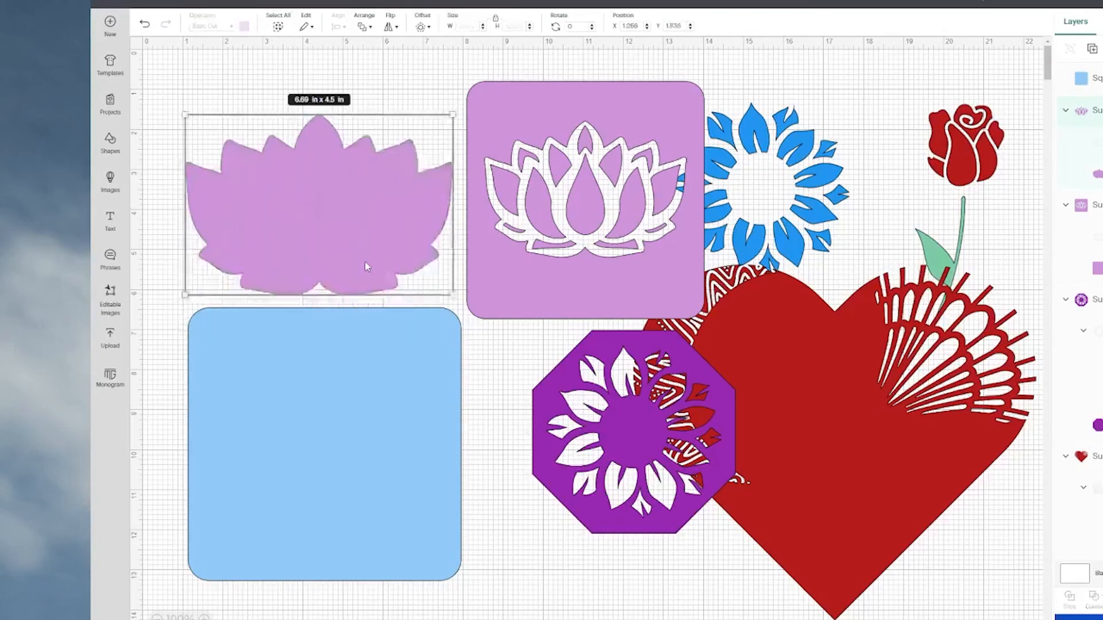
left_click(364, 26)
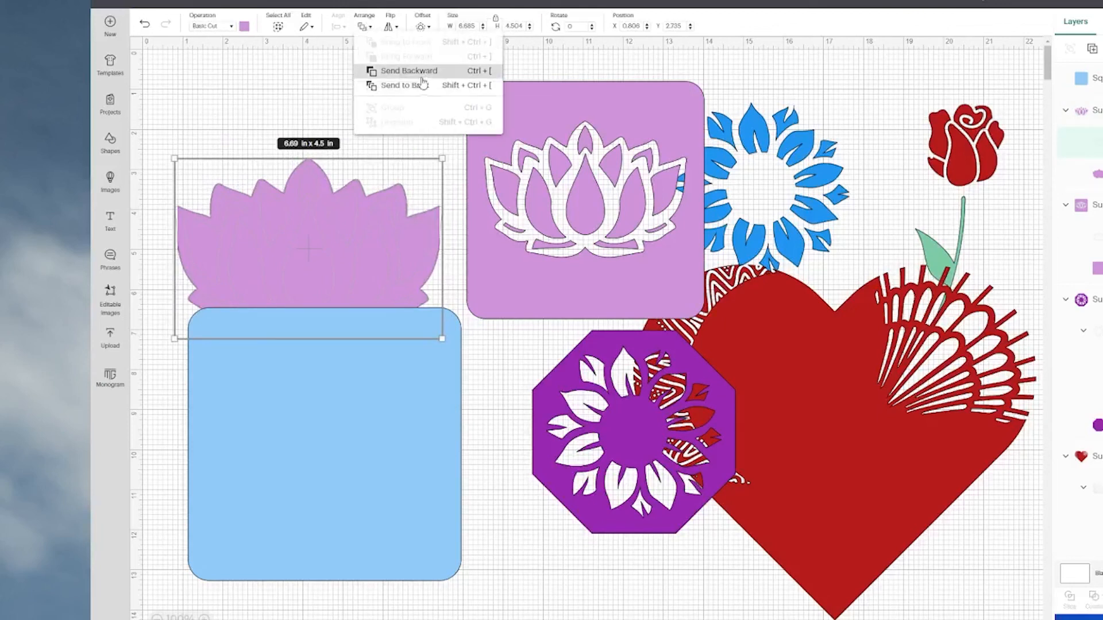
left_click(339, 310)
left_click(223, 106)
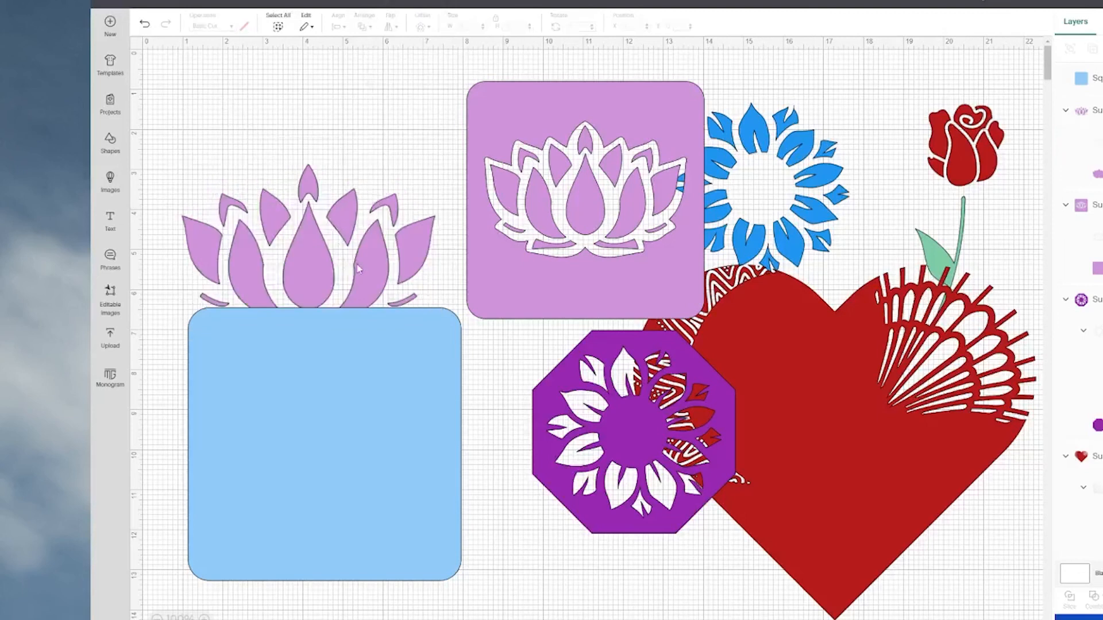
left_click_drag(359, 267, 368, 326)
Send the light blue square to the back and place the outline-free lotus on it at about X 1.4, Y 7.6.
left_click(378, 480)
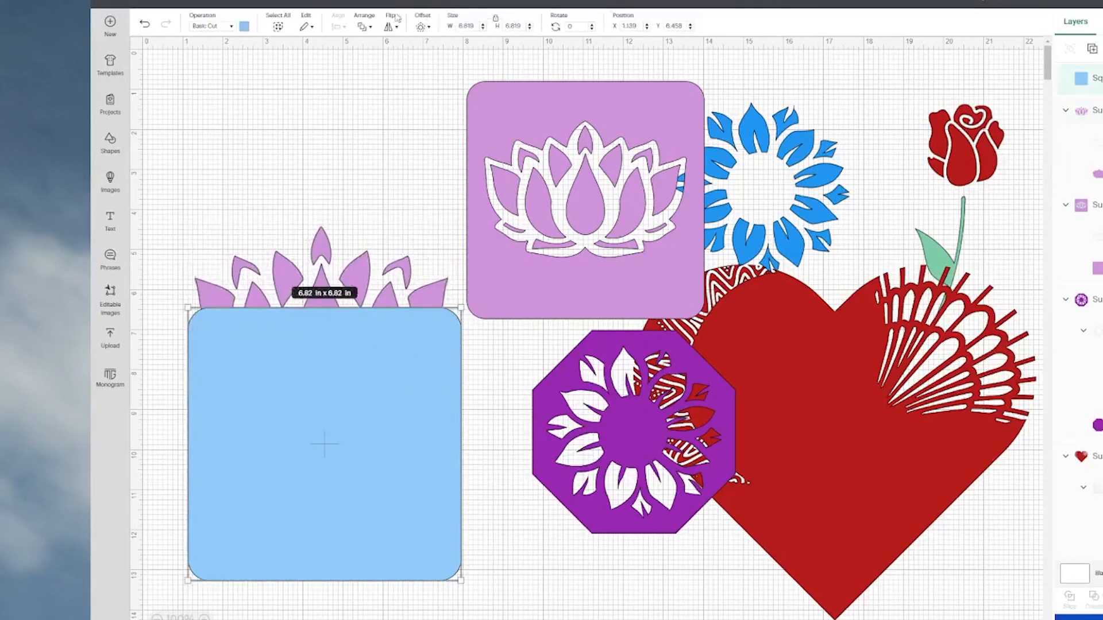
left_click(367, 27)
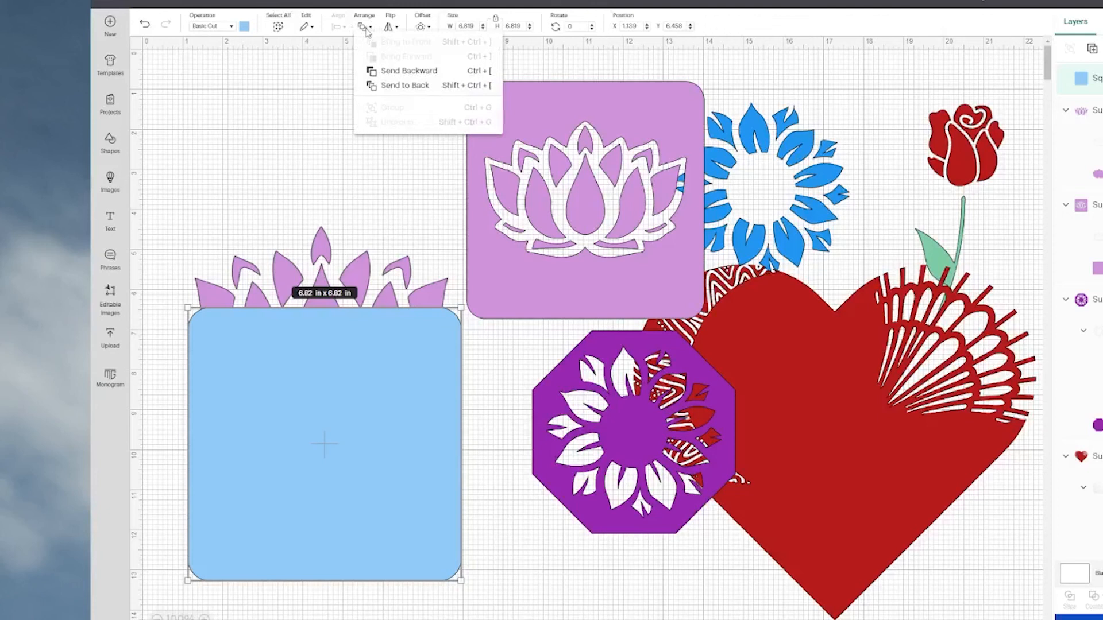
left_click(405, 86)
left_click(329, 251)
left_click_drag(329, 251, 329, 376)
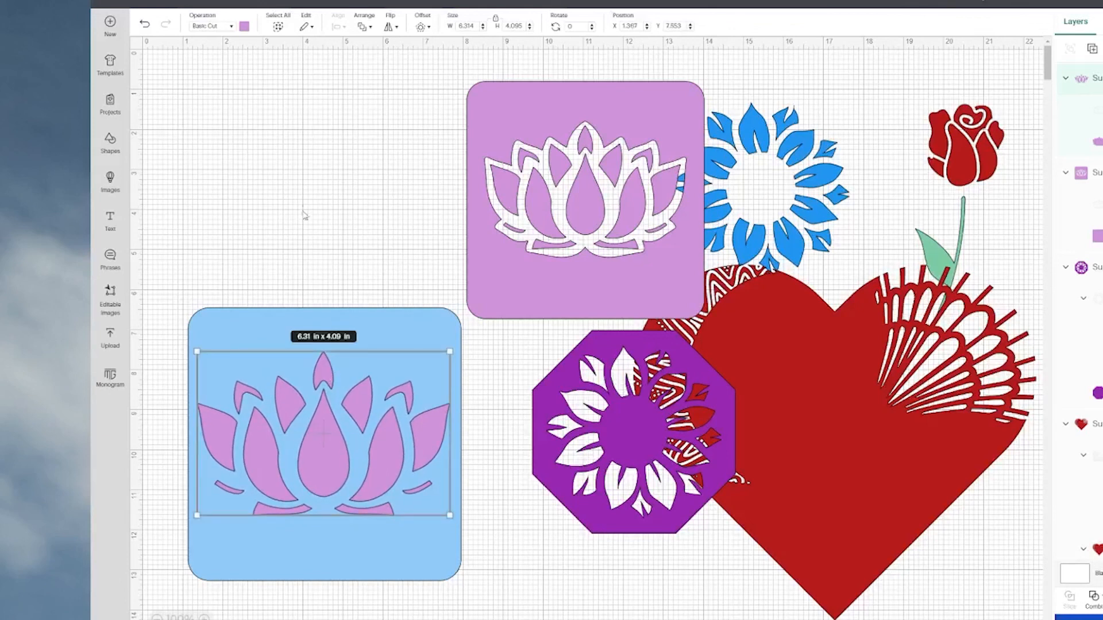
Subtract the outline-free lotus from the light blue square and move the cut square to about X 0.9, Y 0.8.
left_click(302, 178)
left_click_drag(300, 142, 362, 492)
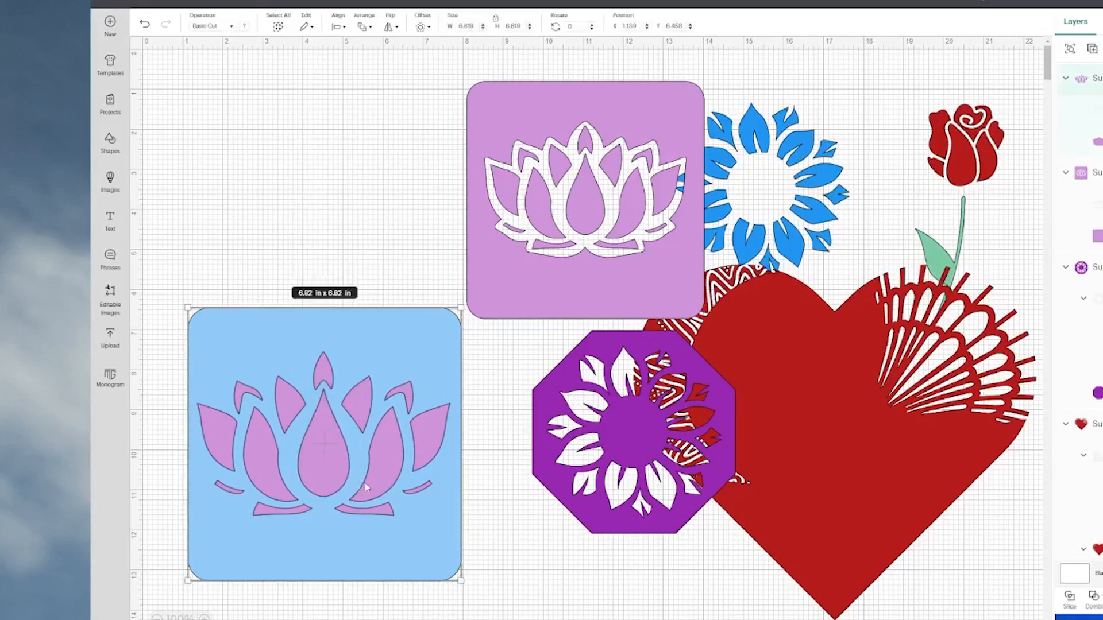
left_click(1093, 598)
left_click(1098, 522)
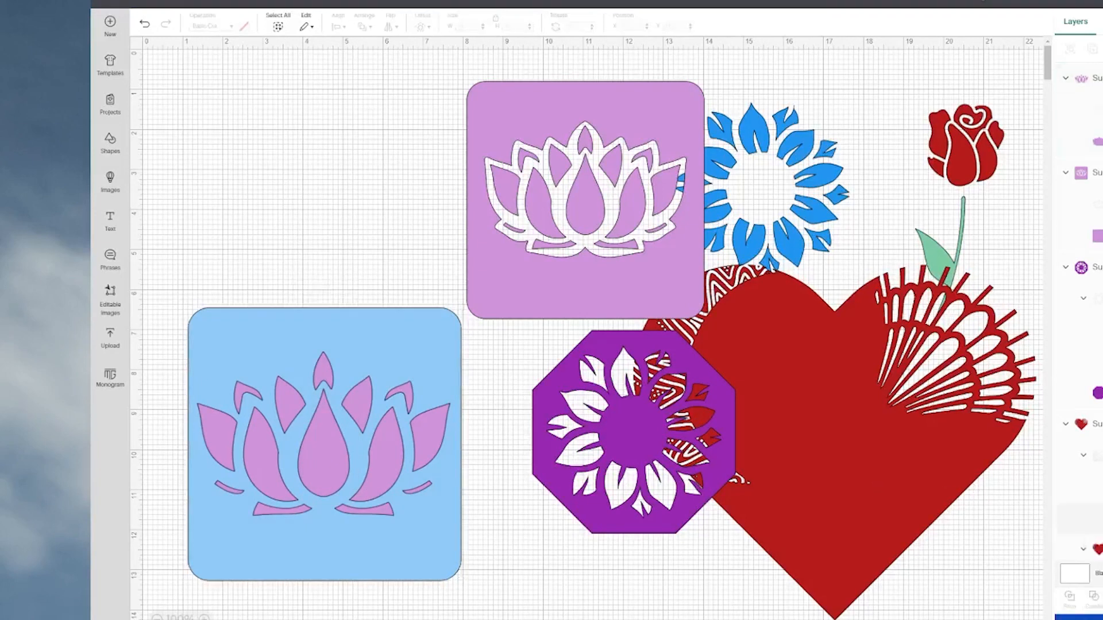
left_click_drag(393, 356, 385, 129)
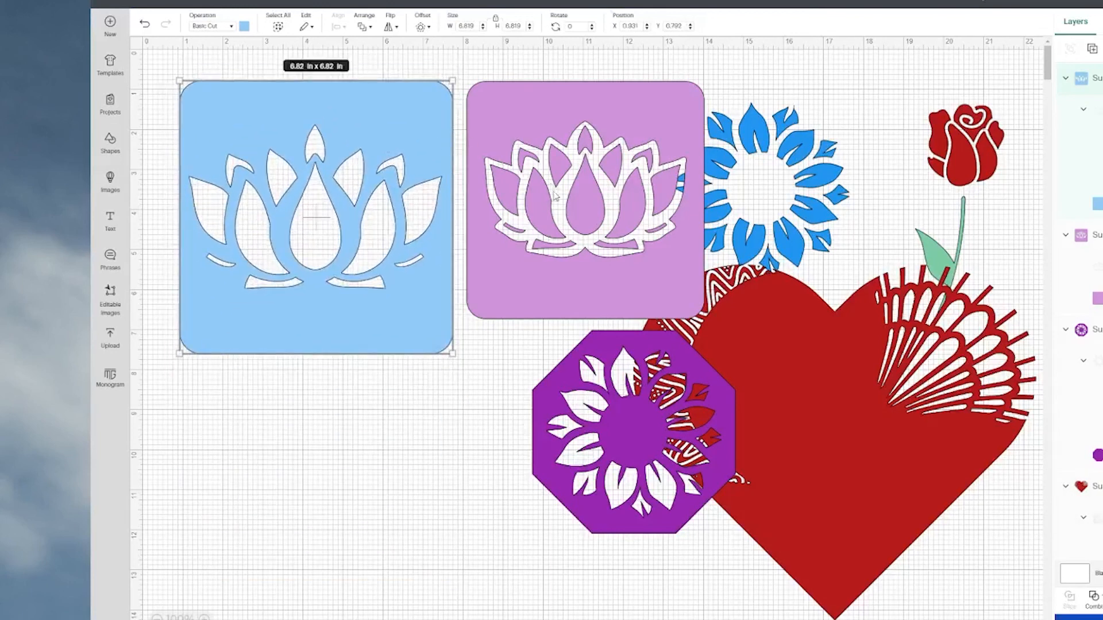
Move the light purple cut square to about X 1.3, Y 8.4 and the light blue one to about X 2.4, Y 0.8.
left_click_drag(555, 195, 283, 497)
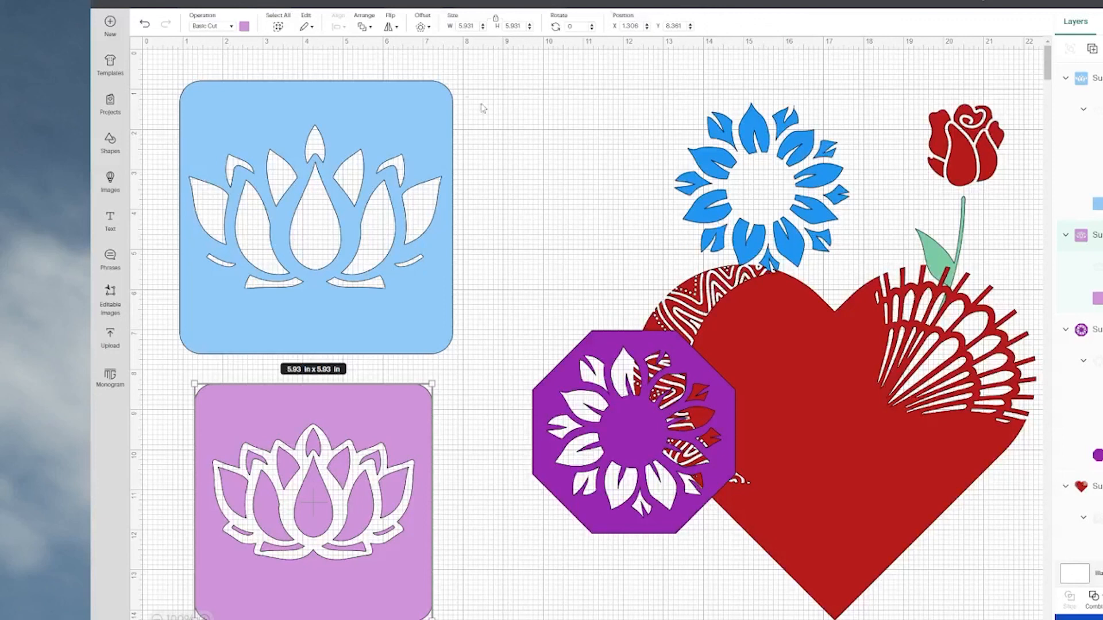
left_click_drag(414, 131, 471, 122)
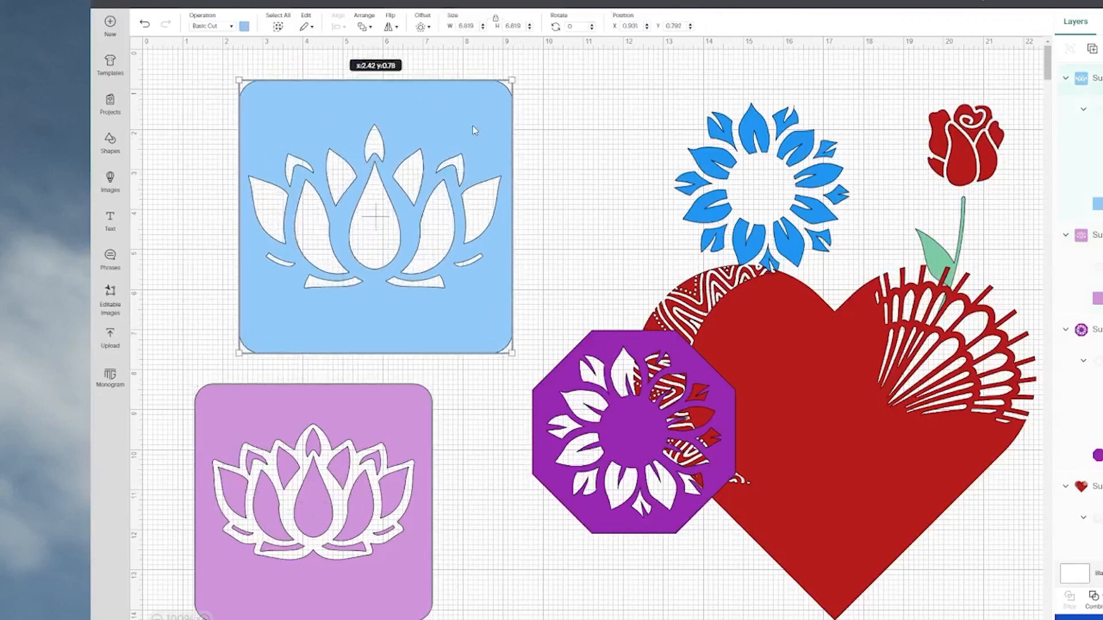